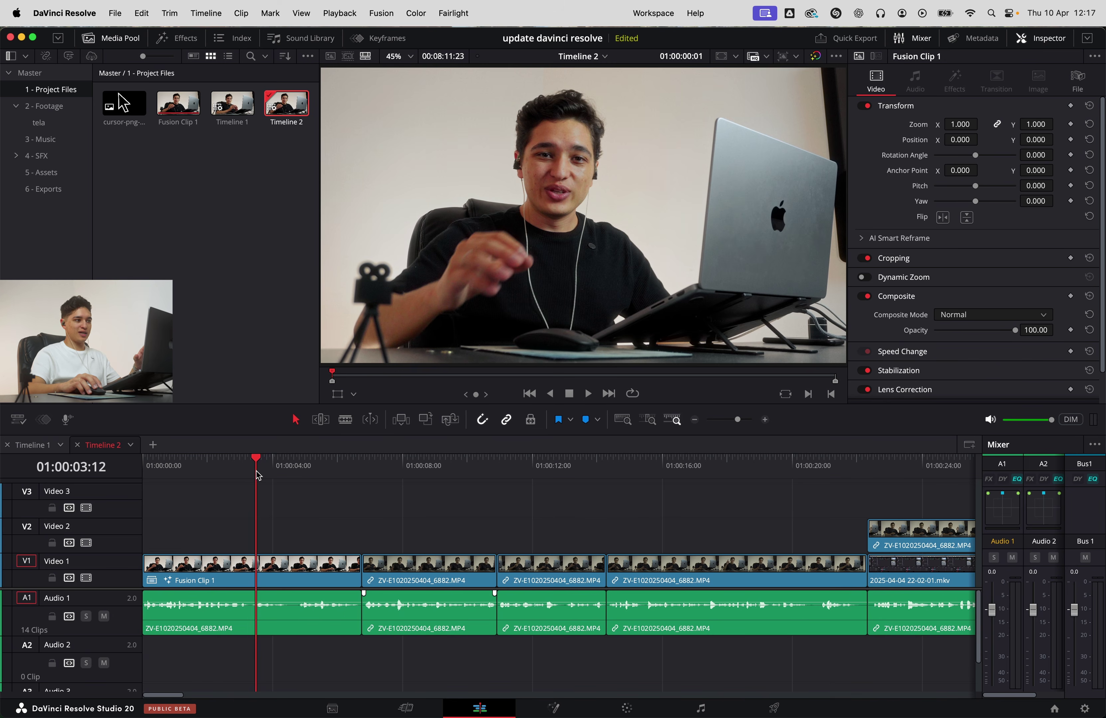
Move the playhead to 01:00:05:07 and duplicate Fusion Clip 1 from Video 1 onto Video 3
click(305, 473)
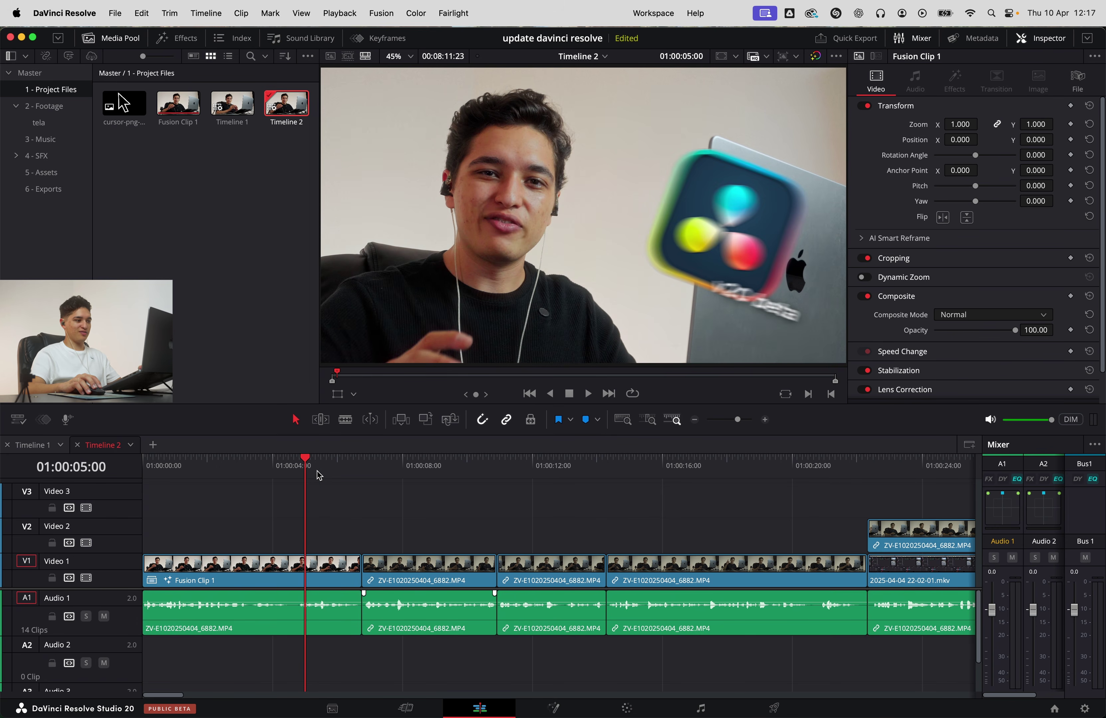
drag(319, 473, 315, 473)
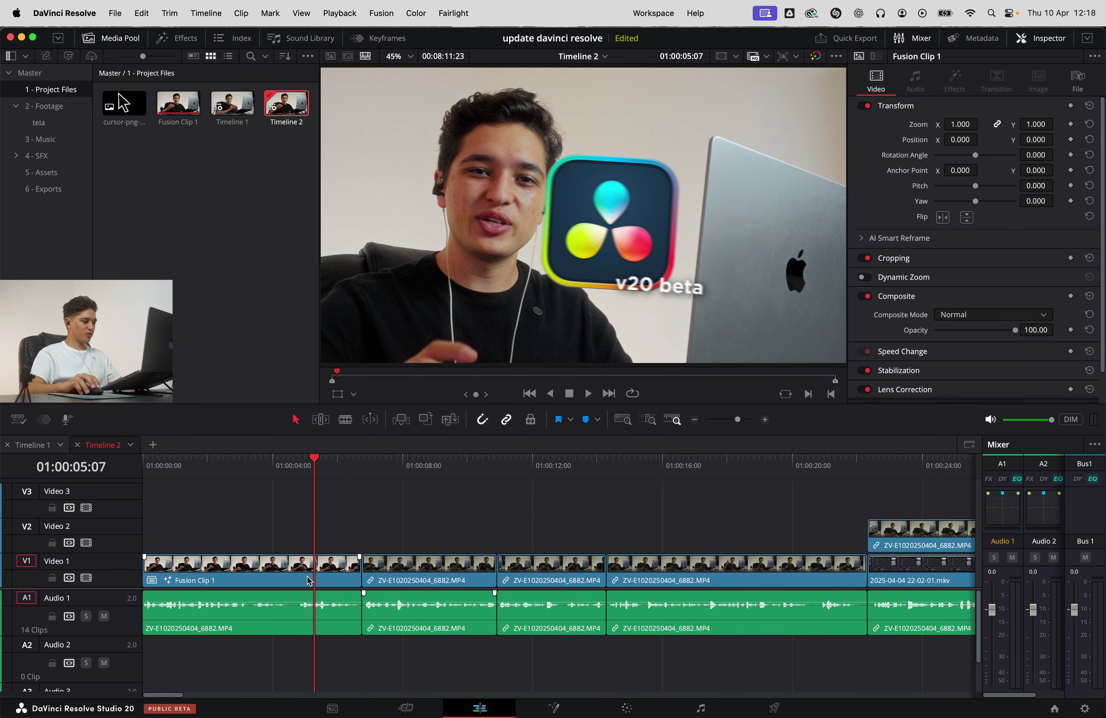
click(305, 575)
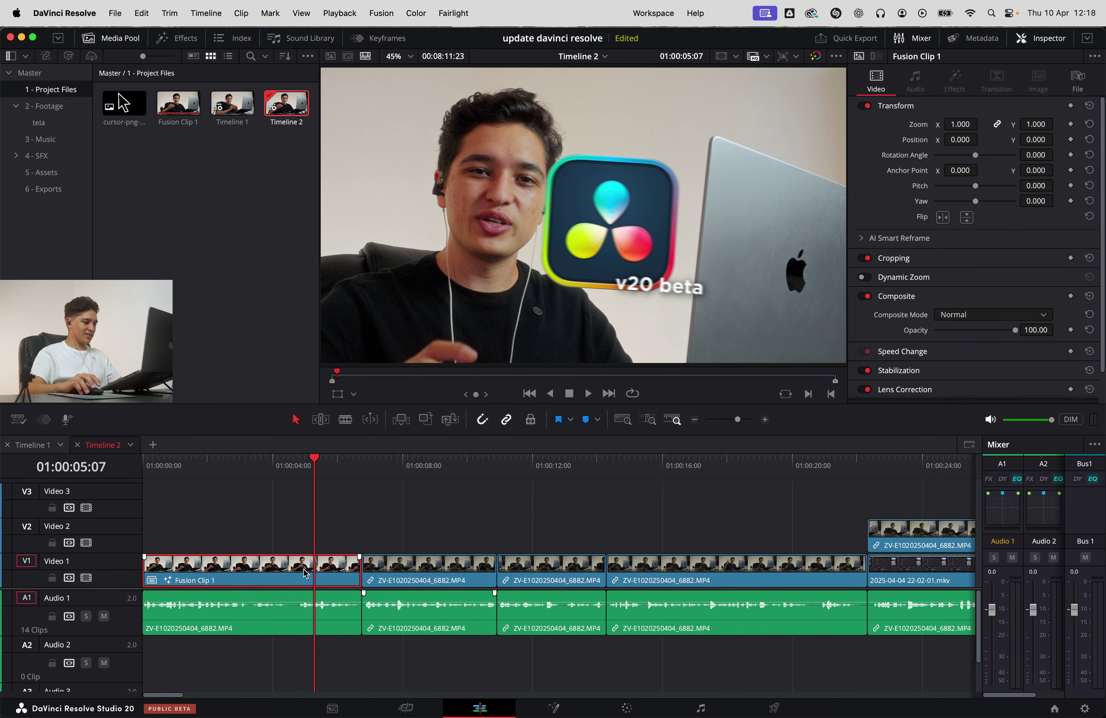
drag(285, 568, 285, 515)
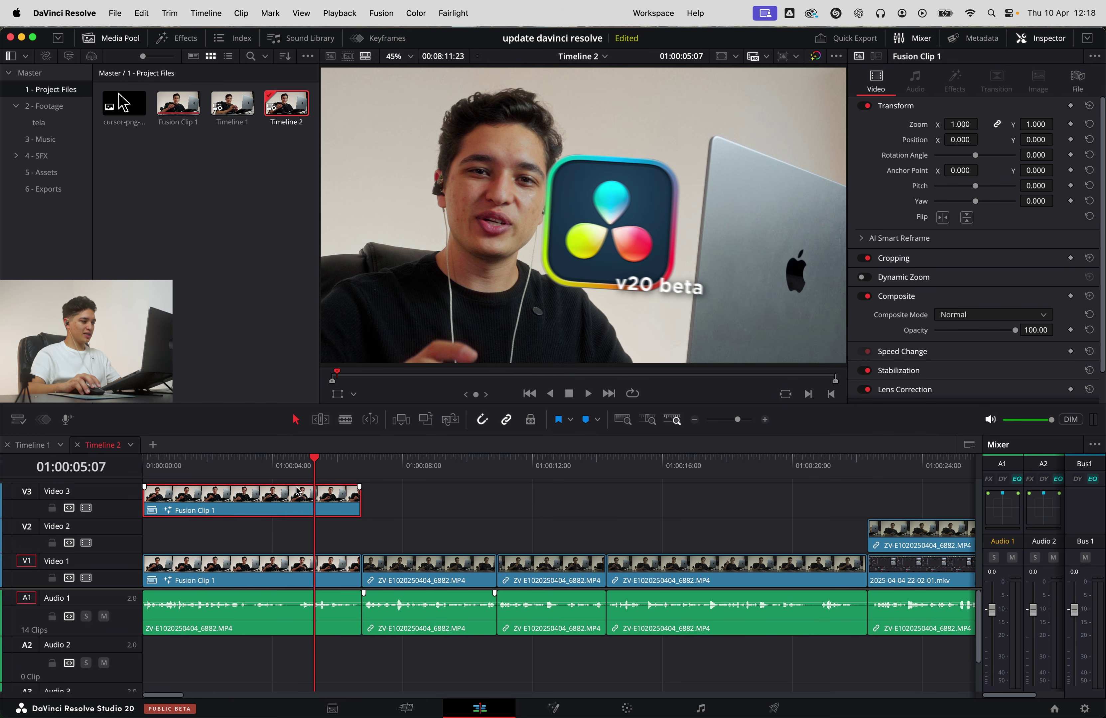
Open the Video 3 copy in Fusion and delete its logo, text, Transform1 and merge nodes, leaving only the footage and Transform2
right_click(339, 503)
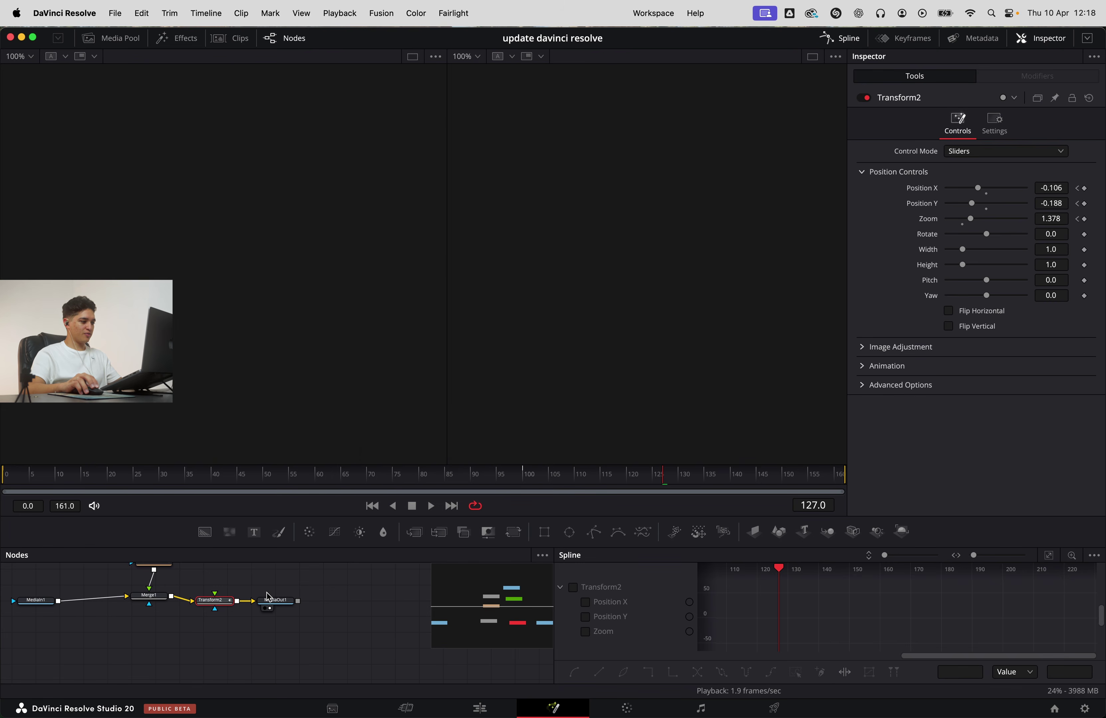
drag(267, 596, 285, 640)
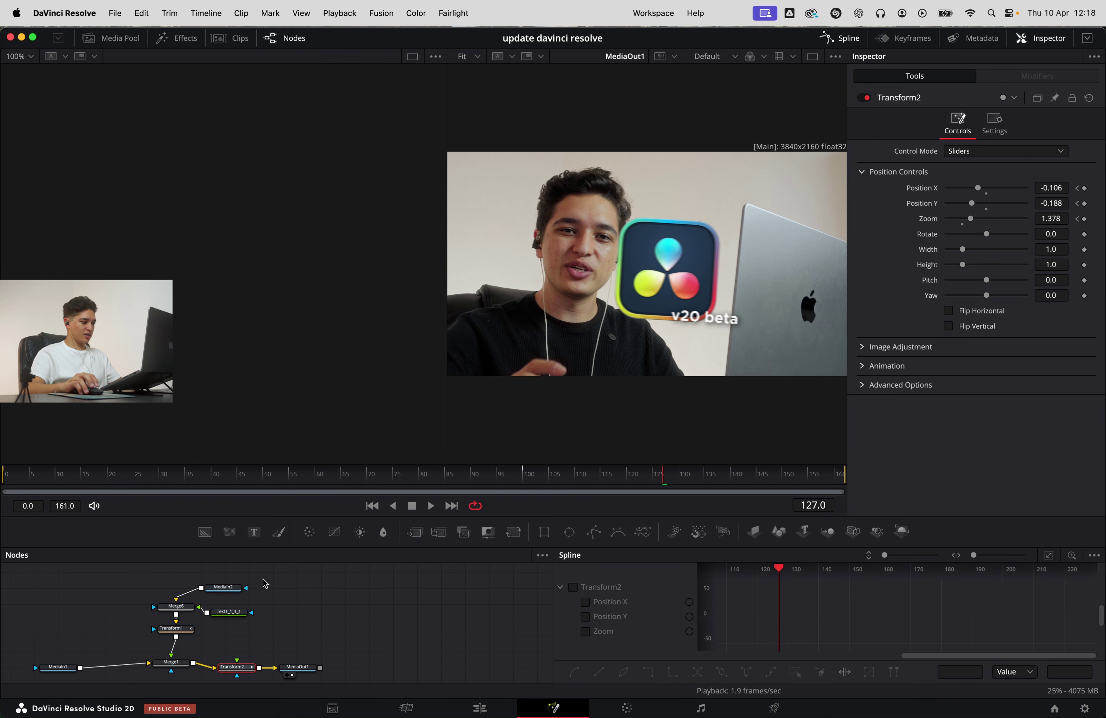
drag(254, 570, 180, 634)
key(Delete)
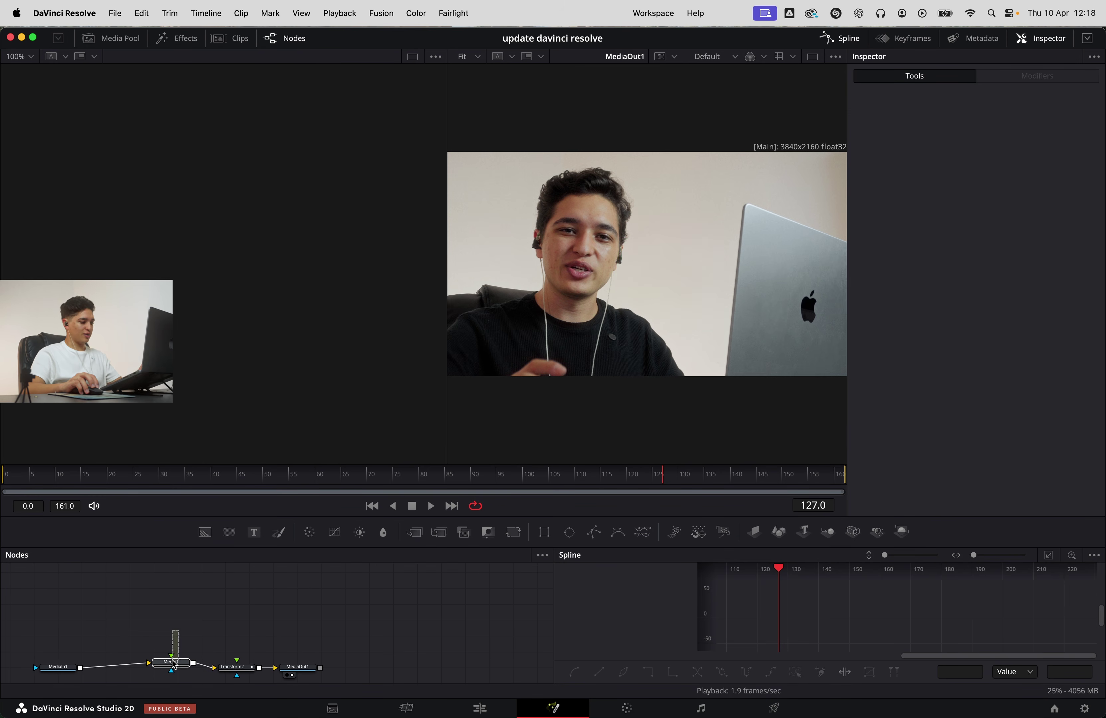
click(171, 662)
key(Delete)
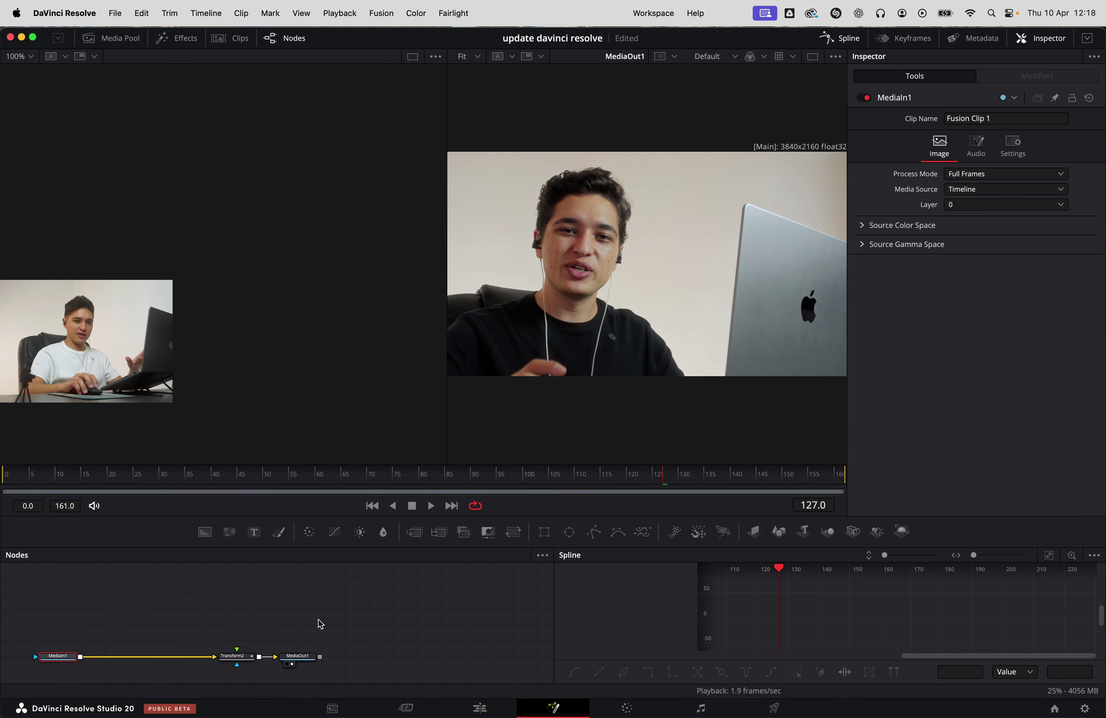
Back in the edit timeline, split the Video 3 copy at 01:00:04:16 and delete the part before it
click(491, 710)
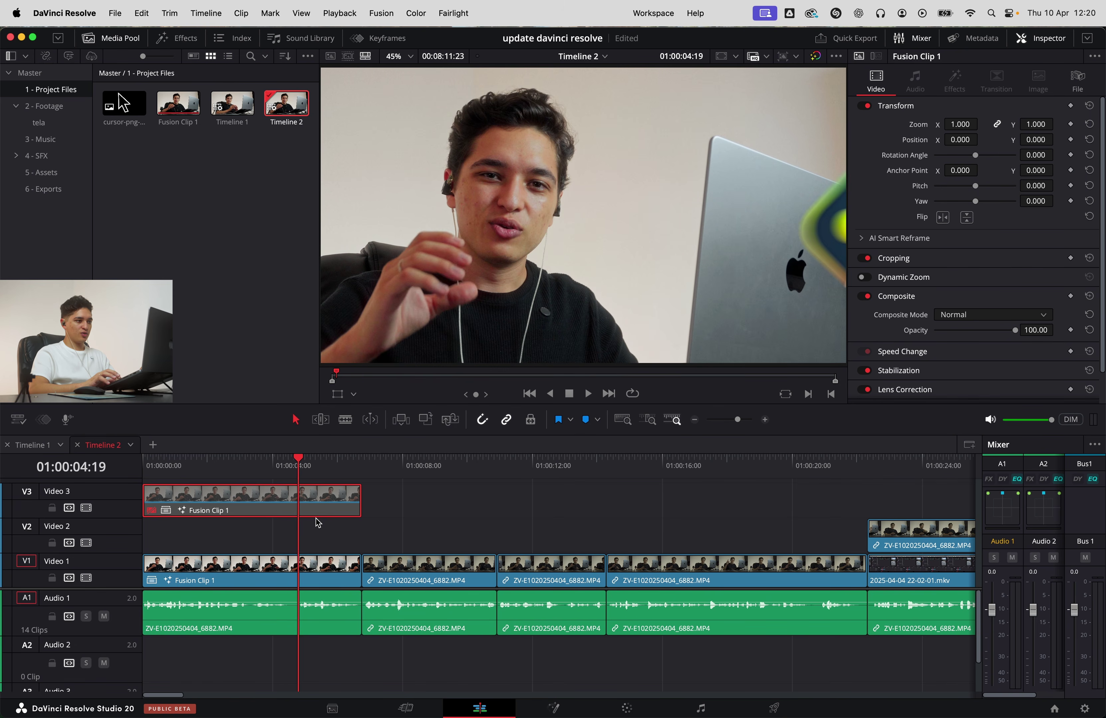
key(Left)
key(Left)
key(Left)
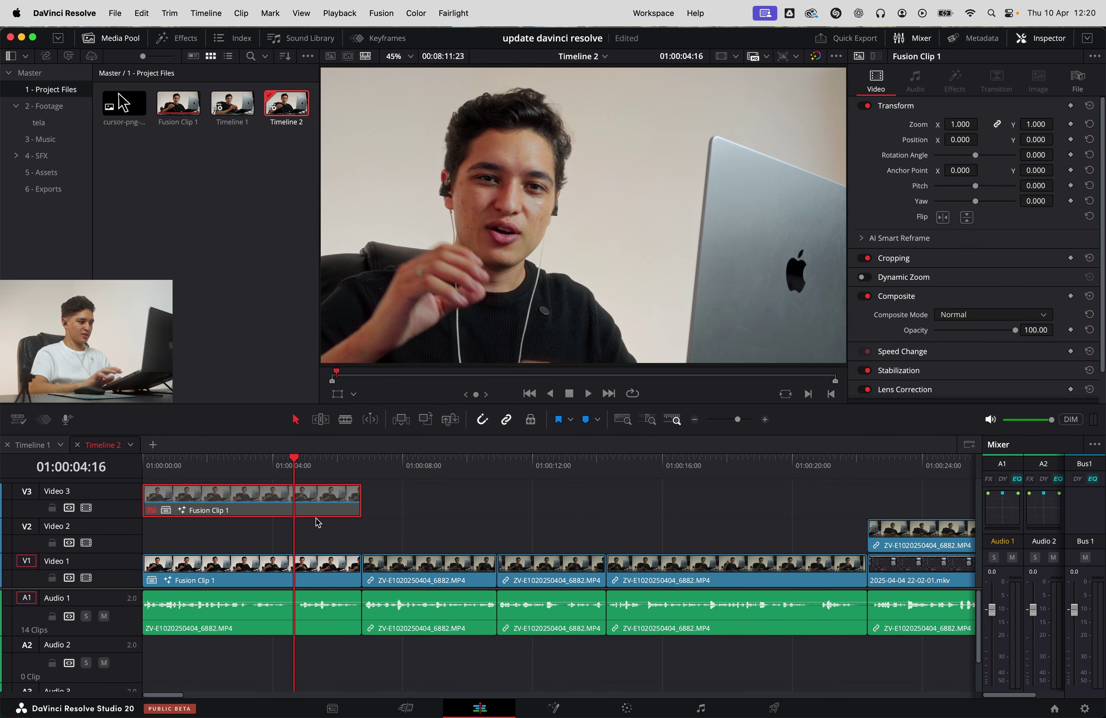
key(super+backslash)
key(Delete)
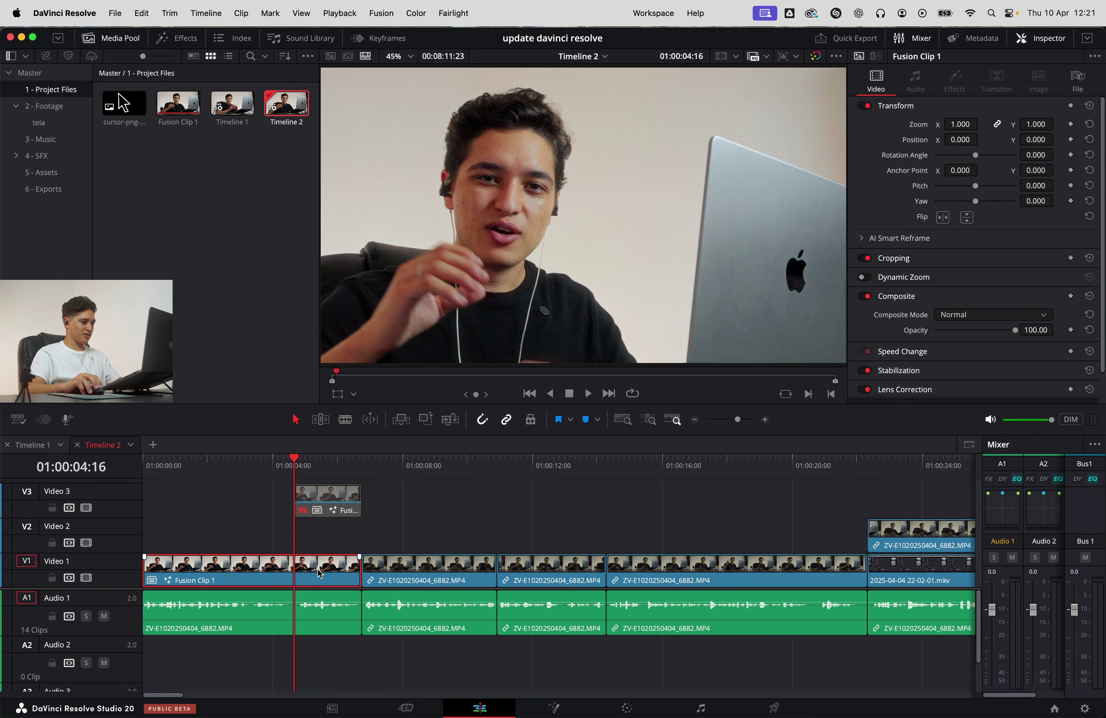
Disable Fusion Clip 1 on Video 1 and enable the trimmed copy on Video 3
key(d)
click(334, 500)
key(d)
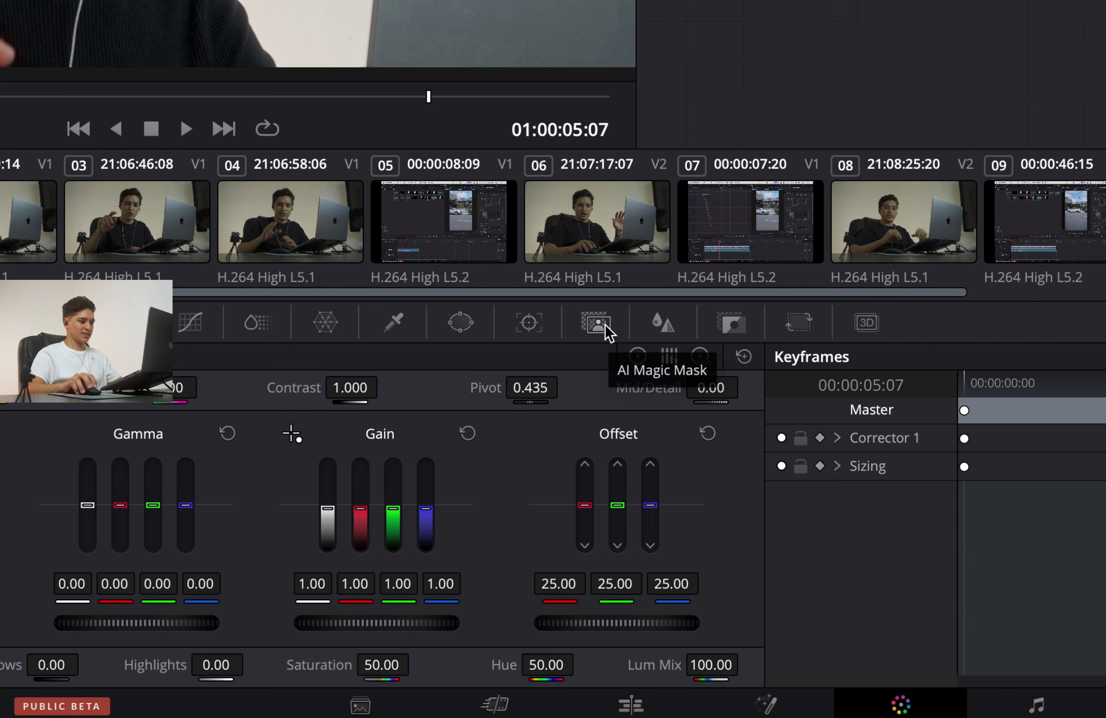
Use AI Magic Mask on the clip and add mask points on the man's forehead, hair and earphone
click(605, 328)
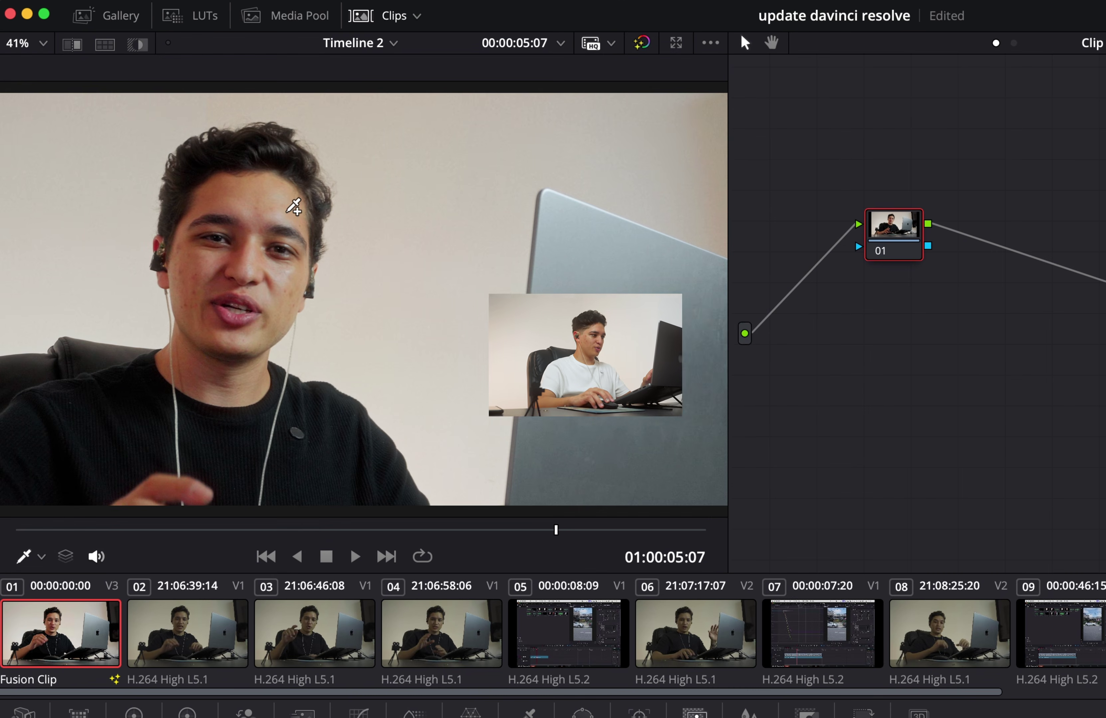
click(269, 205)
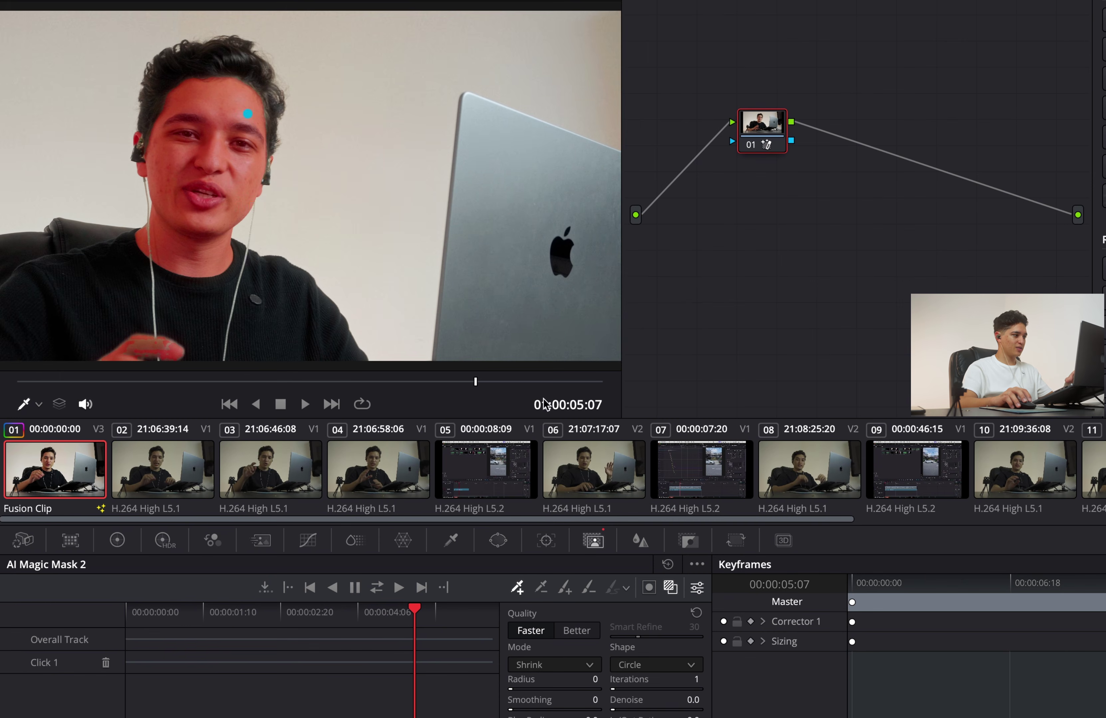
click(254, 74)
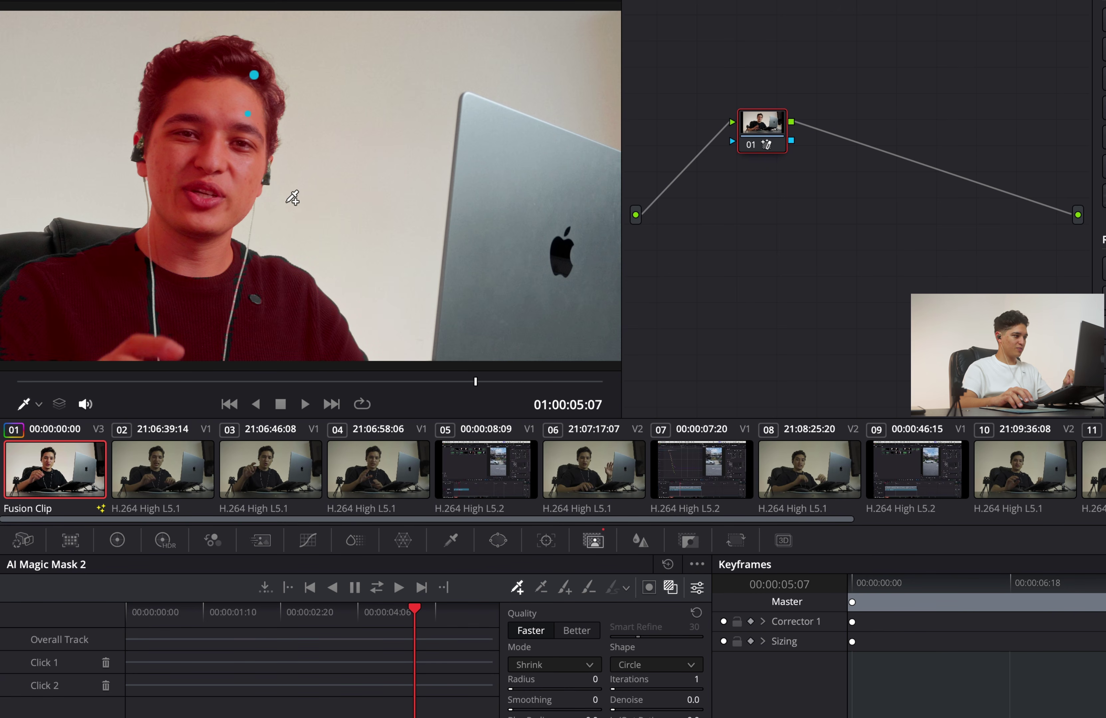
click(375, 173)
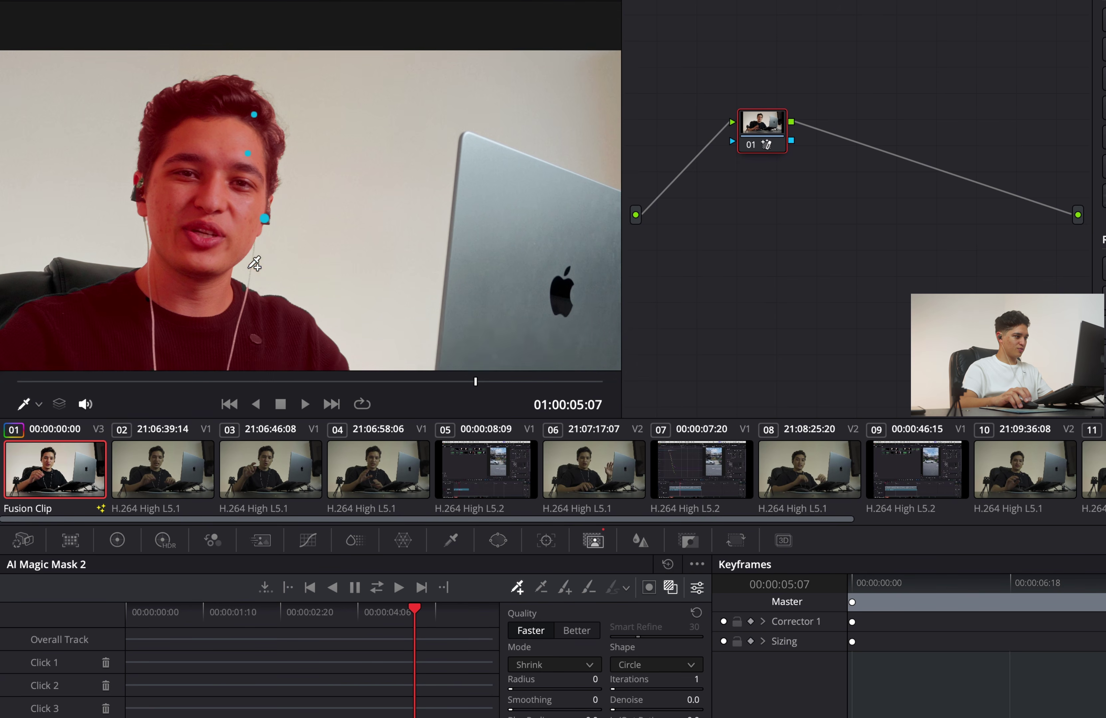
Add a mask point on the shirt's shoulder where the earphone cable crosses it
scroll(251, 236, up, 3)
scroll(252, 236, up, 2)
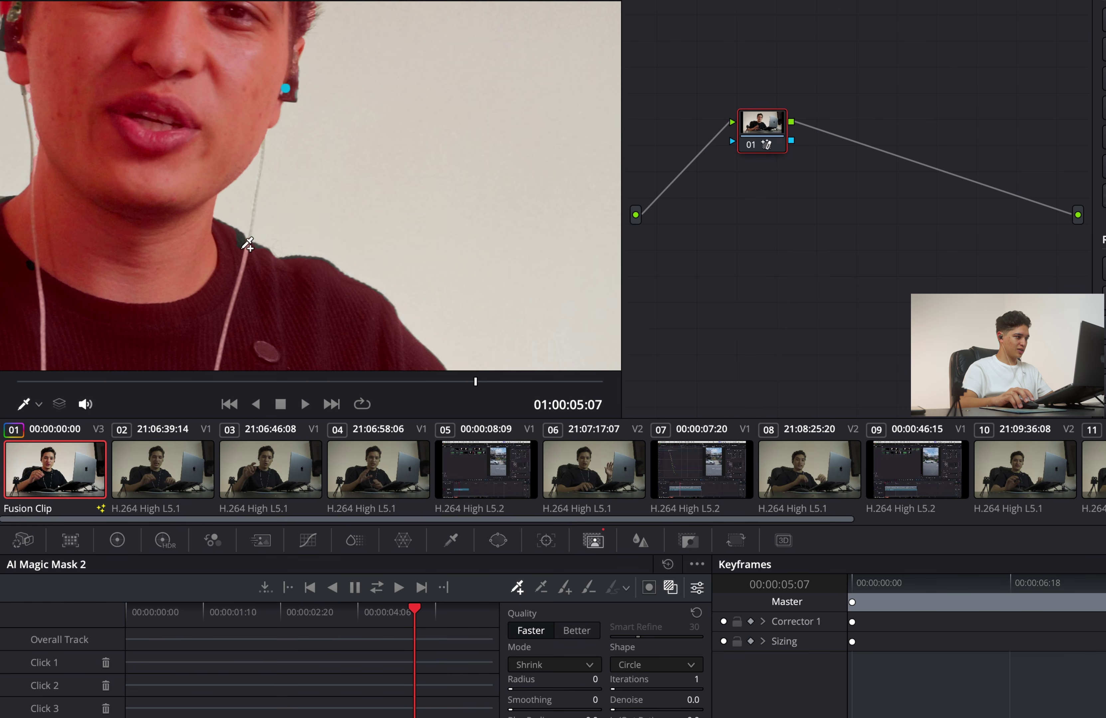
click(242, 250)
scroll(295, 248, down, 2)
scroll(295, 247, down, 3)
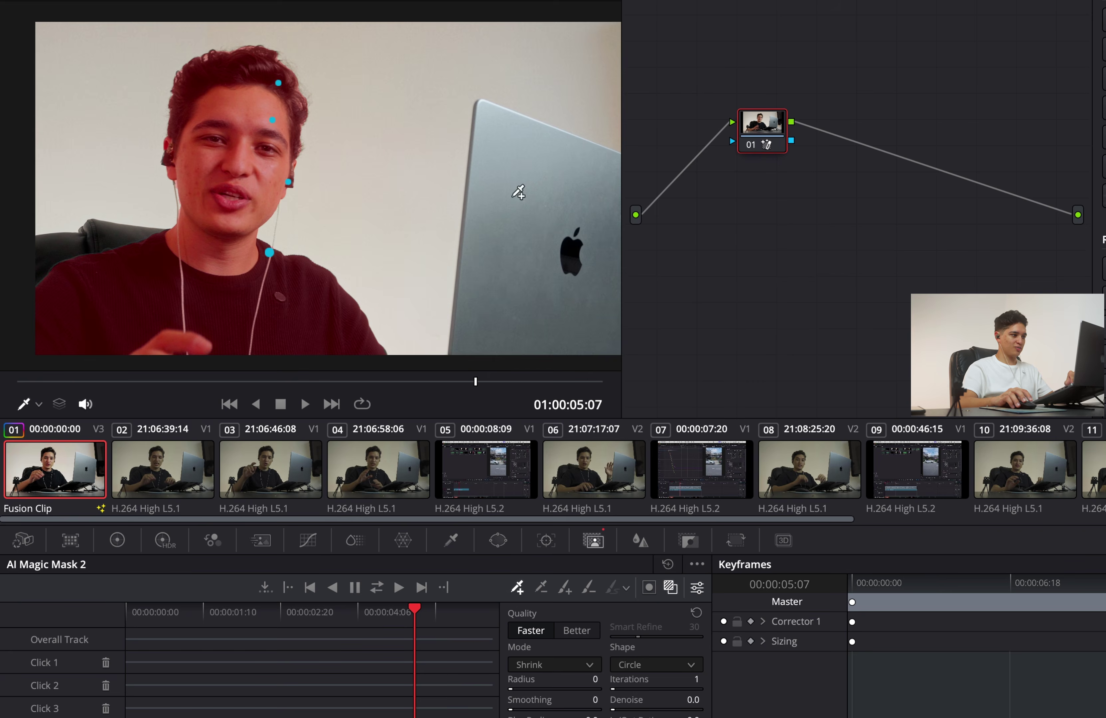
Try a mask point on the laptop lid and undo it
scroll(502, 188, up, 4)
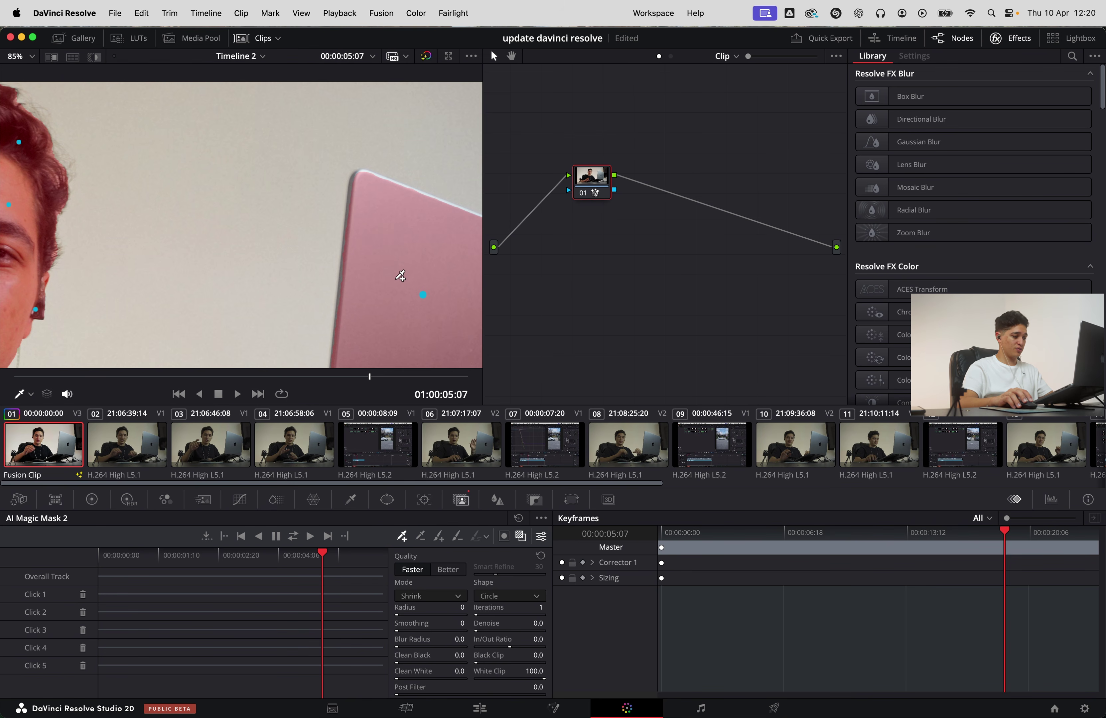
key(super+z)
scroll(316, 266, down, 5)
drag(315, 266, 304, 222)
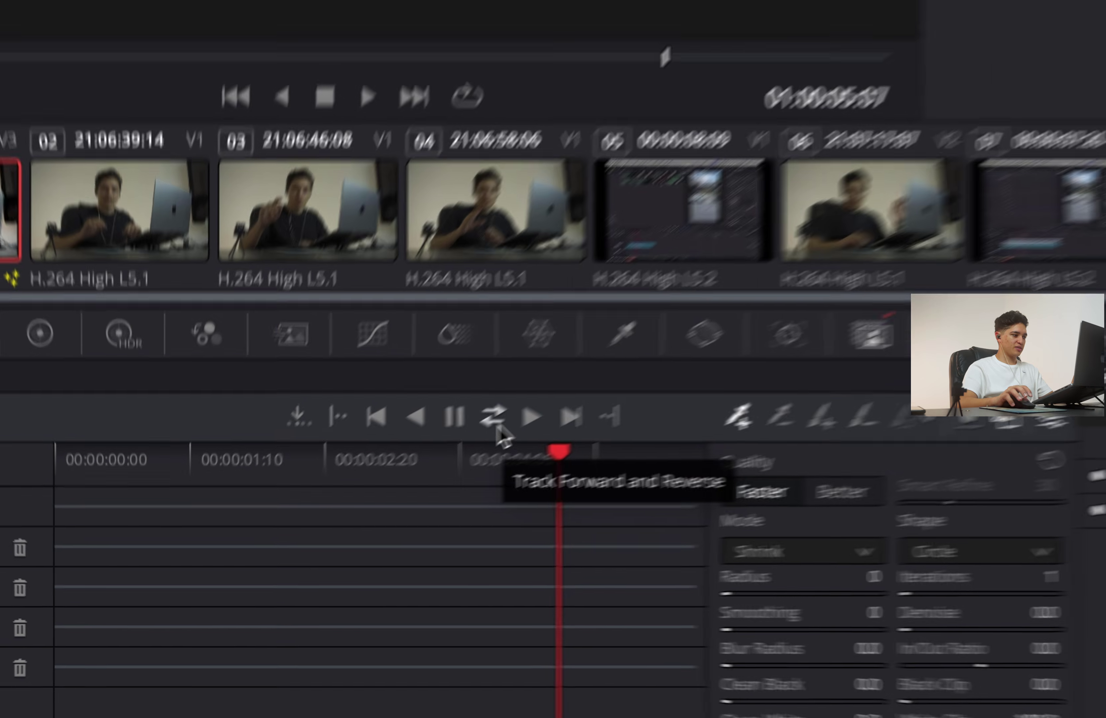
Track the mask forward and in reverse through the clip and scrub through the tracked frames
click(503, 411)
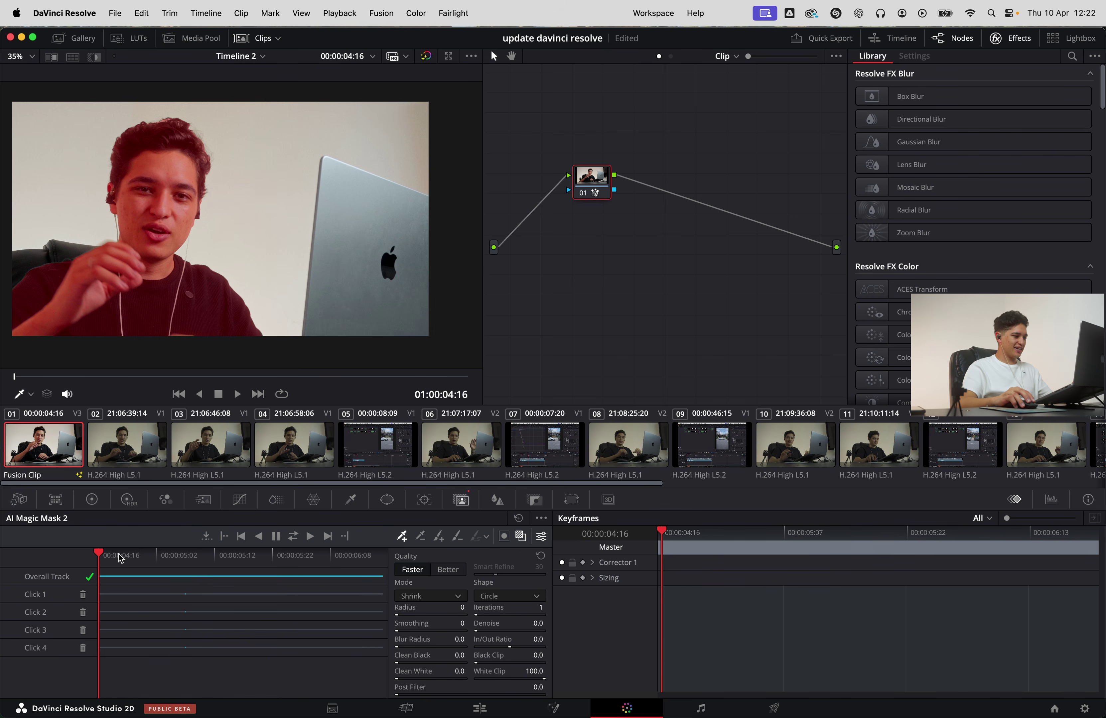
drag(120, 558, 301, 559)
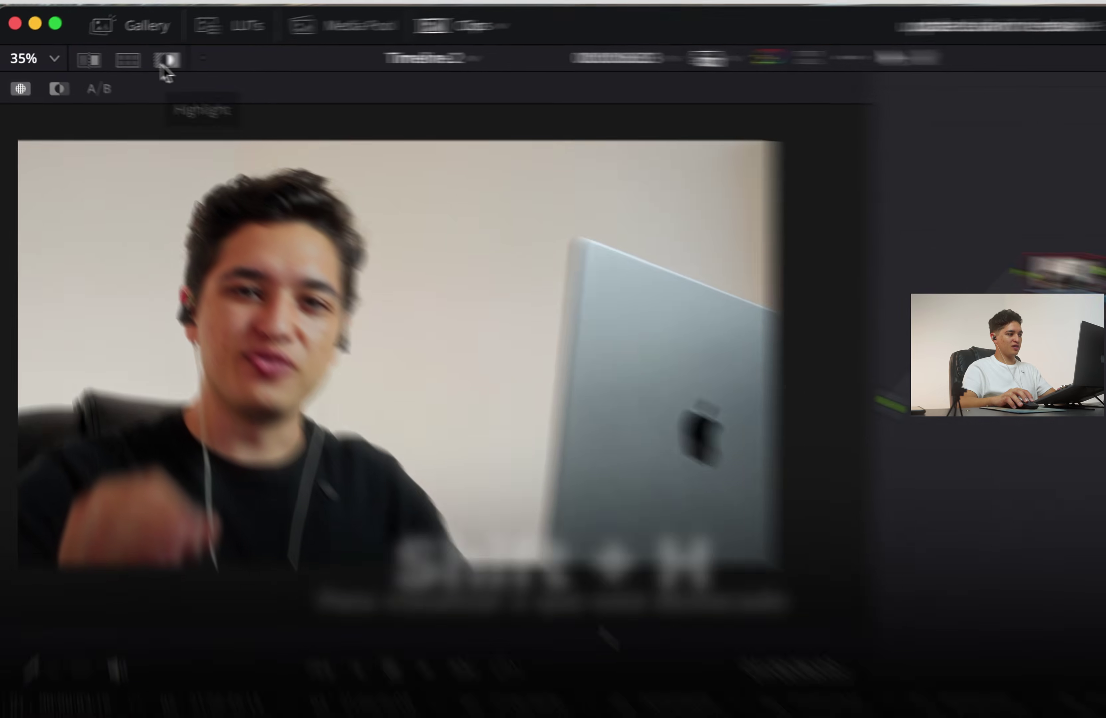
Inspect the mask edge around the hair in Highlight view, set Blur Radius to 36.5 and Clean Black to 2.6, and restore the normal view
click(209, 66)
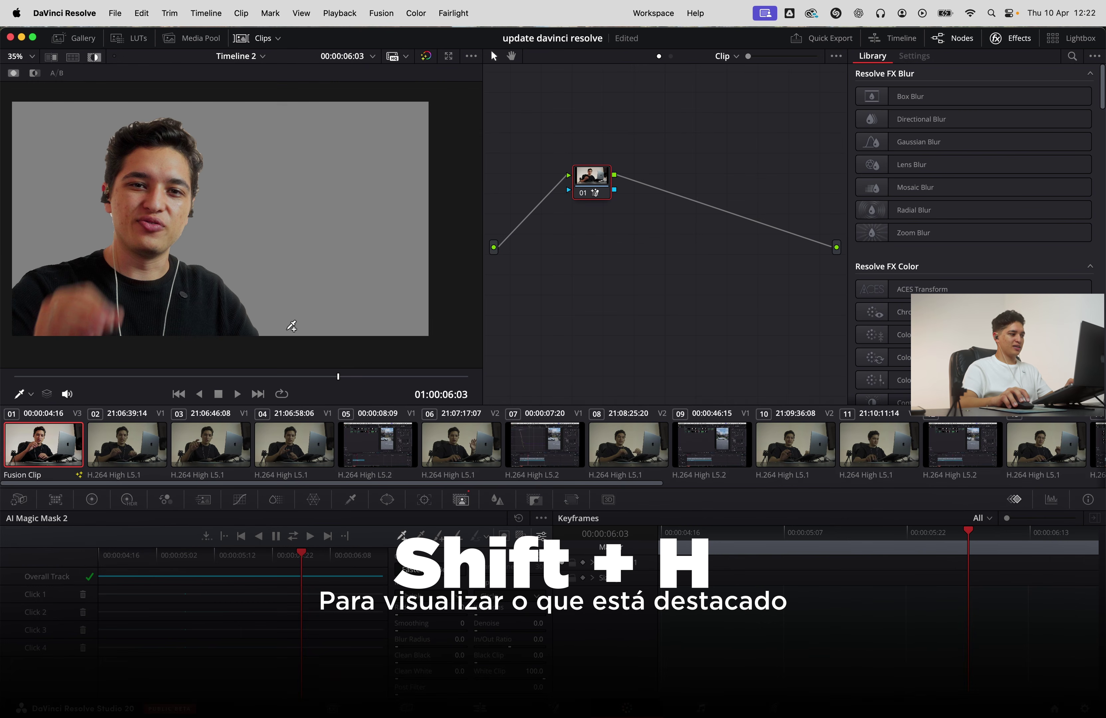
drag(308, 554, 266, 550)
scroll(195, 187, up, 5)
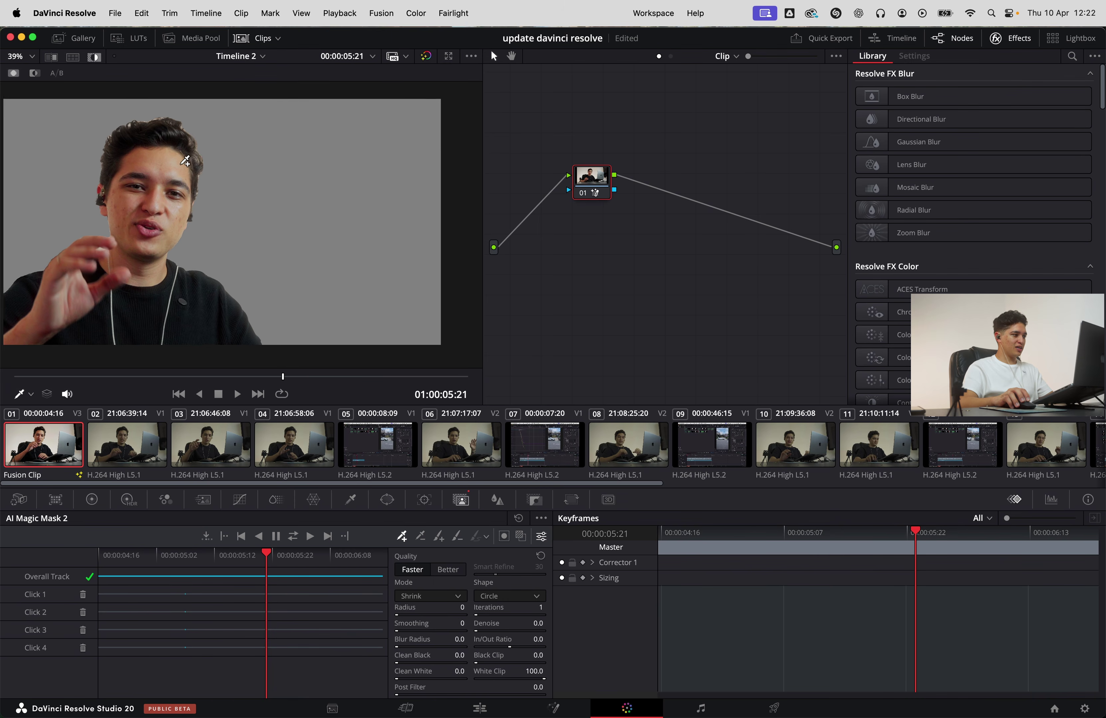
scroll(194, 187, up, 5)
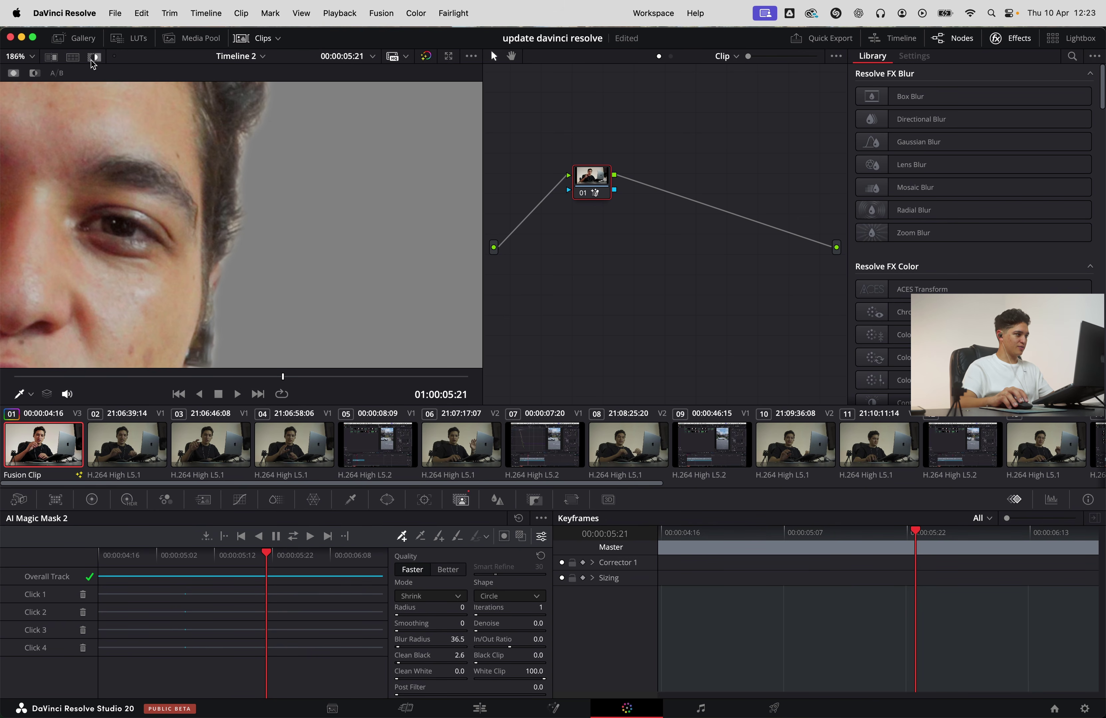
click(51, 57)
click(21, 57)
click(19, 70)
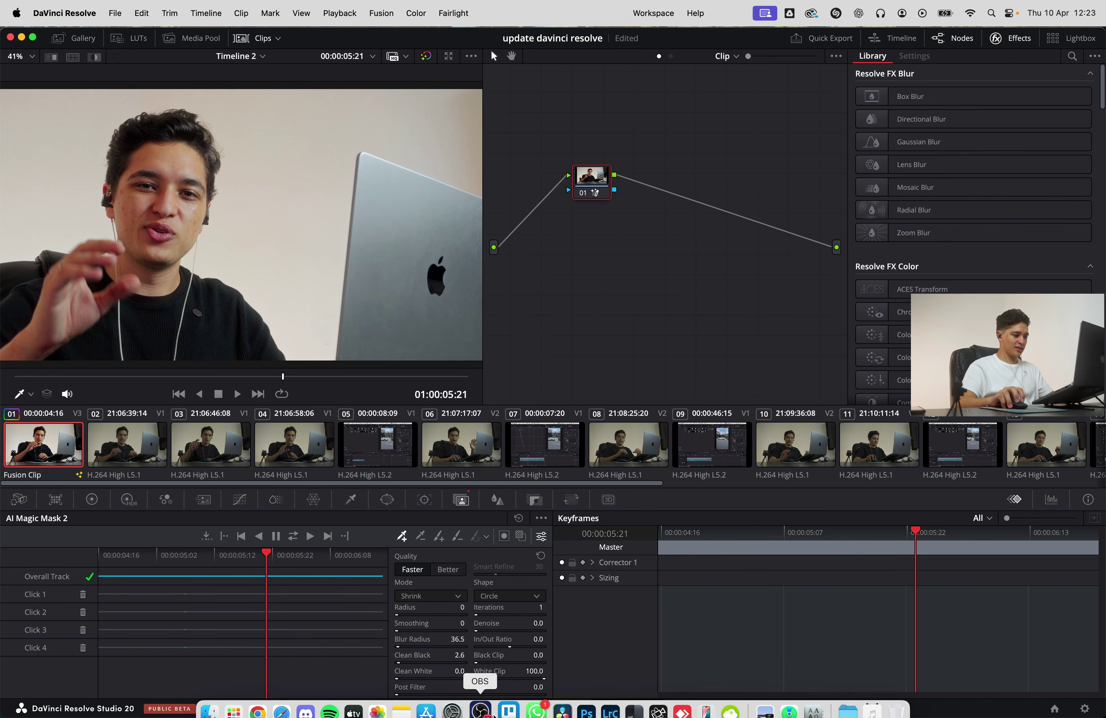
Re-enable Fusion Clip 1 on Video 1 in the edit timeline and reopen the Video 3 copy for color grading
click(483, 706)
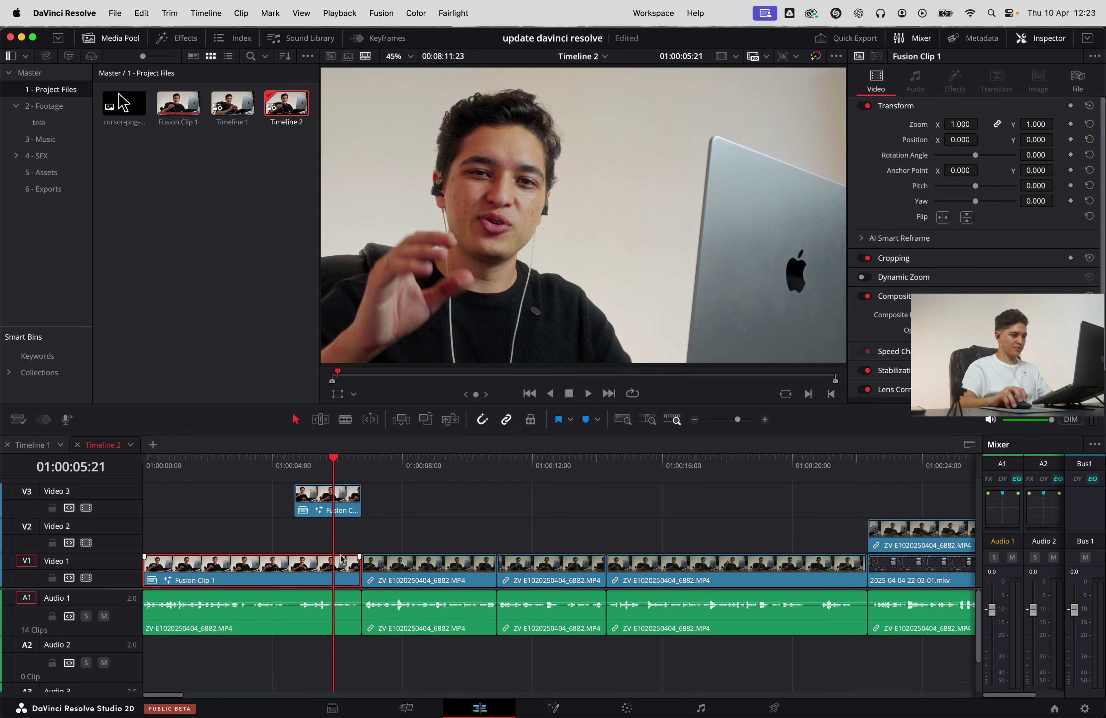
click(347, 505)
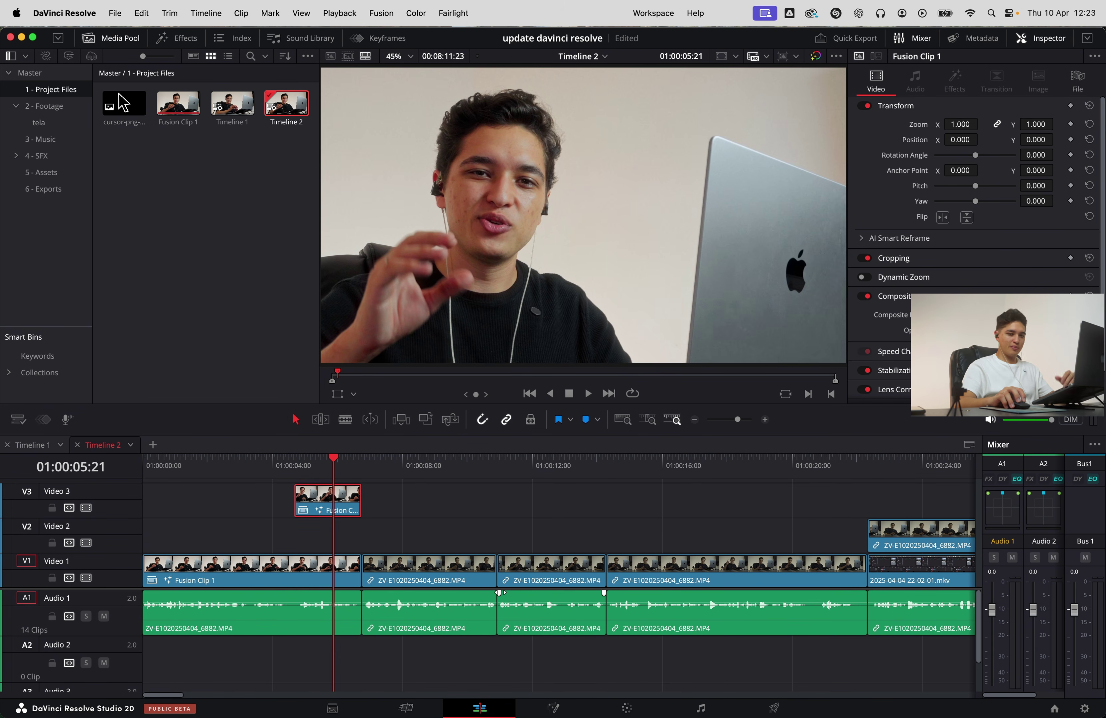
key(shift+6)
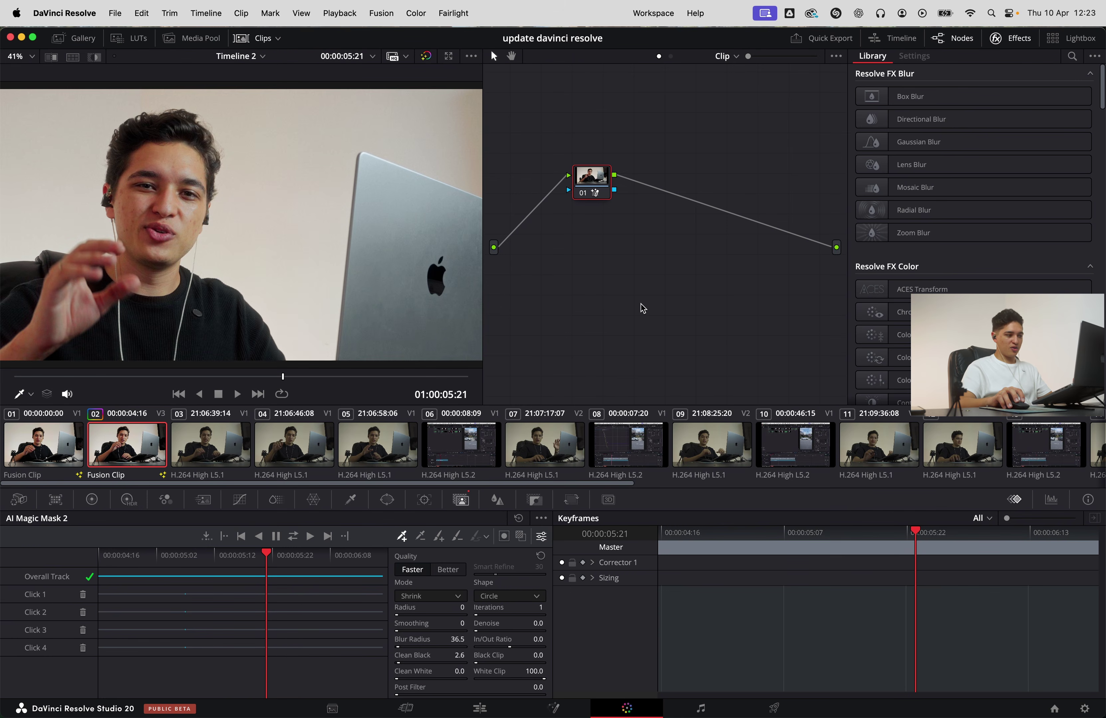
Add an alpha output to the node graph and connect node 01's alpha output to it
right_click(625, 285)
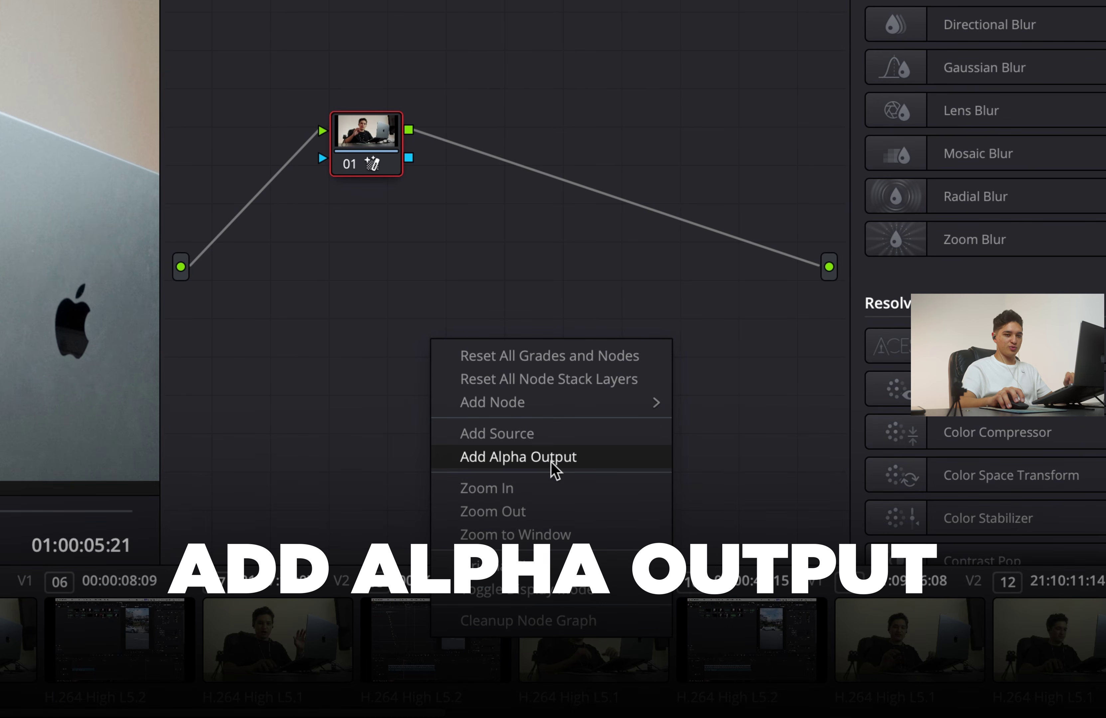
click(550, 462)
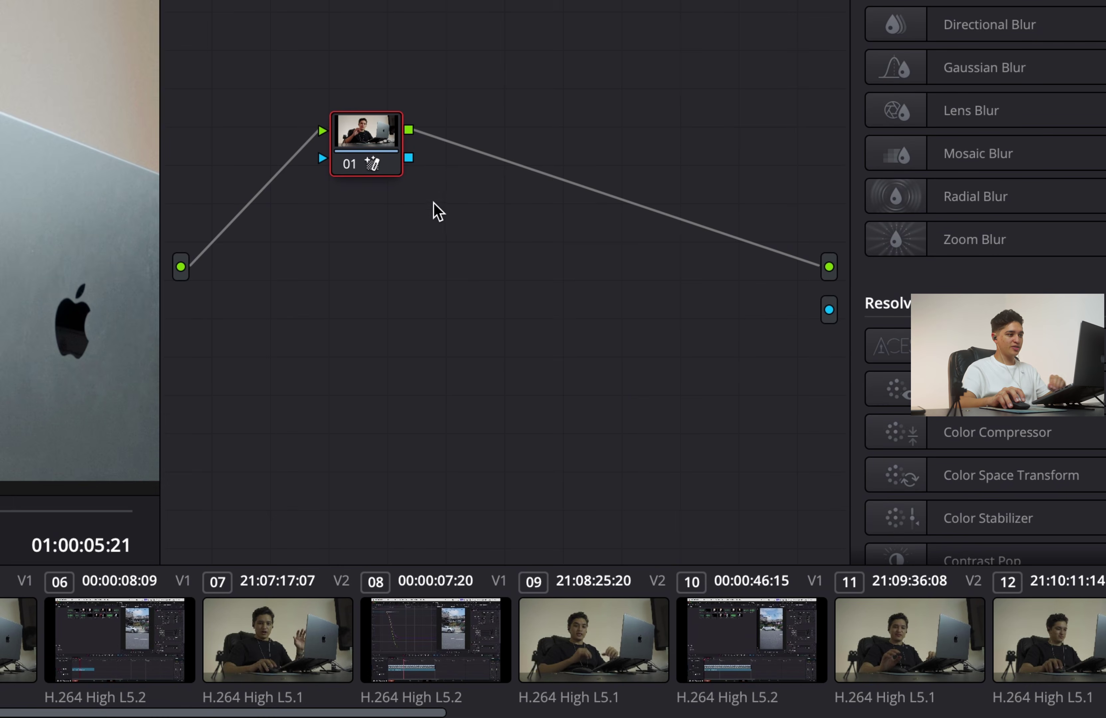
drag(409, 158, 828, 309)
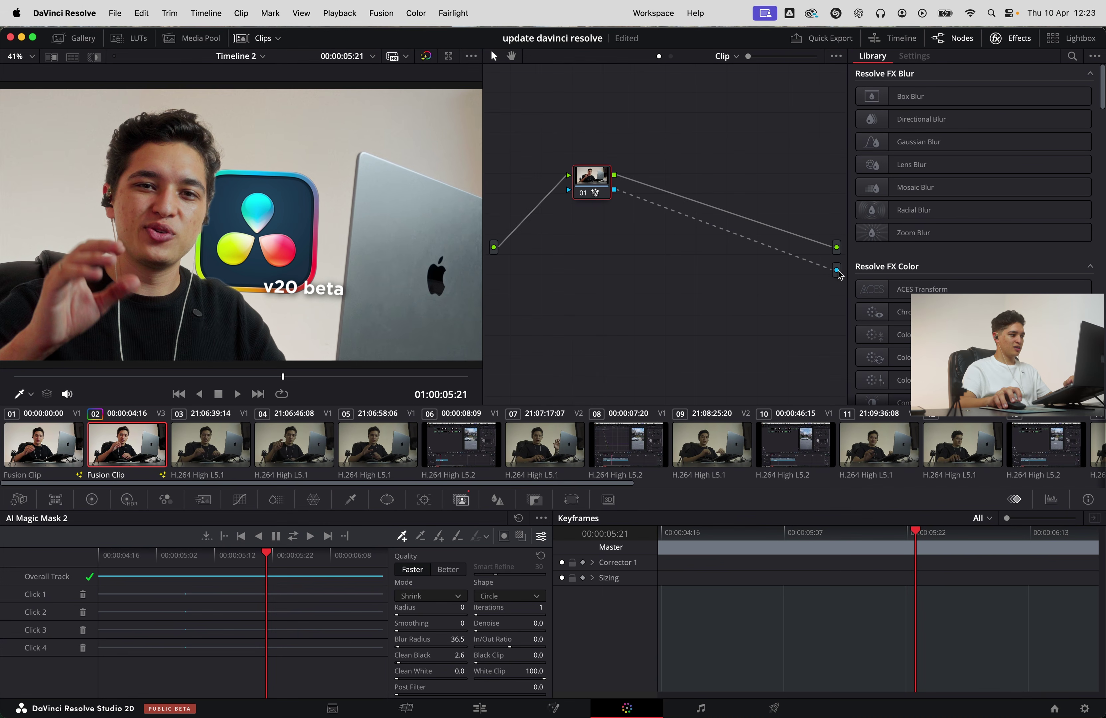
Check the composite in the edit timeline and refine the mask with Blur Radius 9.9 and Clean Black 23.9
click(476, 710)
key(shift+6)
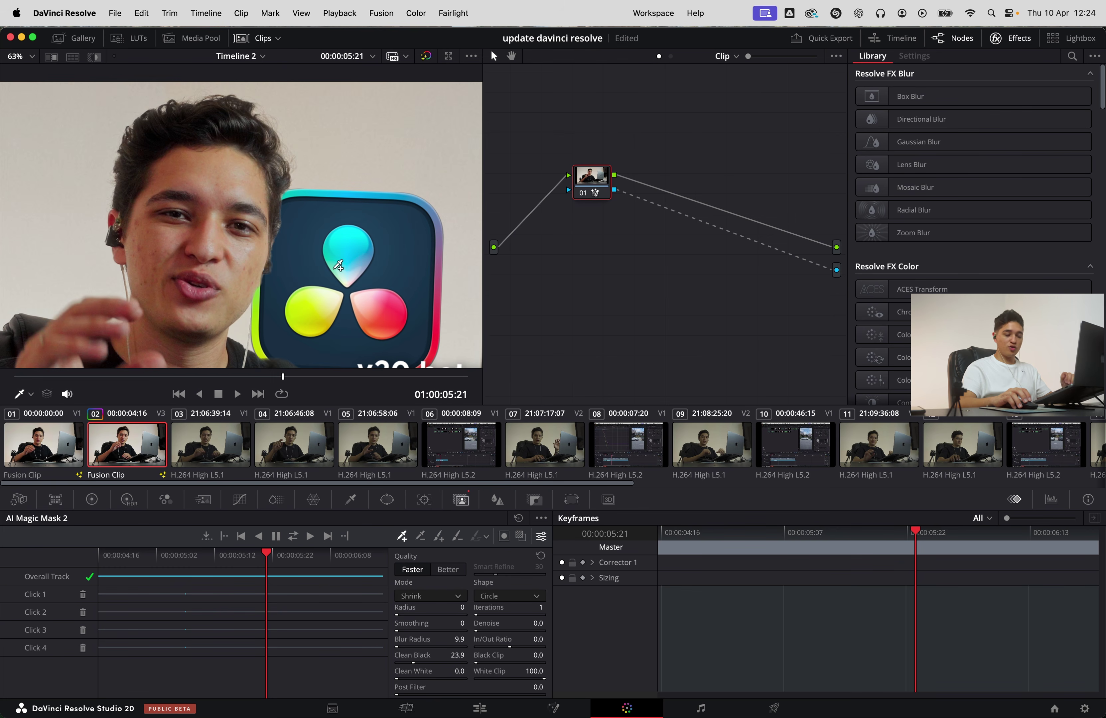
Return to the edit timeline and duplicate the masked clip from Video 3 onto Video 2
click(489, 708)
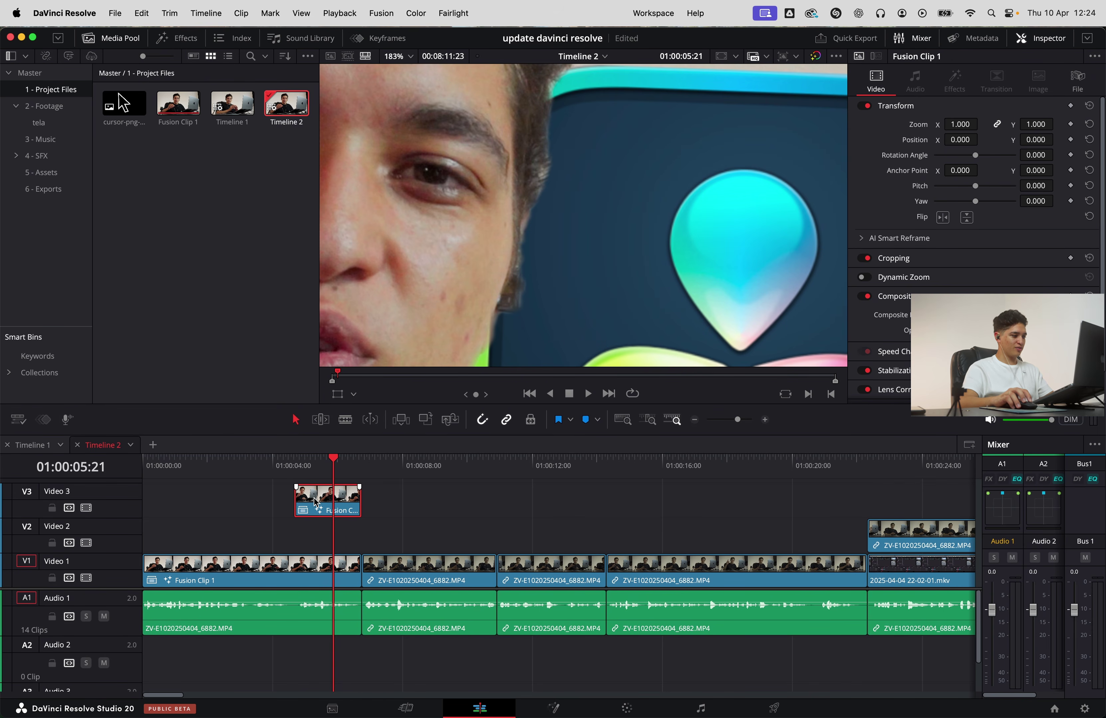
drag(315, 501, 326, 537)
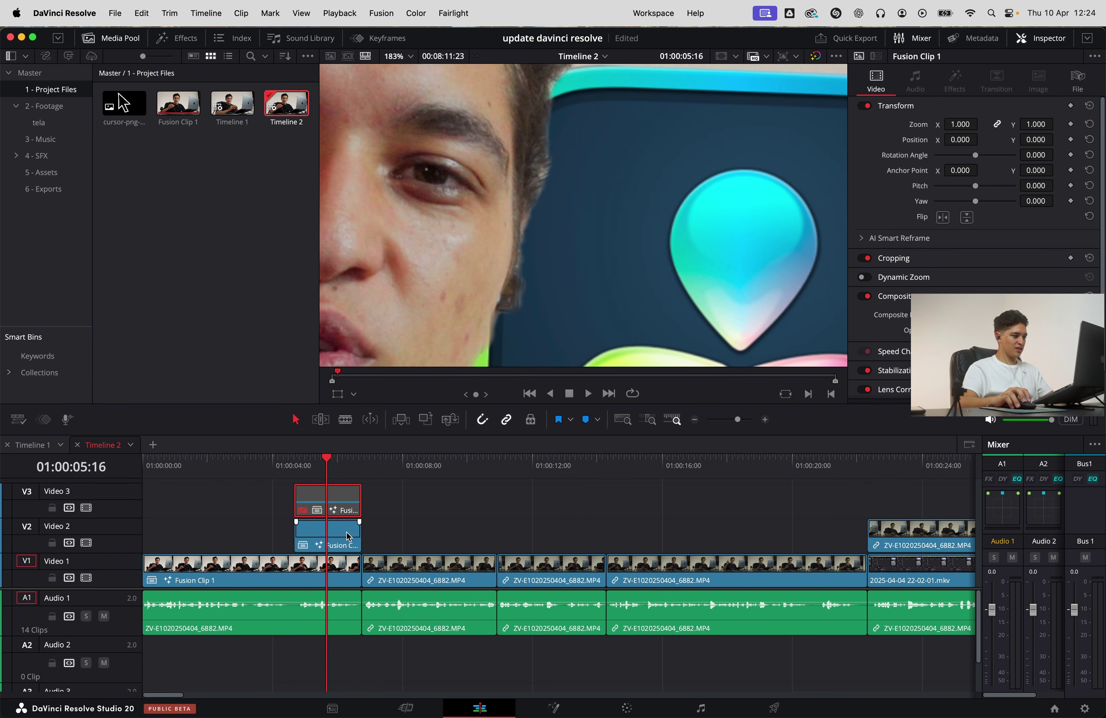
Open the Video 2 copy for color grading with its alpha output disconnected, and set the AI Magic Mask quality to Better
key(shift+6)
click(188, 560)
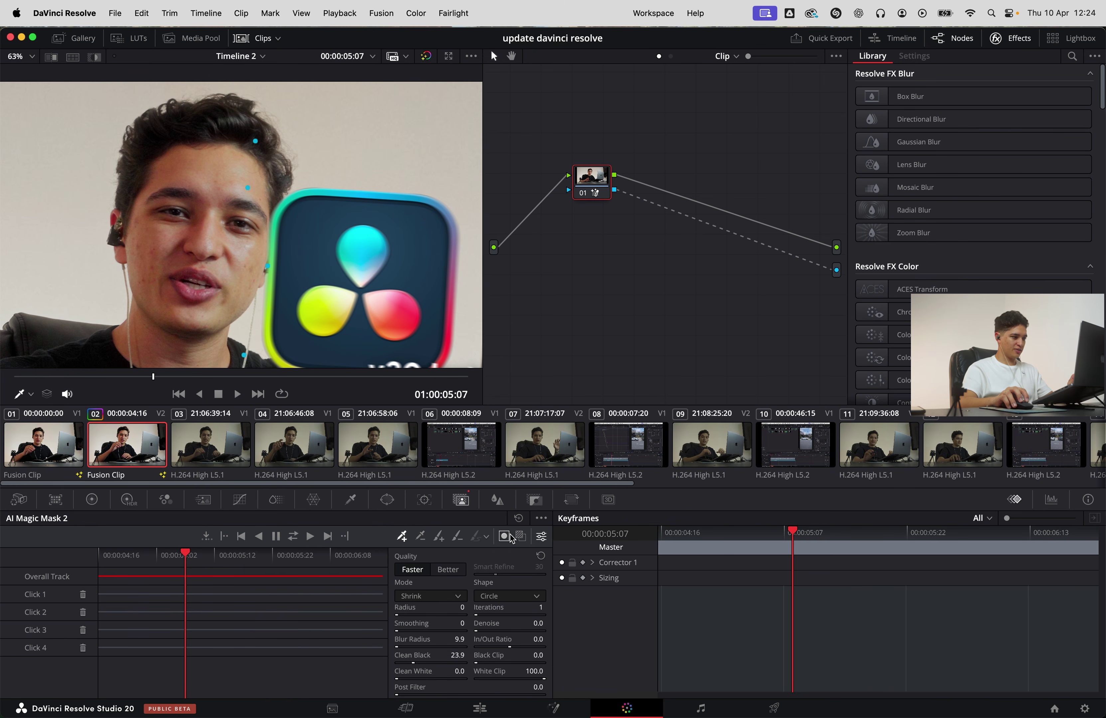
click(519, 536)
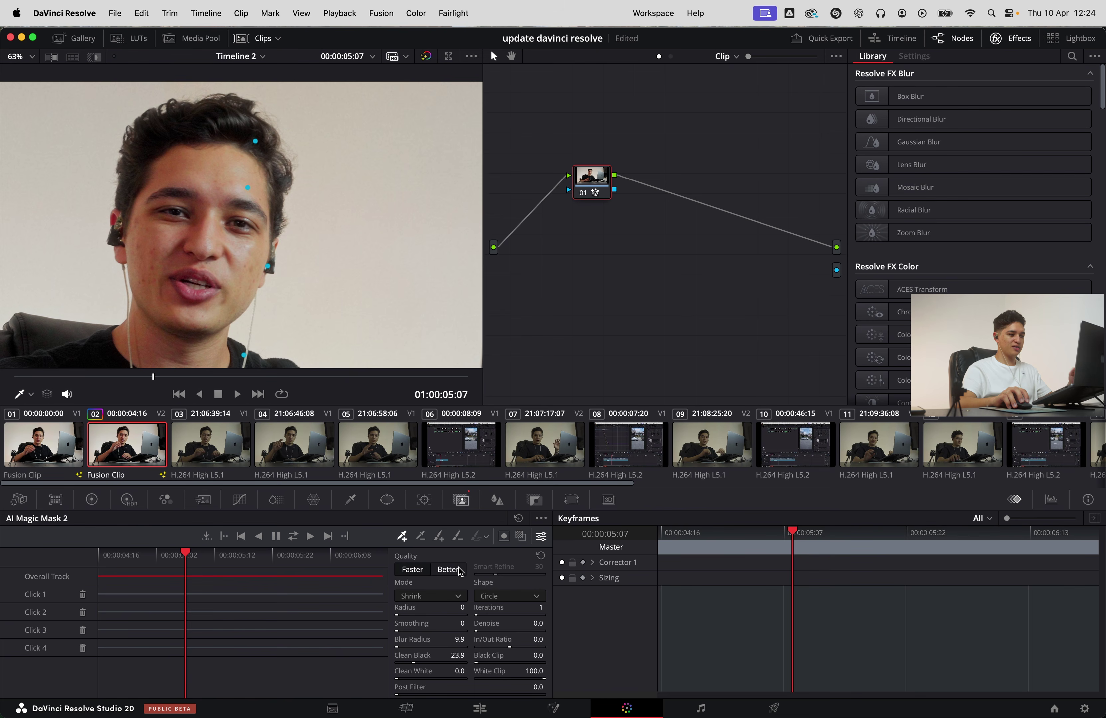
click(448, 569)
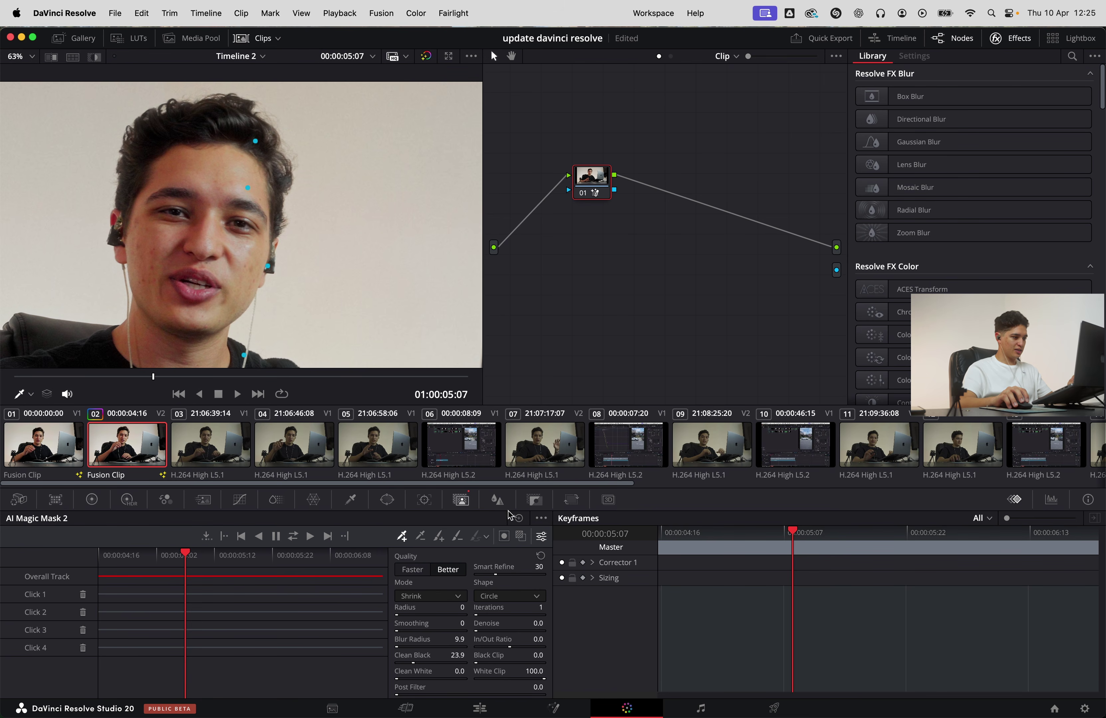
Check the hair edge with the mask overlay shown, and track the Better-quality mask forward and backward through the whole clip
click(521, 536)
scroll(301, 230, up, 3)
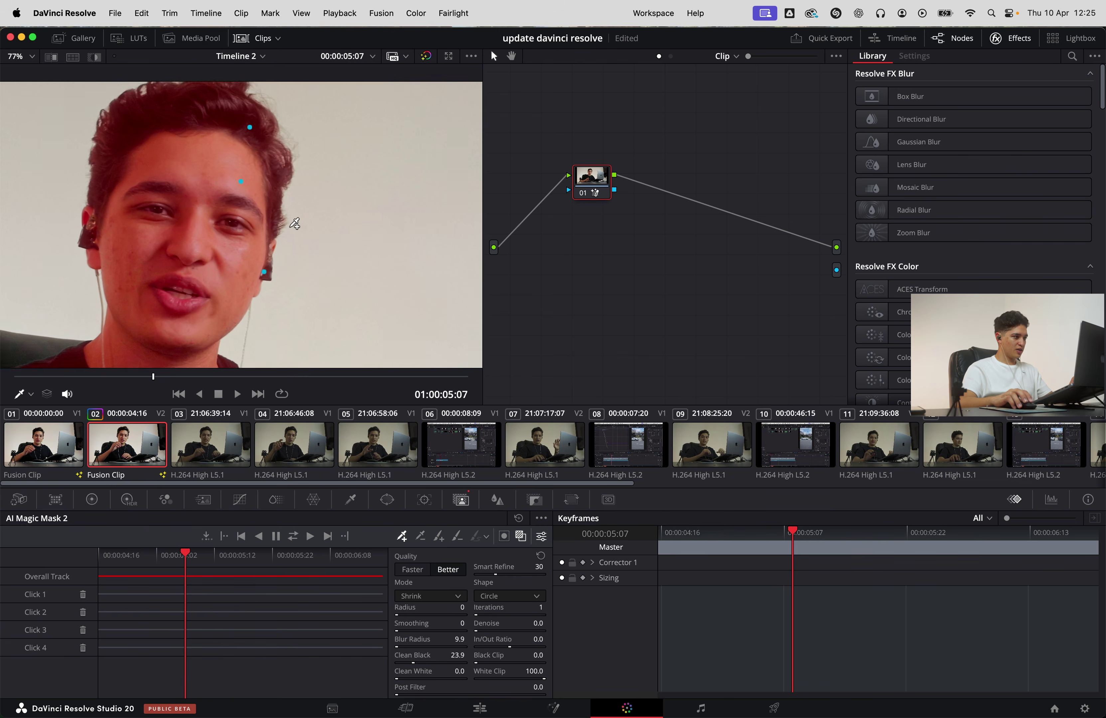
scroll(295, 224, up, 4)
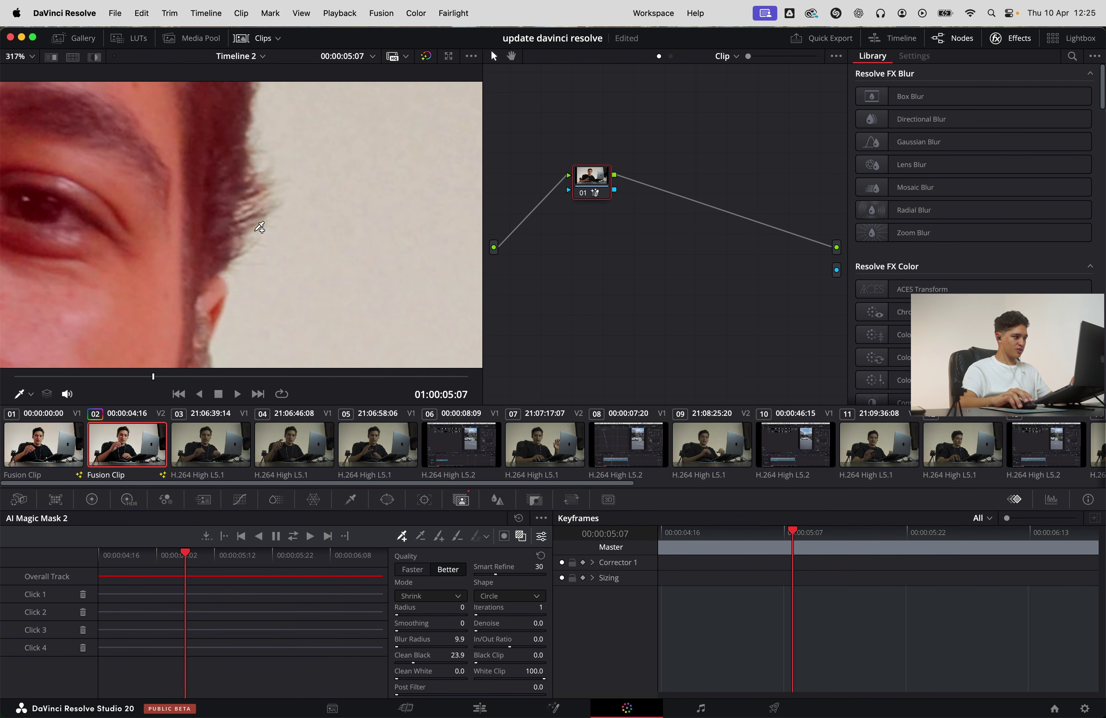
scroll(258, 213, down, 5)
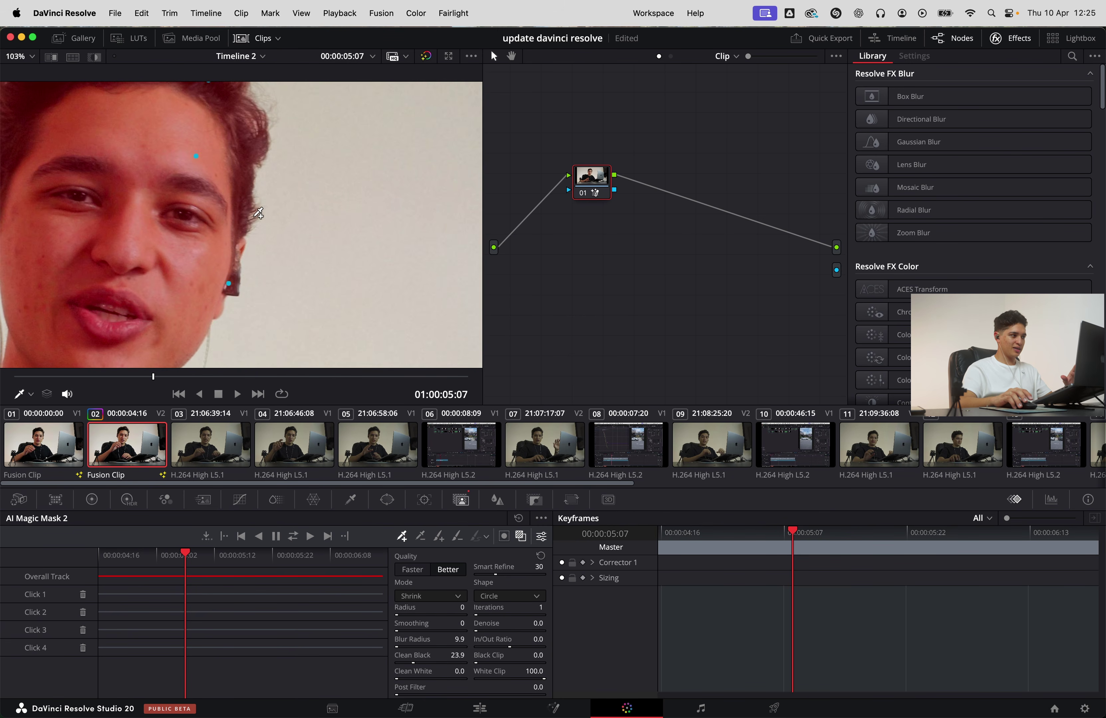
scroll(270, 261, down, 2)
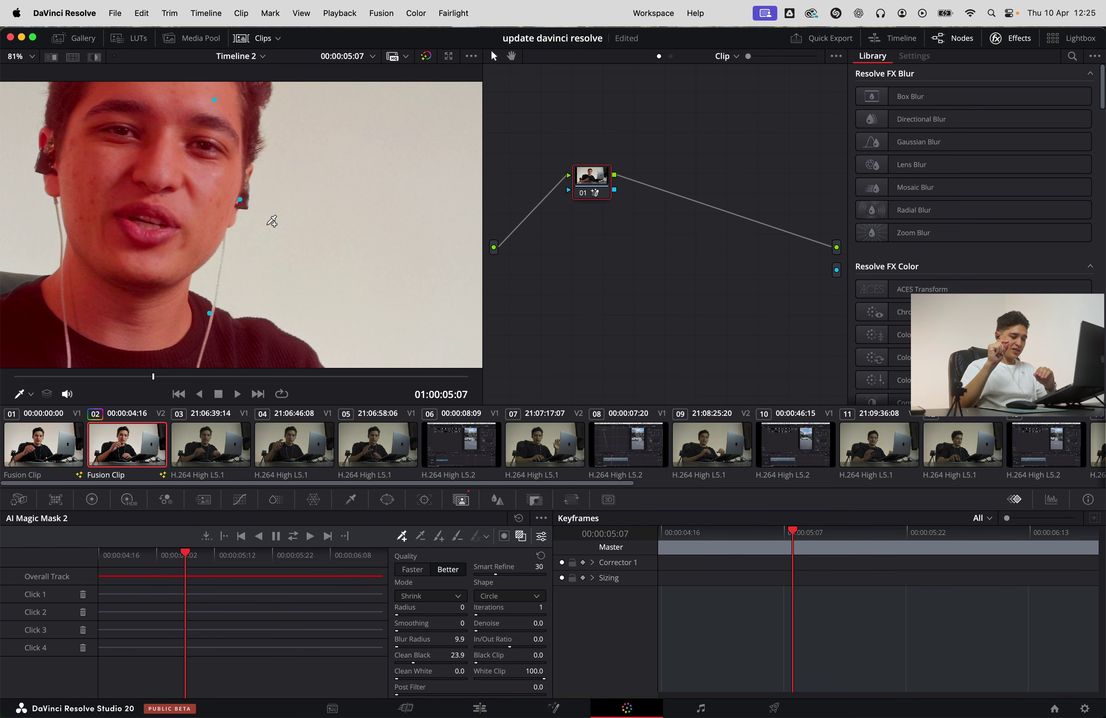
click(292, 536)
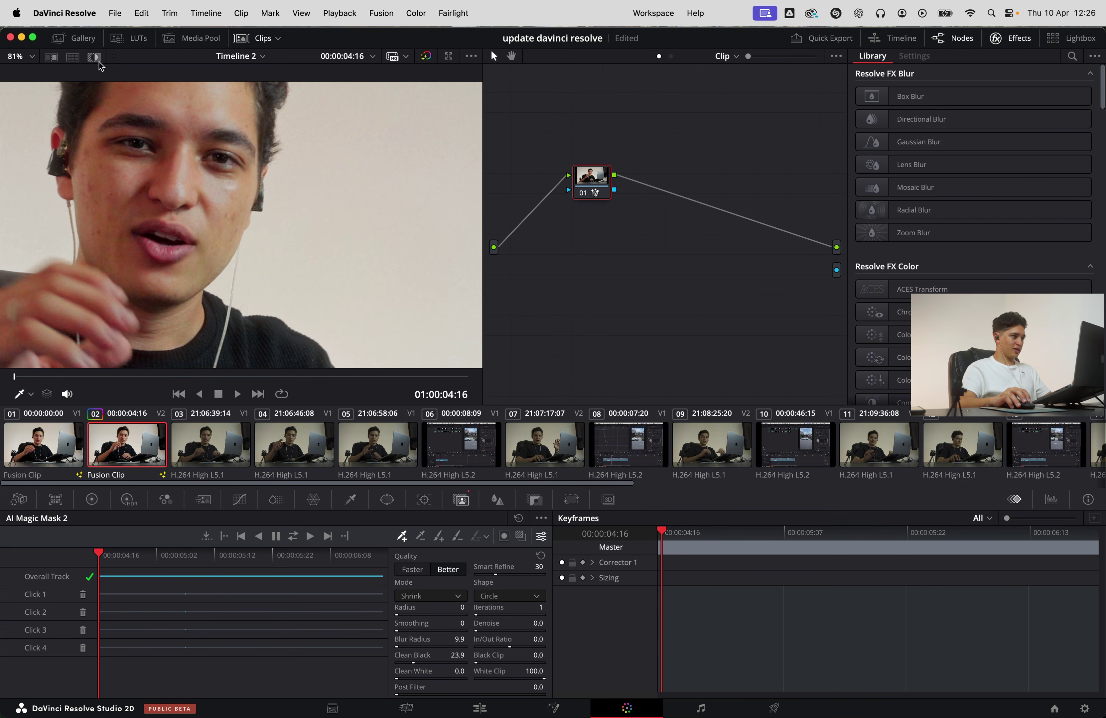
Reset the mask's Blur Radius and Clean Black to 0.0 and inspect the hair and earphone cable edges in highlight view
click(97, 57)
scroll(265, 318, up, 6)
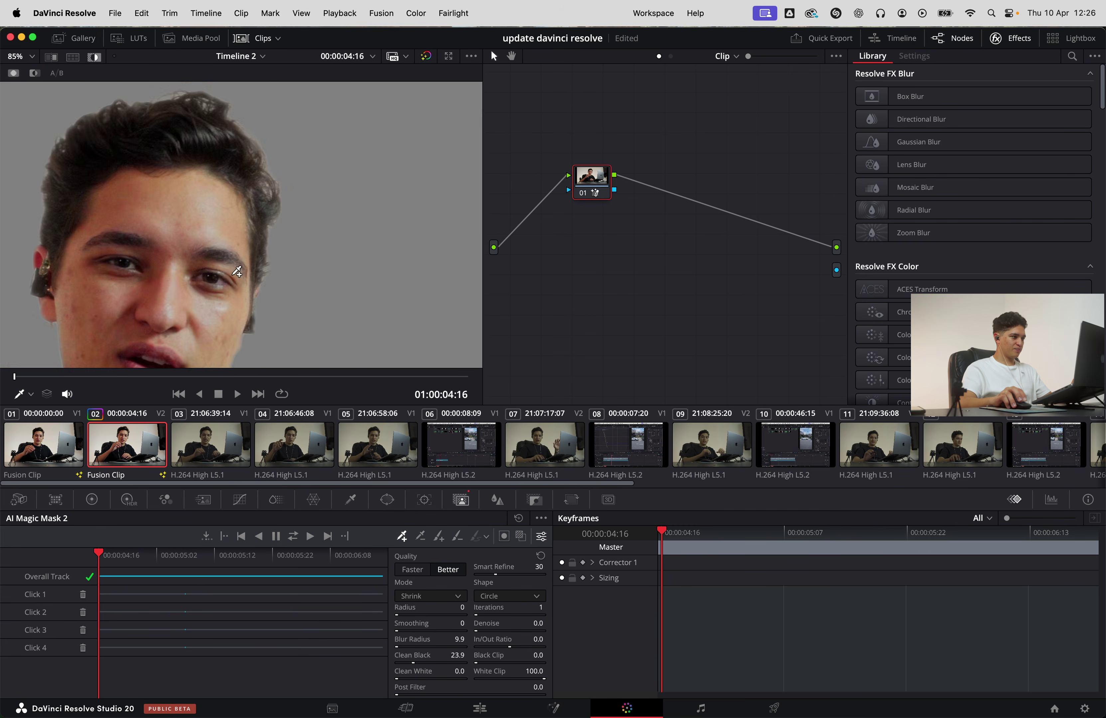
scroll(264, 318, down, 6)
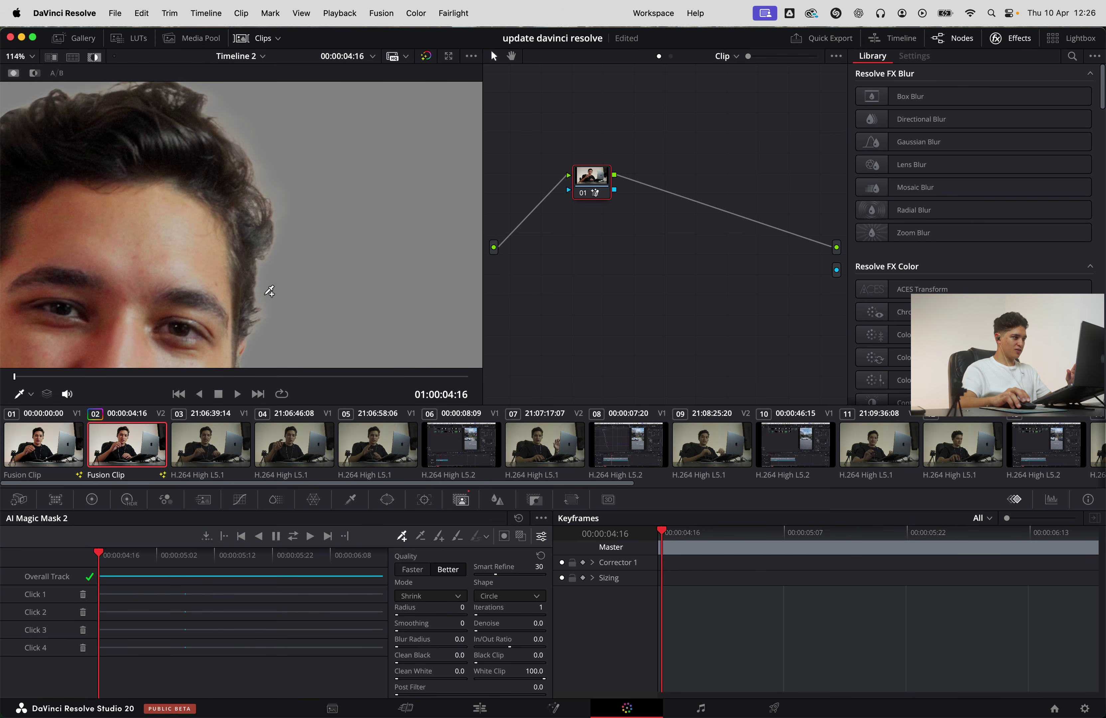
scroll(266, 247, down, 2)
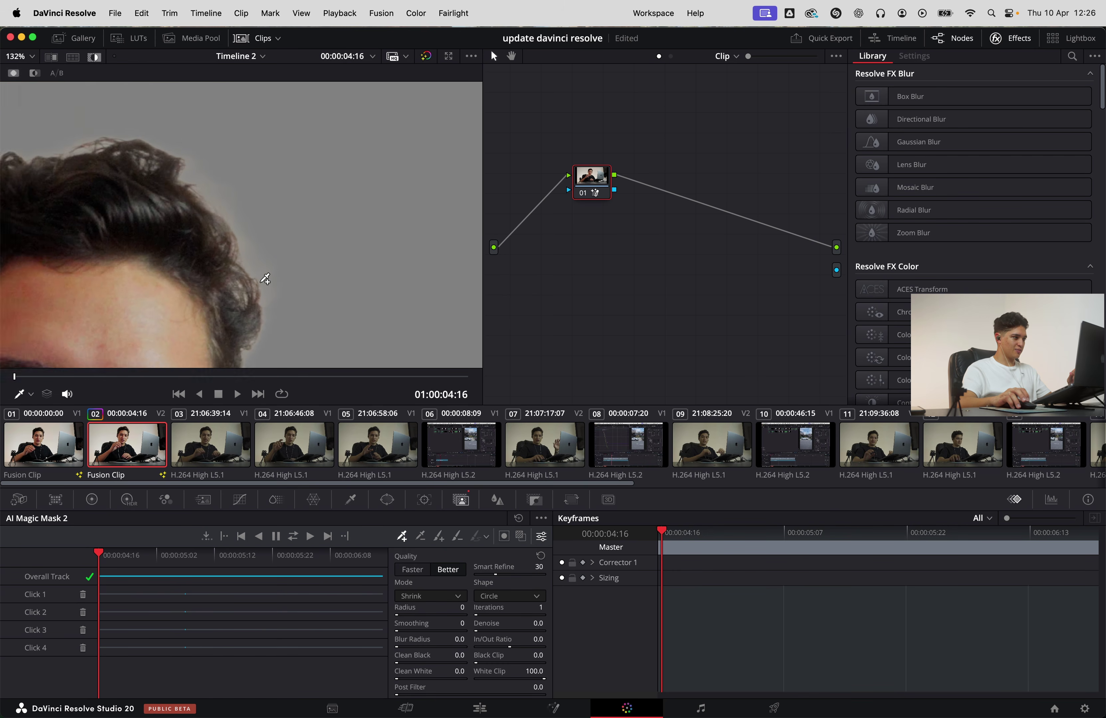
scroll(266, 186, down, 2)
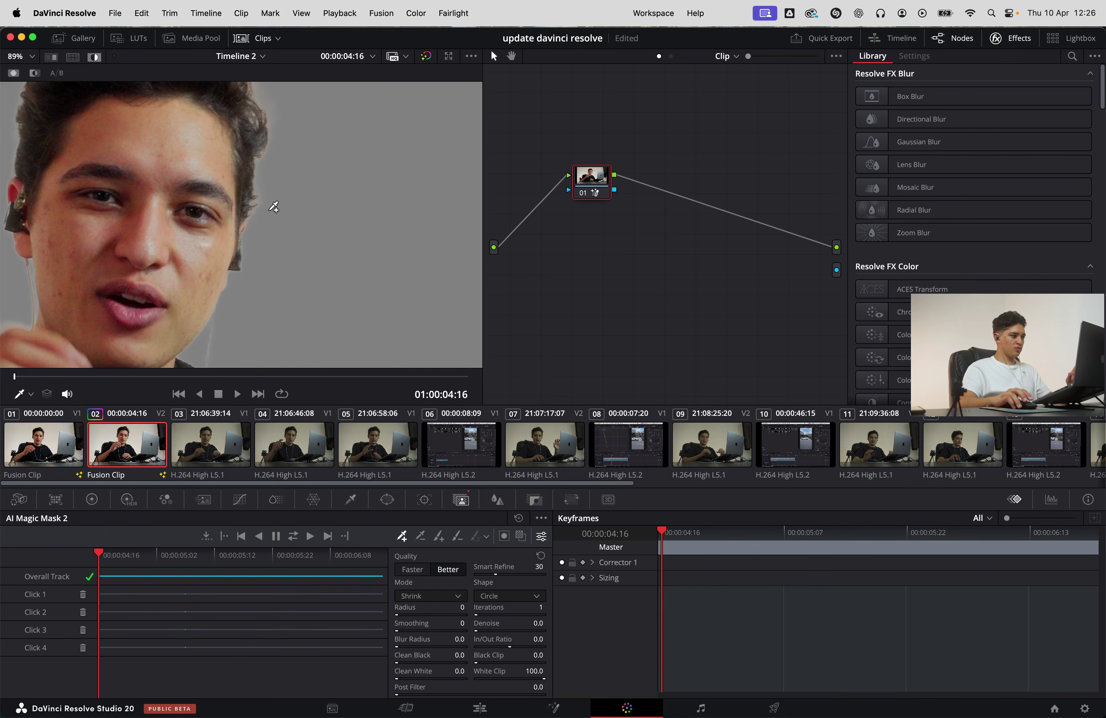
scroll(272, 211, up, 7)
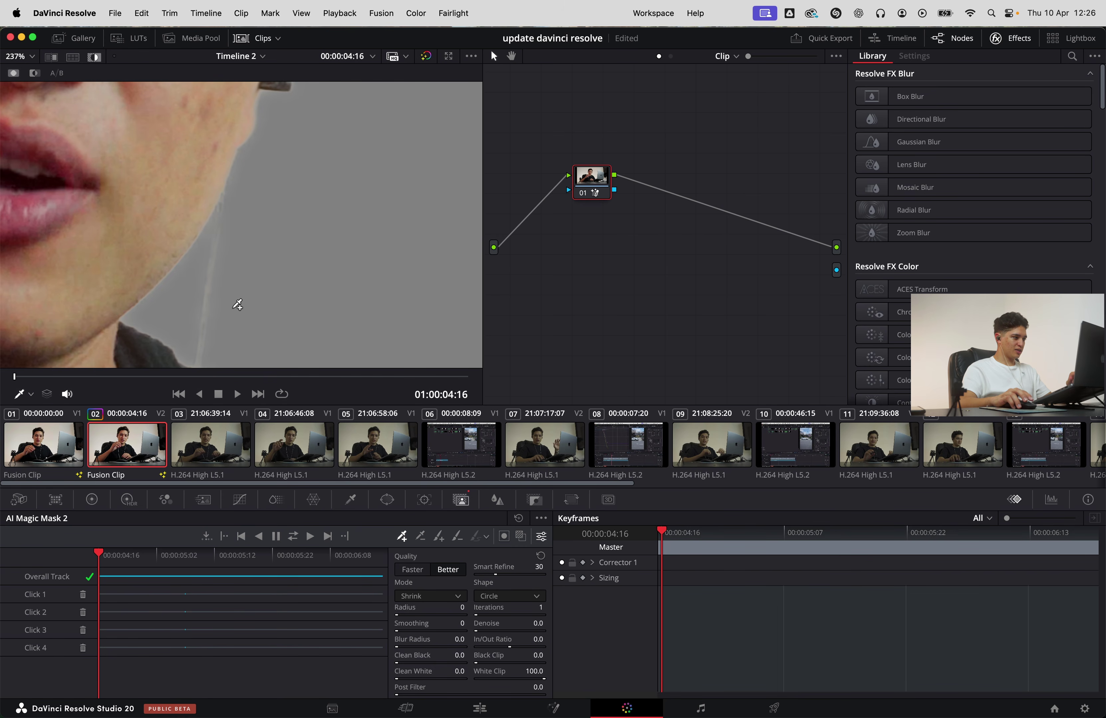
scroll(217, 252, down, 3)
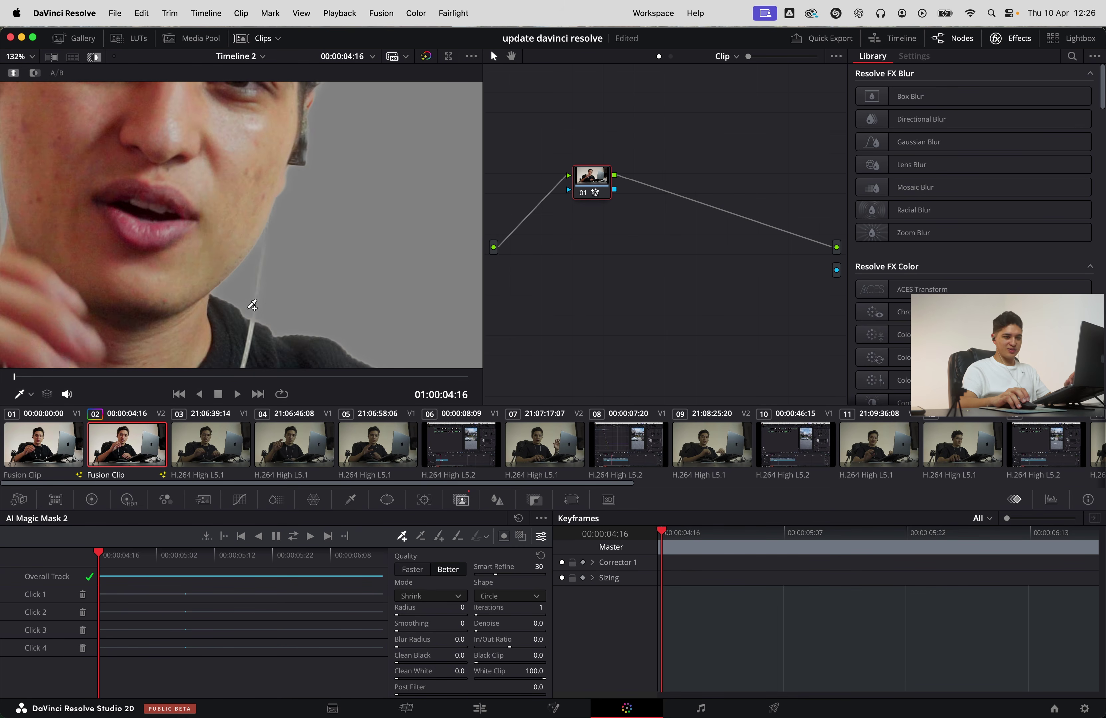
scroll(284, 282, down, 3)
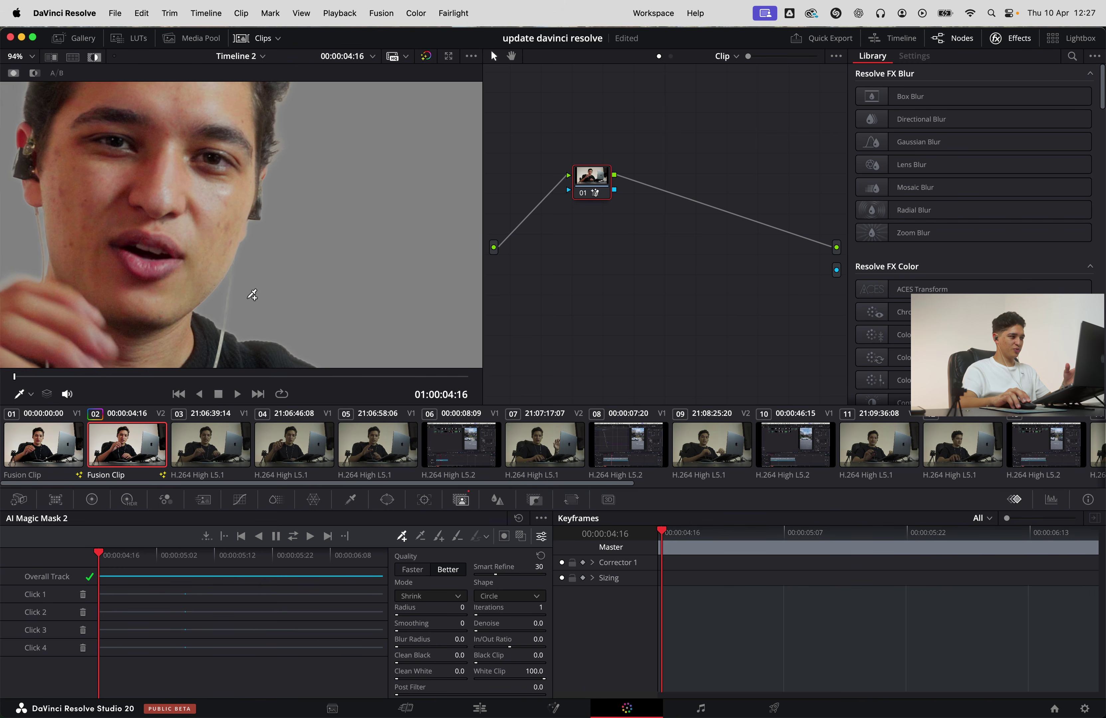
scroll(252, 291, down, 2)
Leave highlight view at 01:00:05:16, reconnect node 01's alpha to the graph's alpha output, and check the hair edge against the logo
key(shift+Right)
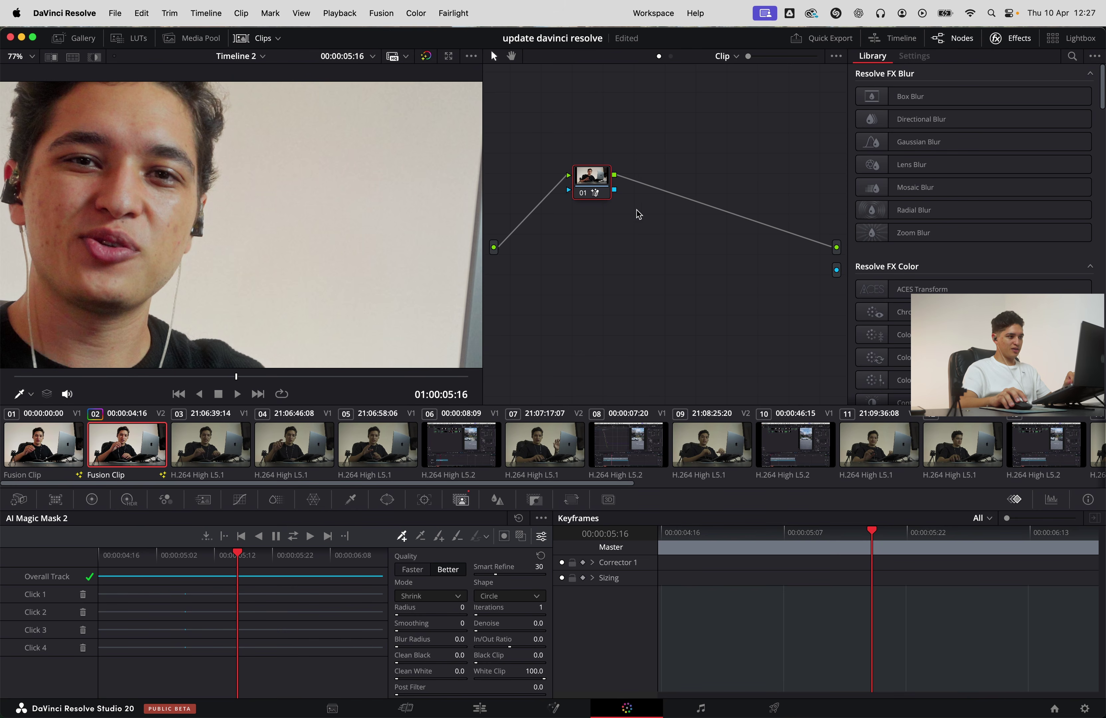
drag(794, 259, 836, 269)
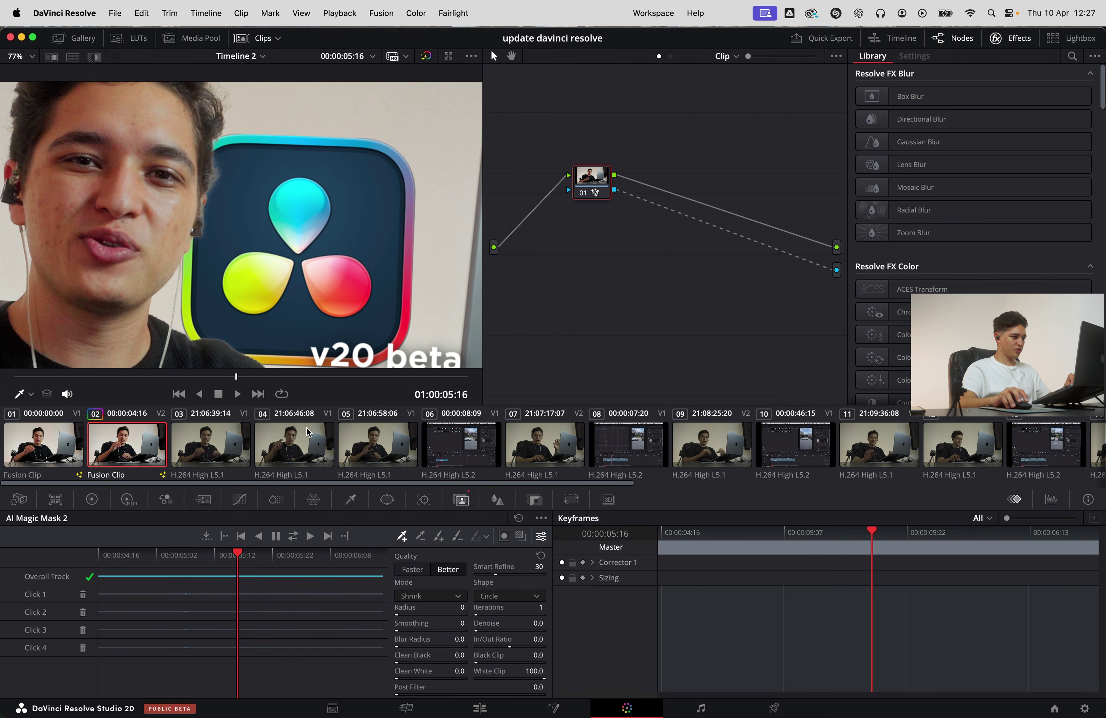
scroll(237, 227, up, 10)
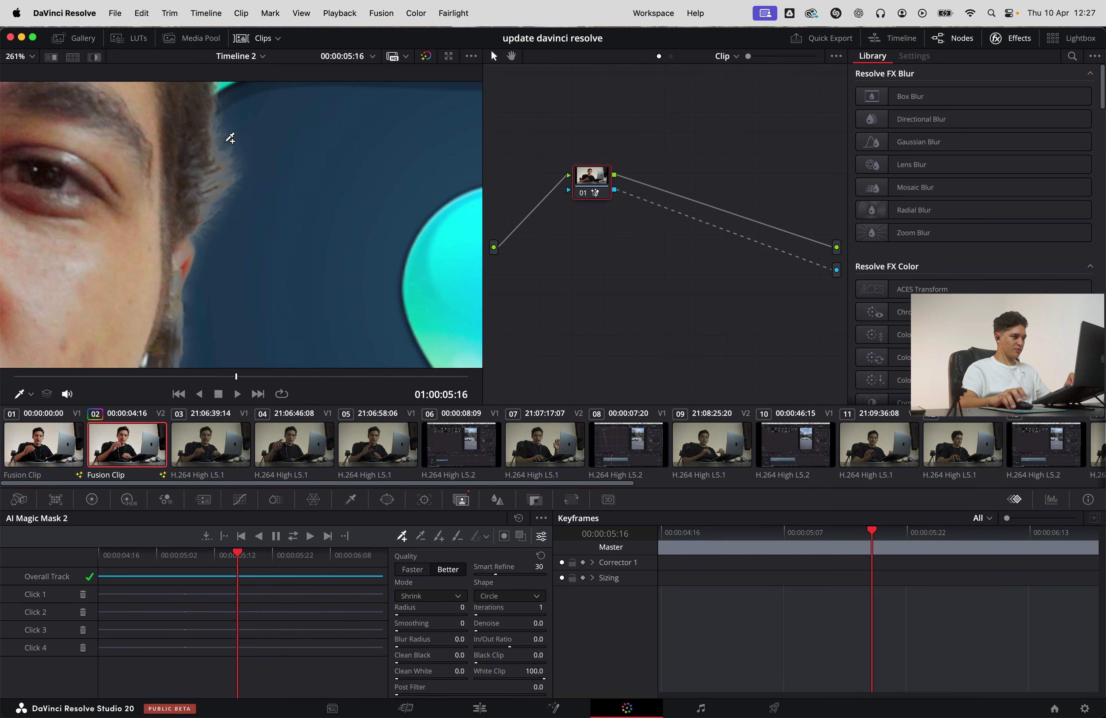
scroll(227, 170, up, 4)
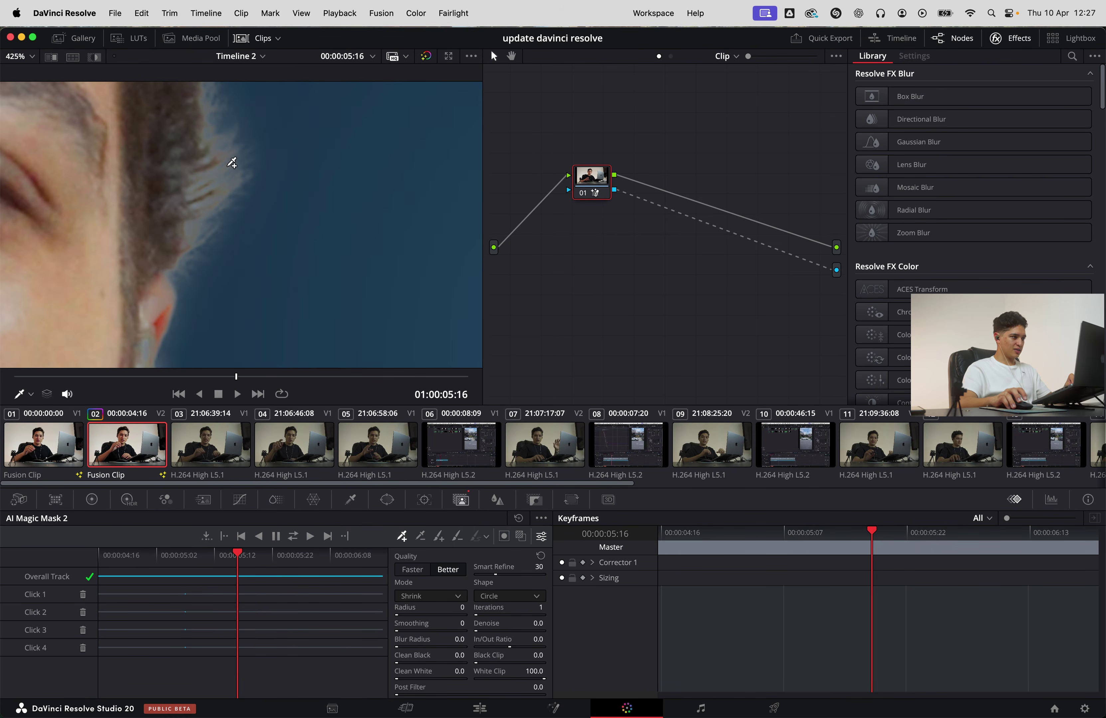
scroll(236, 163, down, 5)
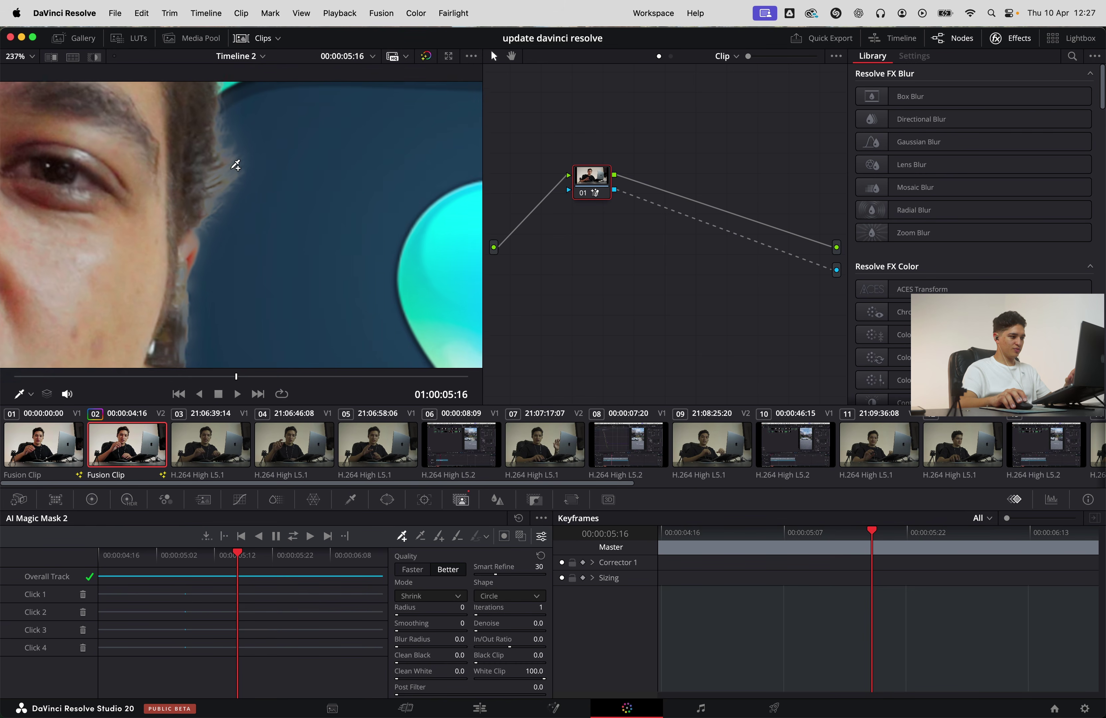
scroll(303, 187, down, 3)
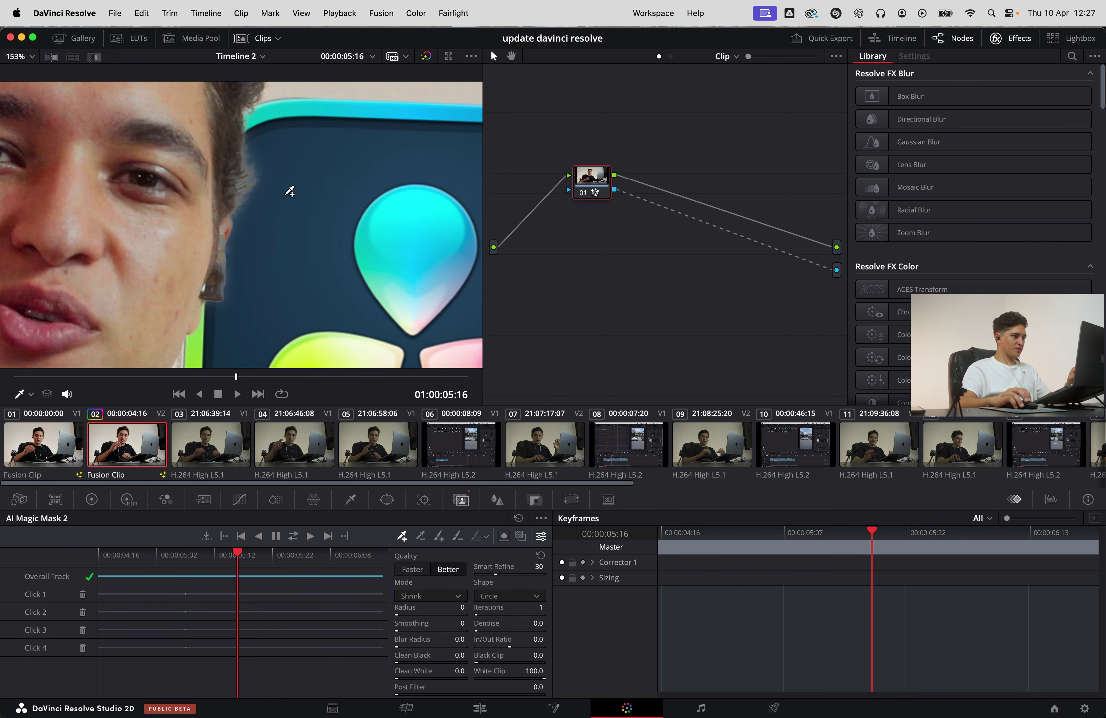
drag(267, 167, 262, 189)
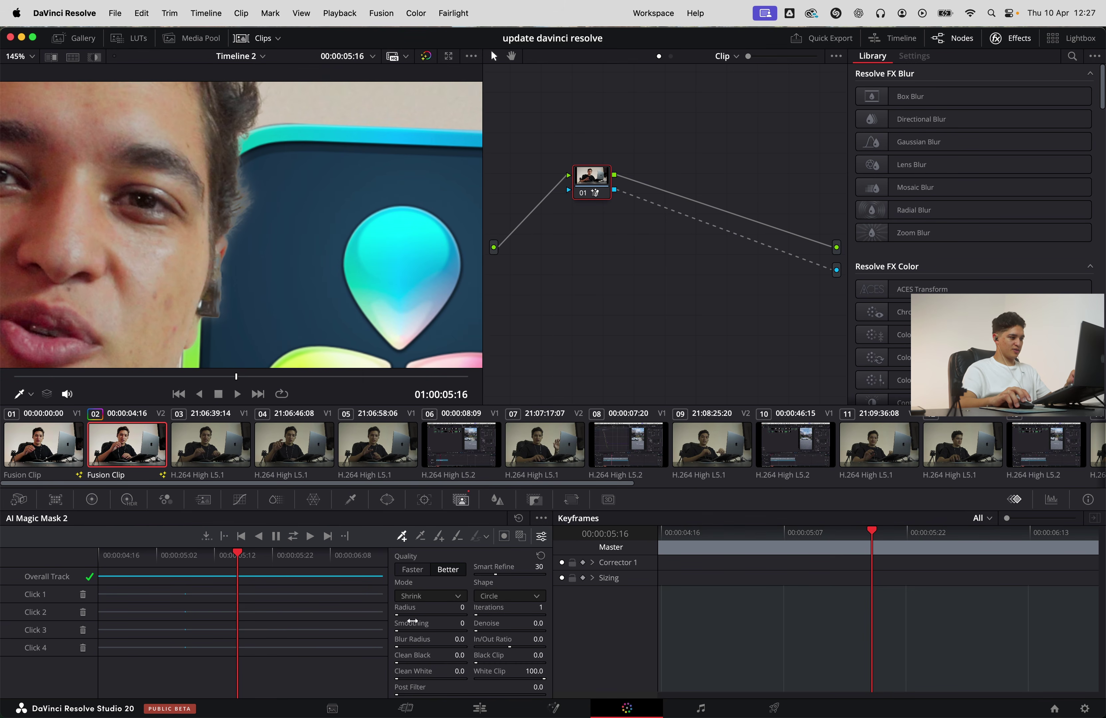
Return to the edit timeline and compare both masks' hair edges by alternately enabling the Video 3 and Video 2 copies of the clip
click(479, 708)
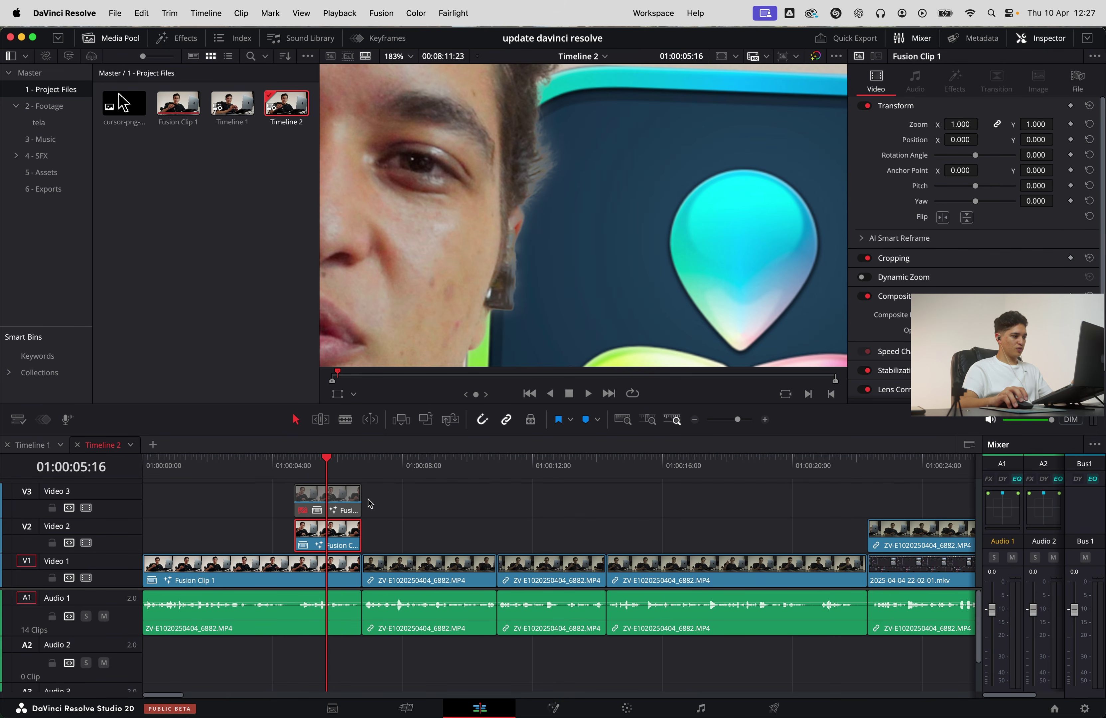
scroll(517, 196, up, 5)
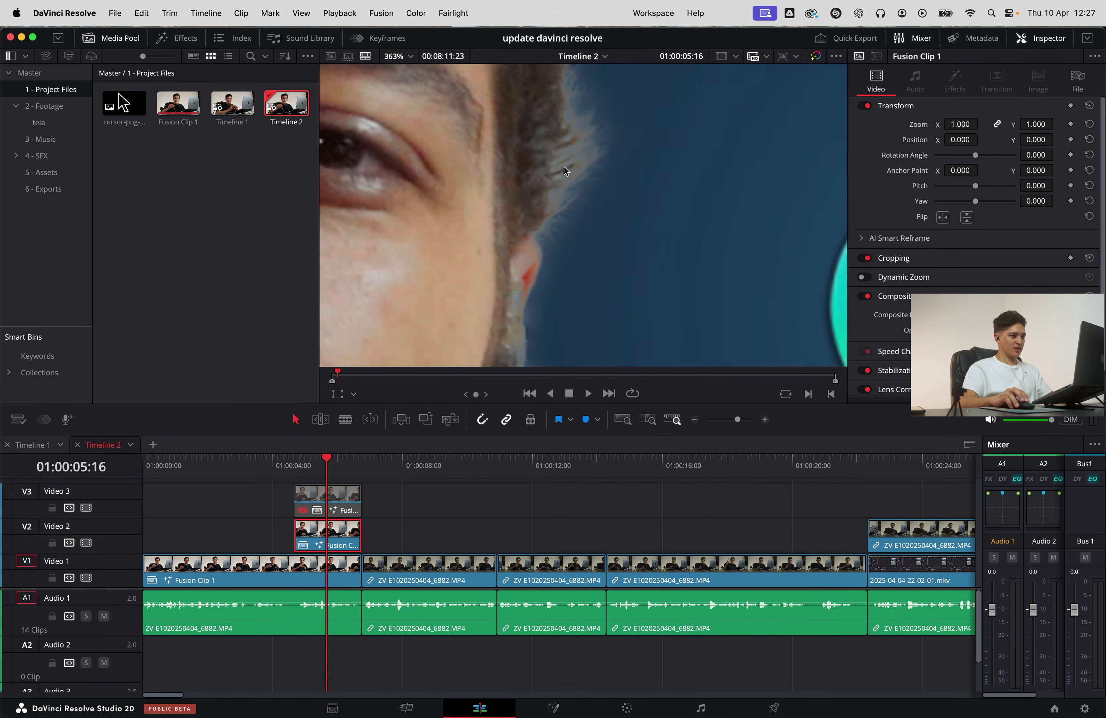
scroll(579, 143, down, 2)
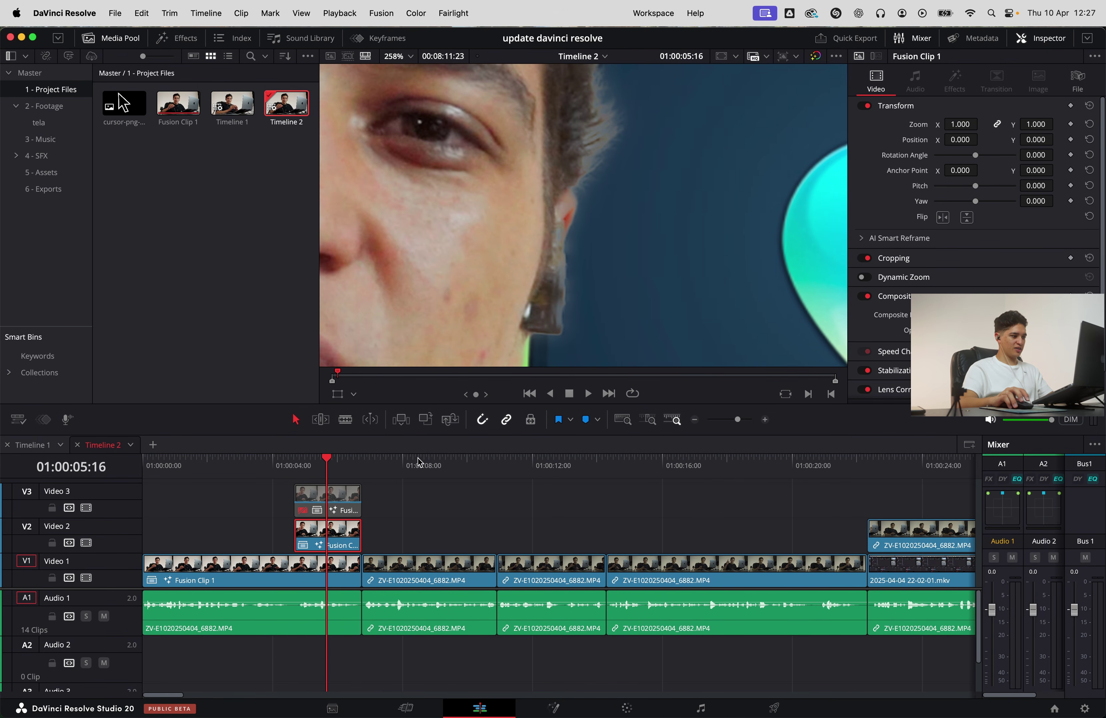
click(334, 498)
drag(334, 498, 339, 536)
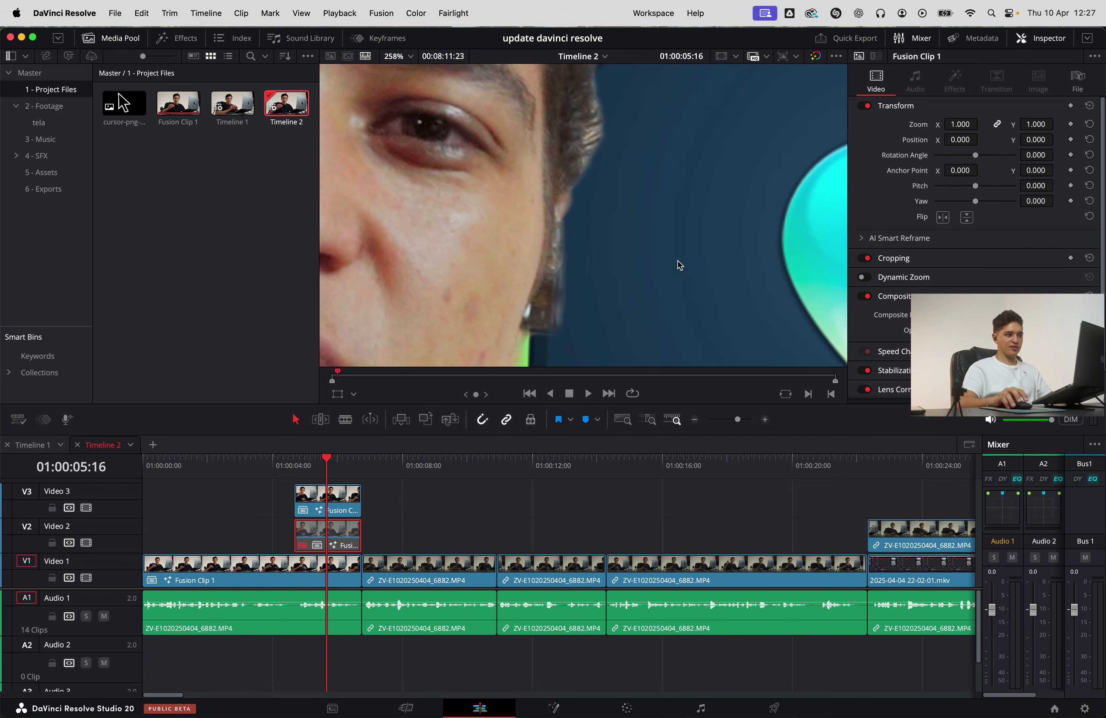
scroll(623, 169, down, 5)
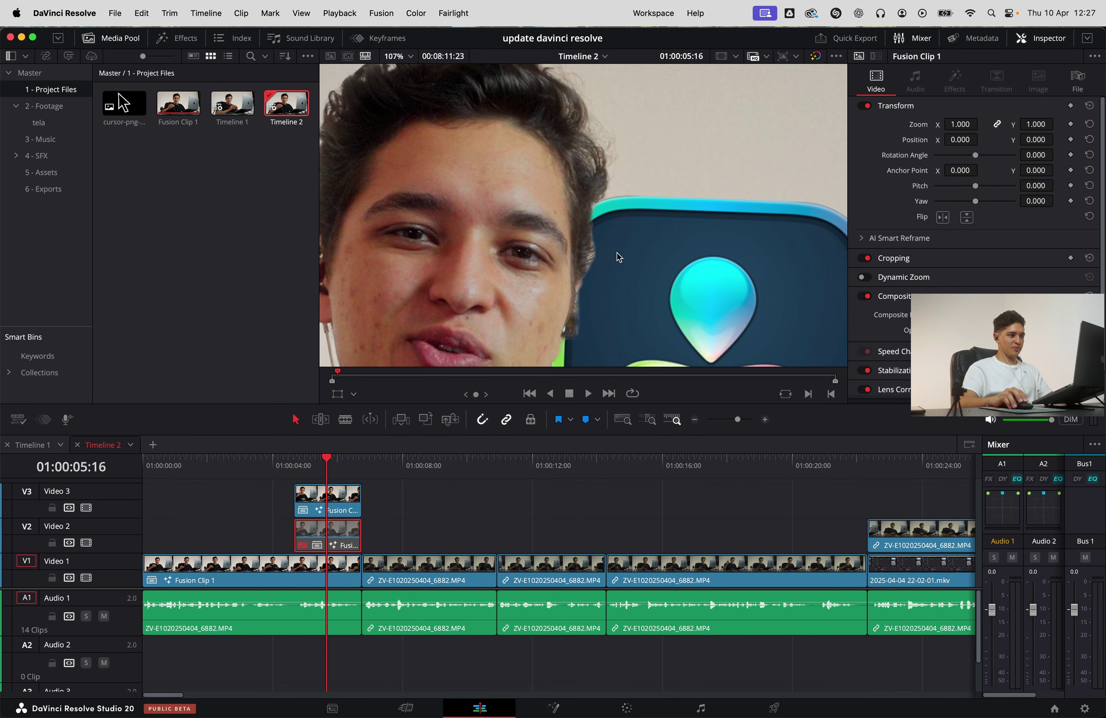
drag(617, 255, 601, 233)
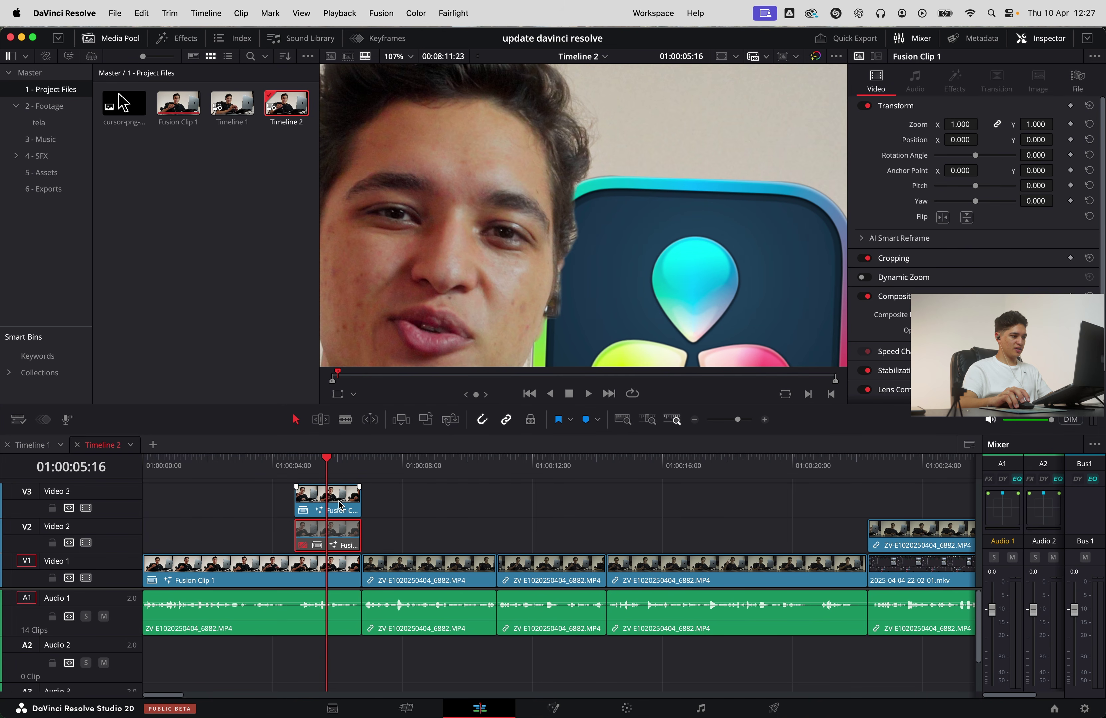
drag(346, 544, 346, 508)
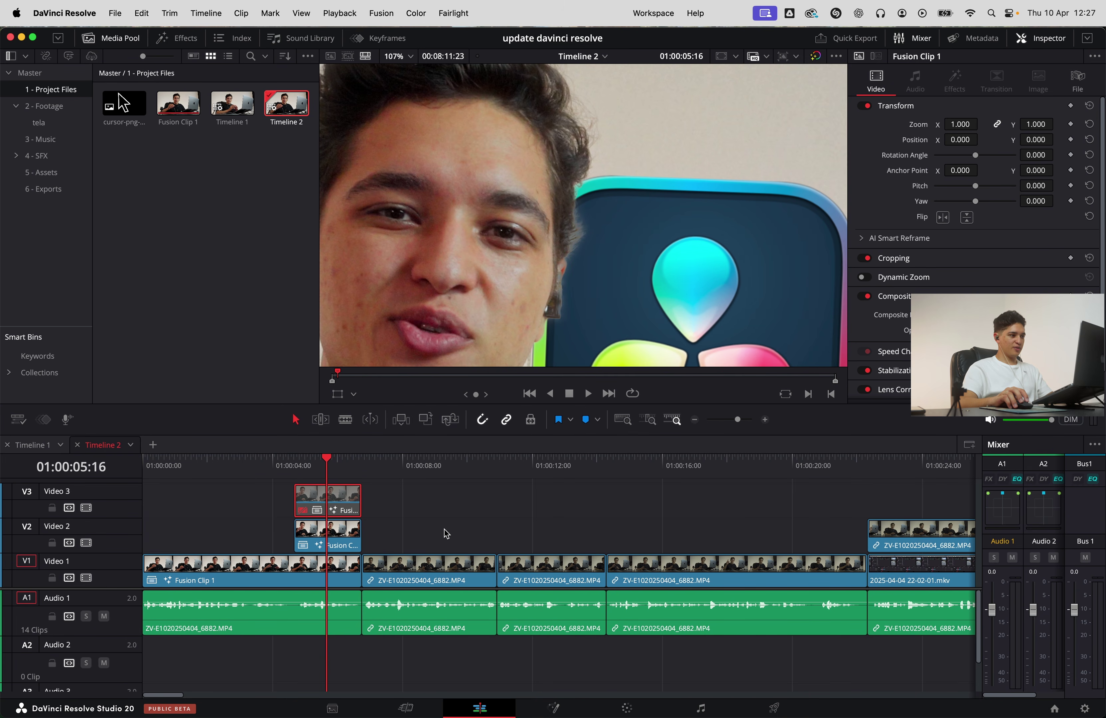
Save the project and move the playhead to the start of the masked clips at 01:00:04:16
key(super+s)
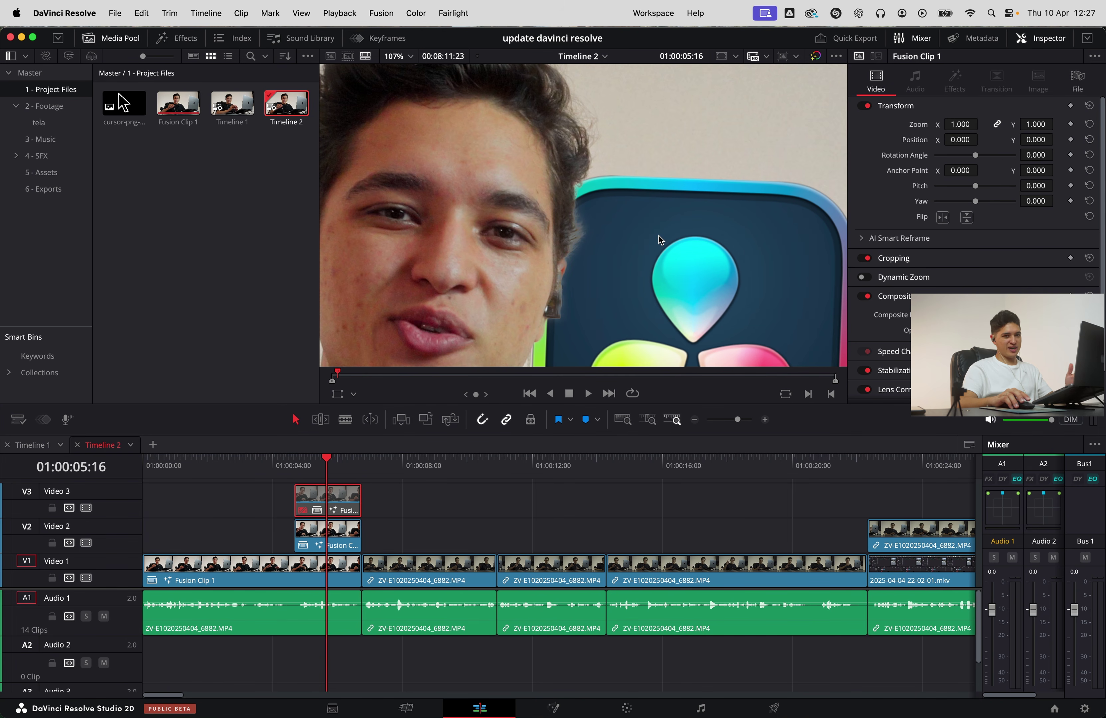
scroll(658, 235, down, 2)
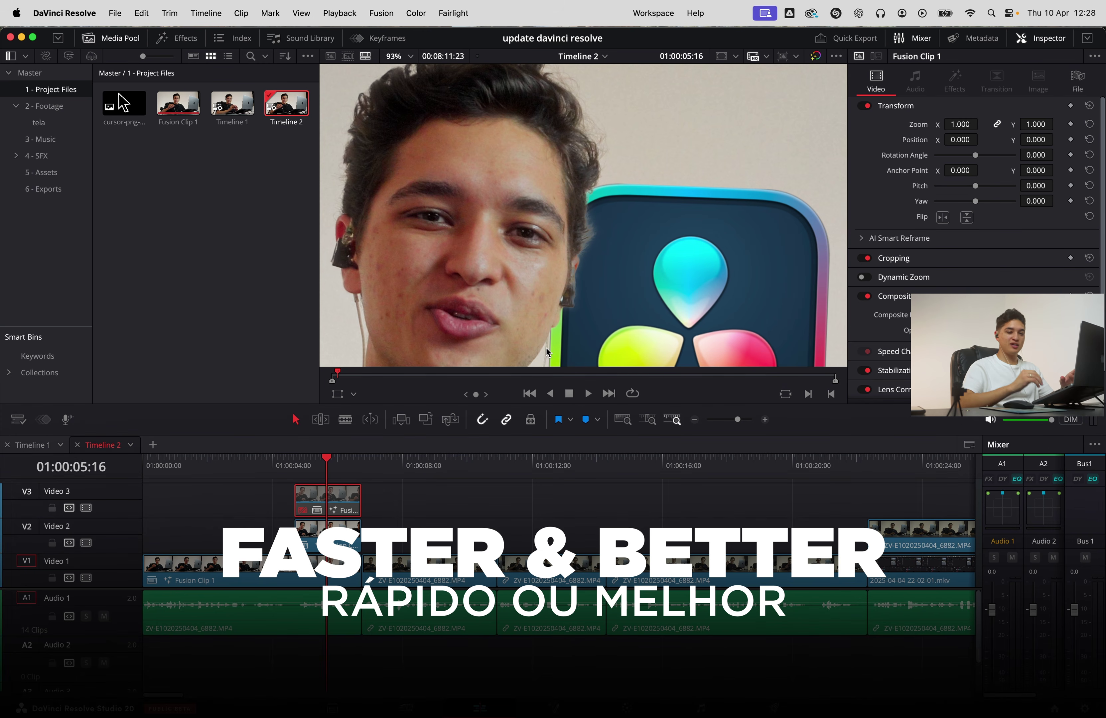
scroll(415, 518, right, 5)
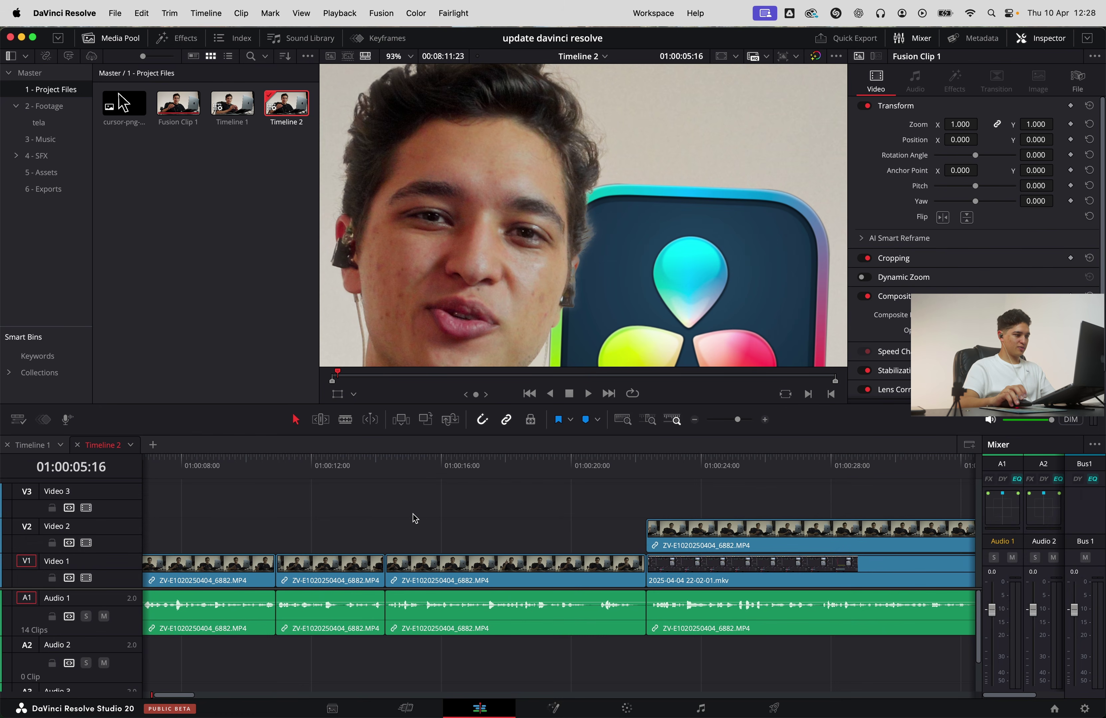
scroll(415, 518, down, 5)
scroll(620, 285, down, 3)
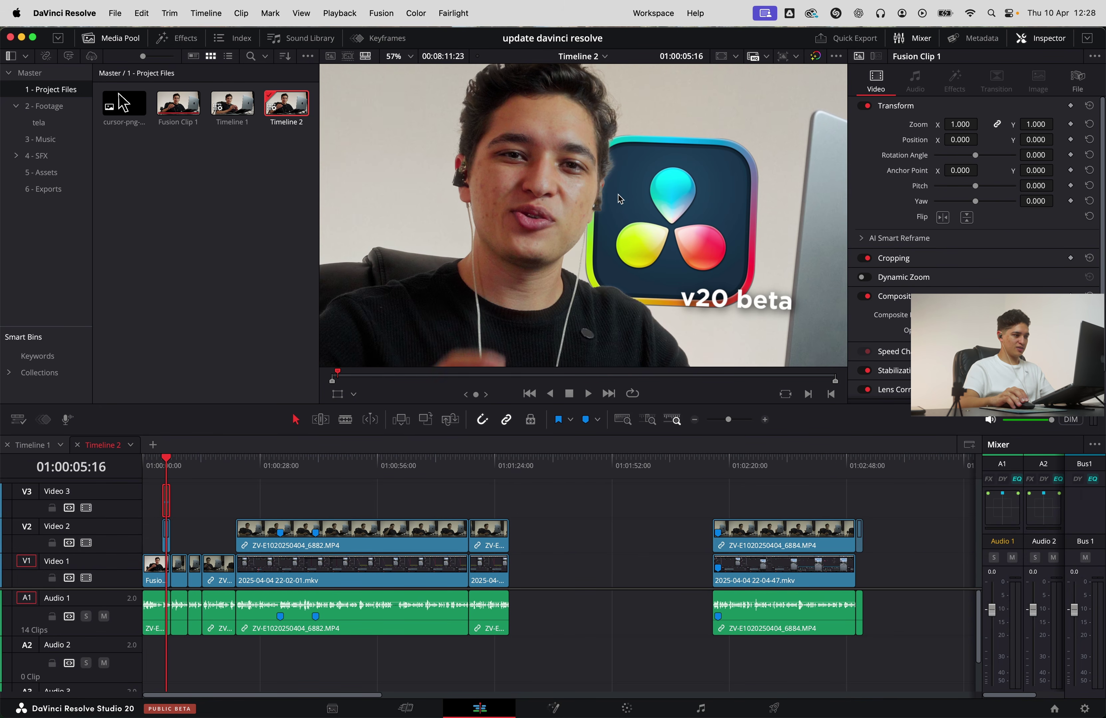
scroll(620, 199, down, 2)
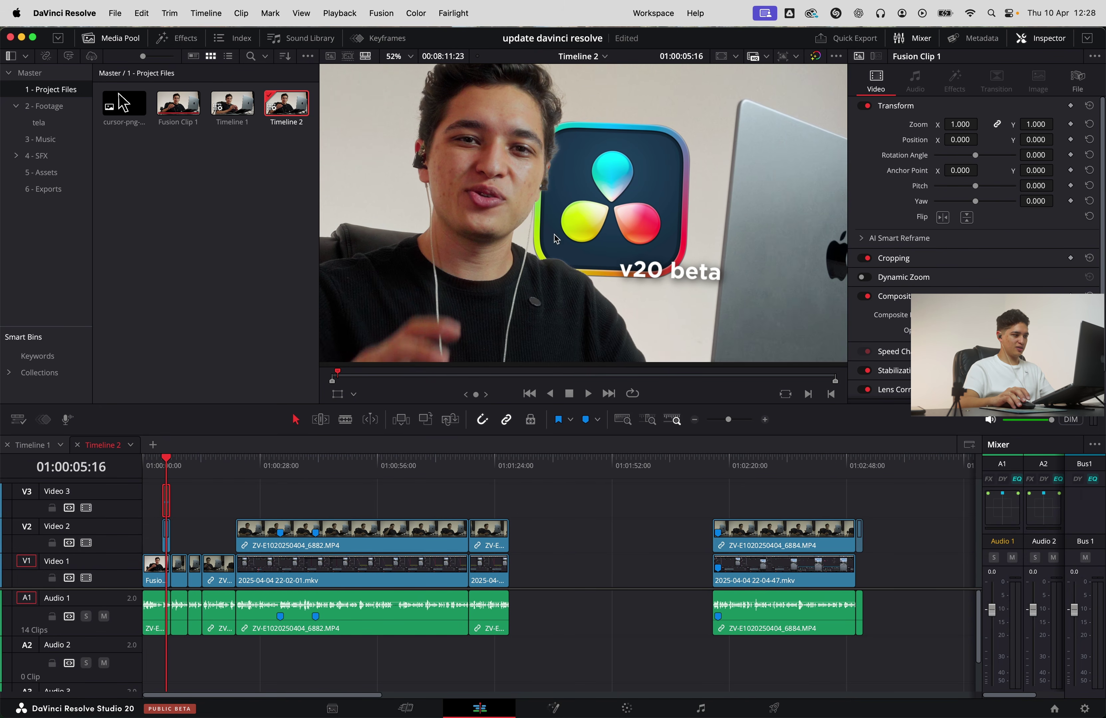
scroll(186, 473, up, 5)
click(338, 469)
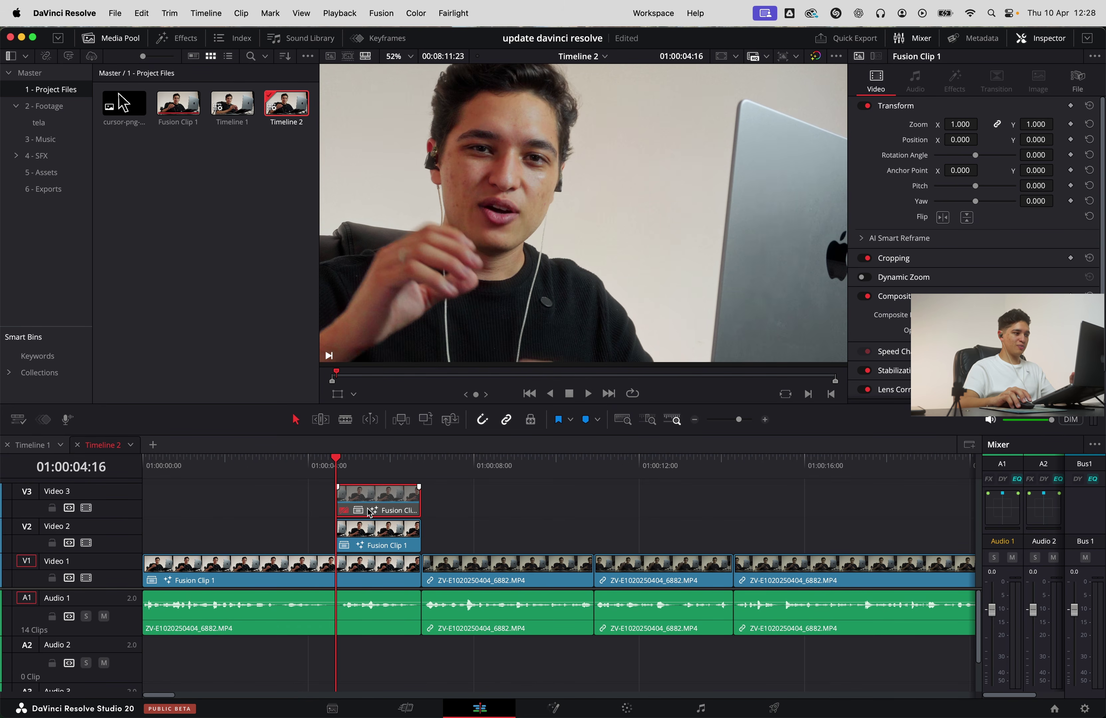
Delete the disabled copy of the masked clip from Video 3, with the playhead at 01:00:05:15
drag(367, 467, 375, 468)
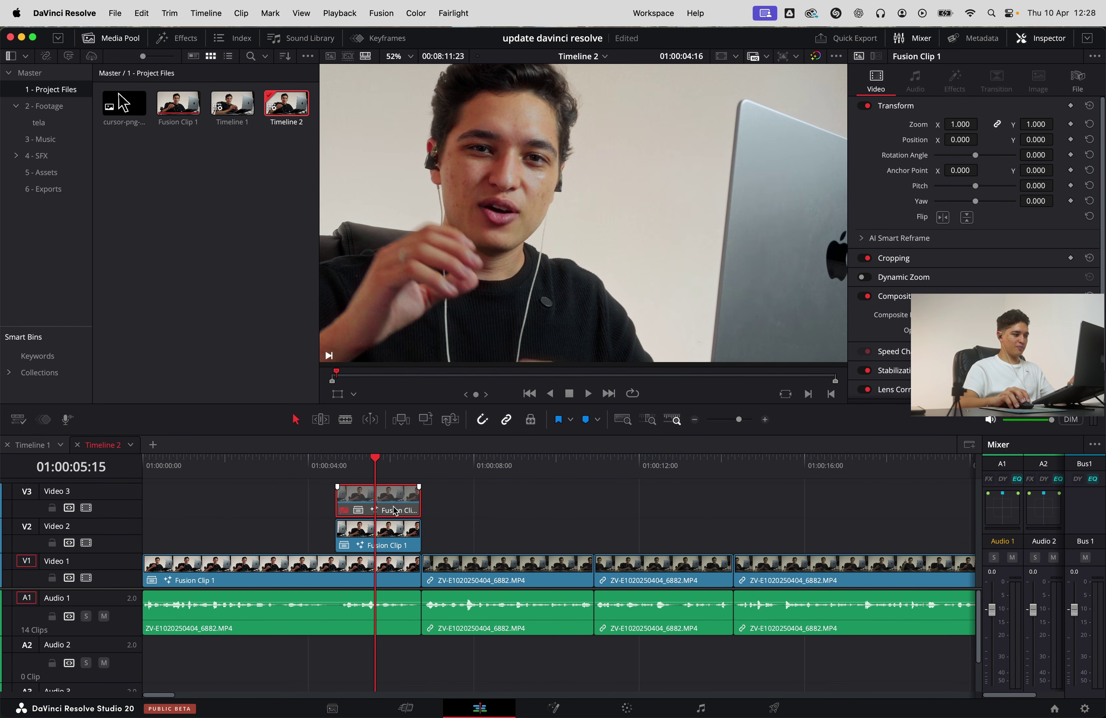
key(Delete)
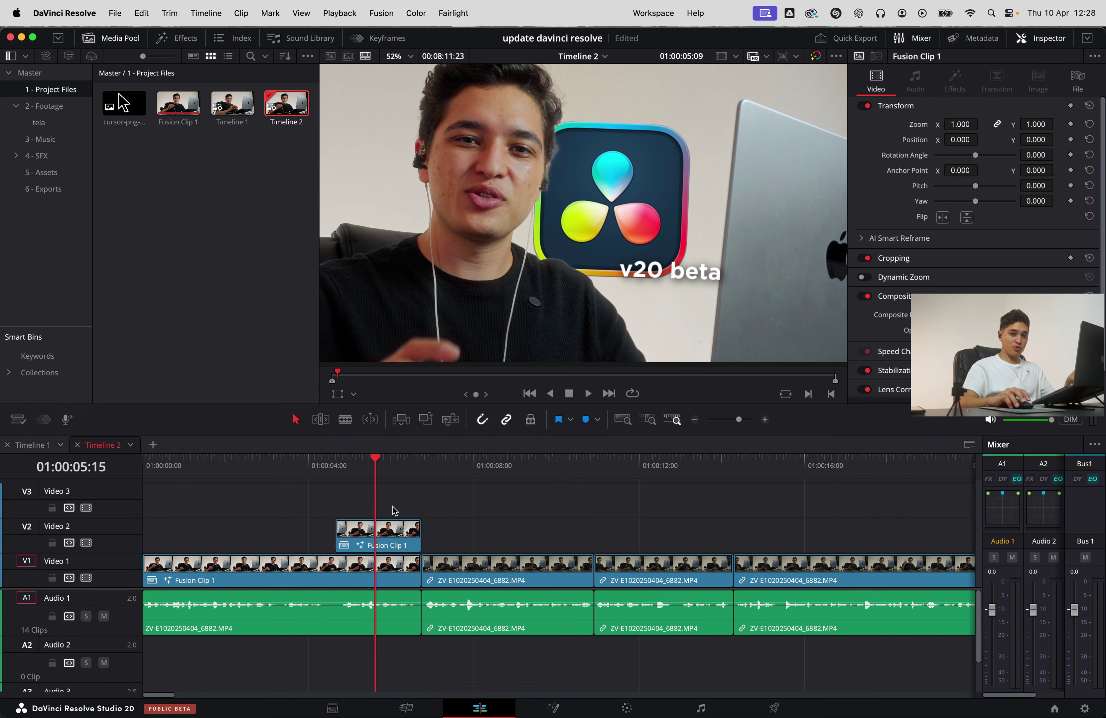
Prepare Render in Place for the masked clip on Video 2 as QuickTime, Apple ProRes codec, type Apple ProRes 4444
click(394, 527)
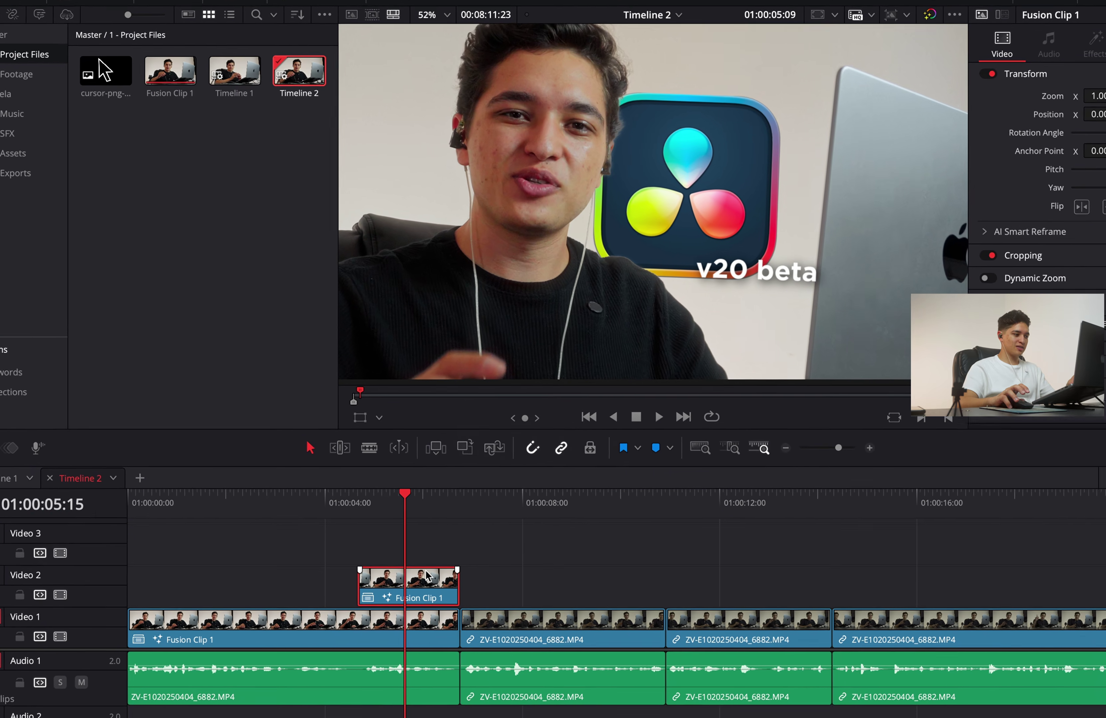
right_click(394, 527)
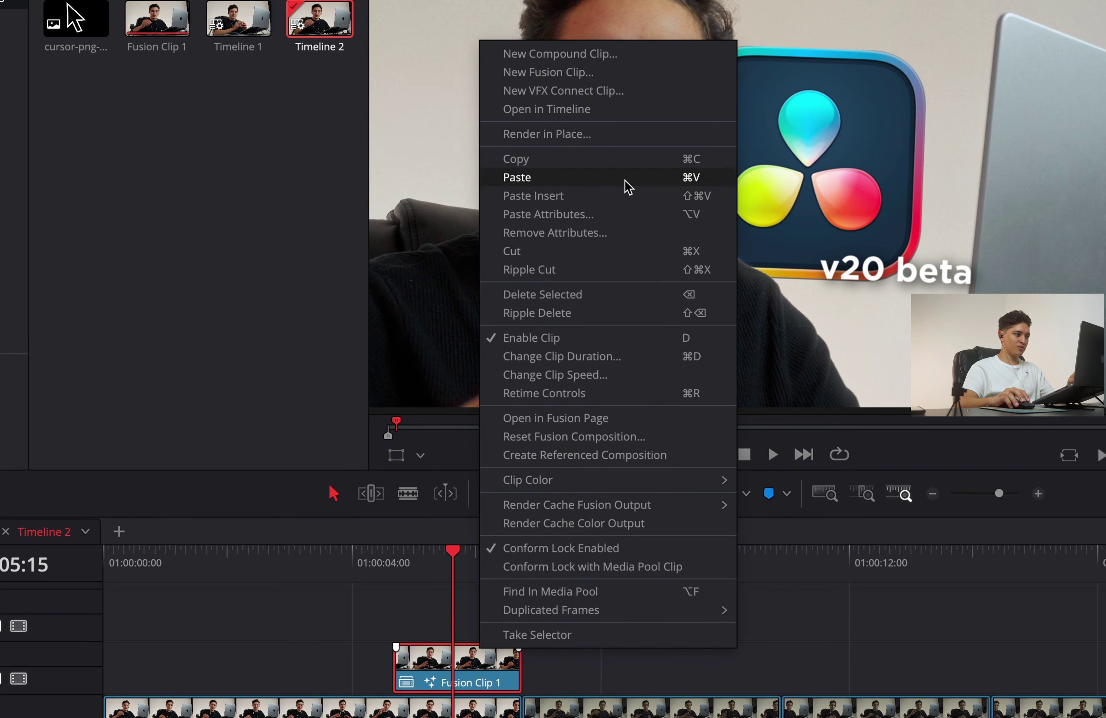
click(593, 136)
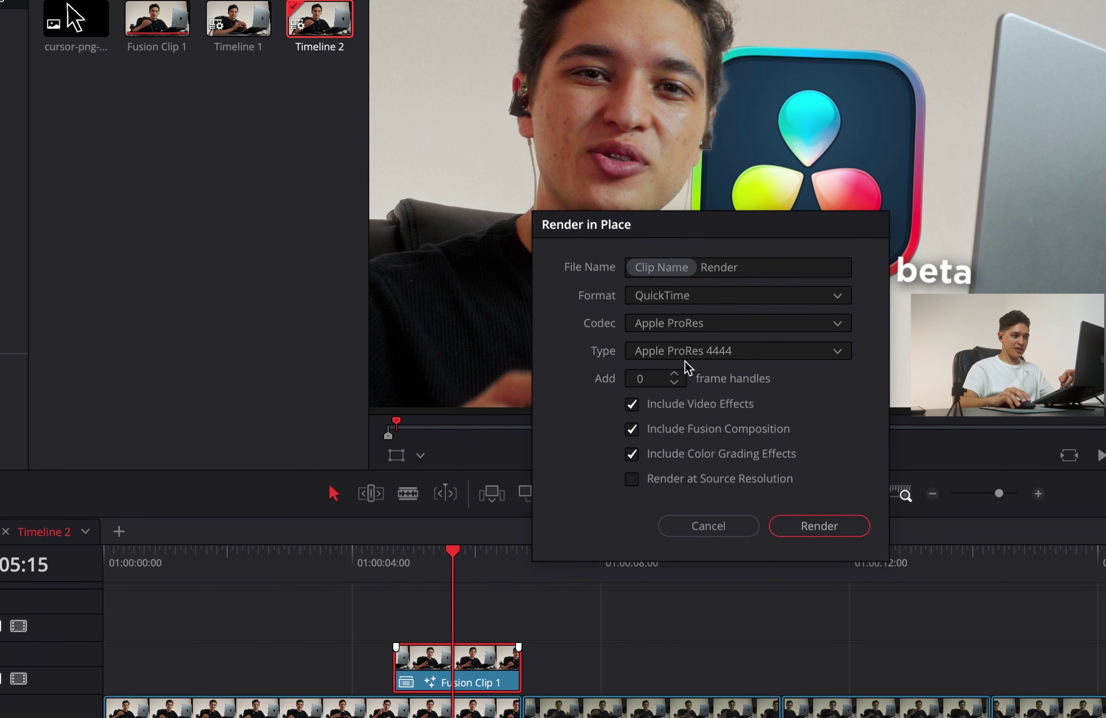
click(694, 353)
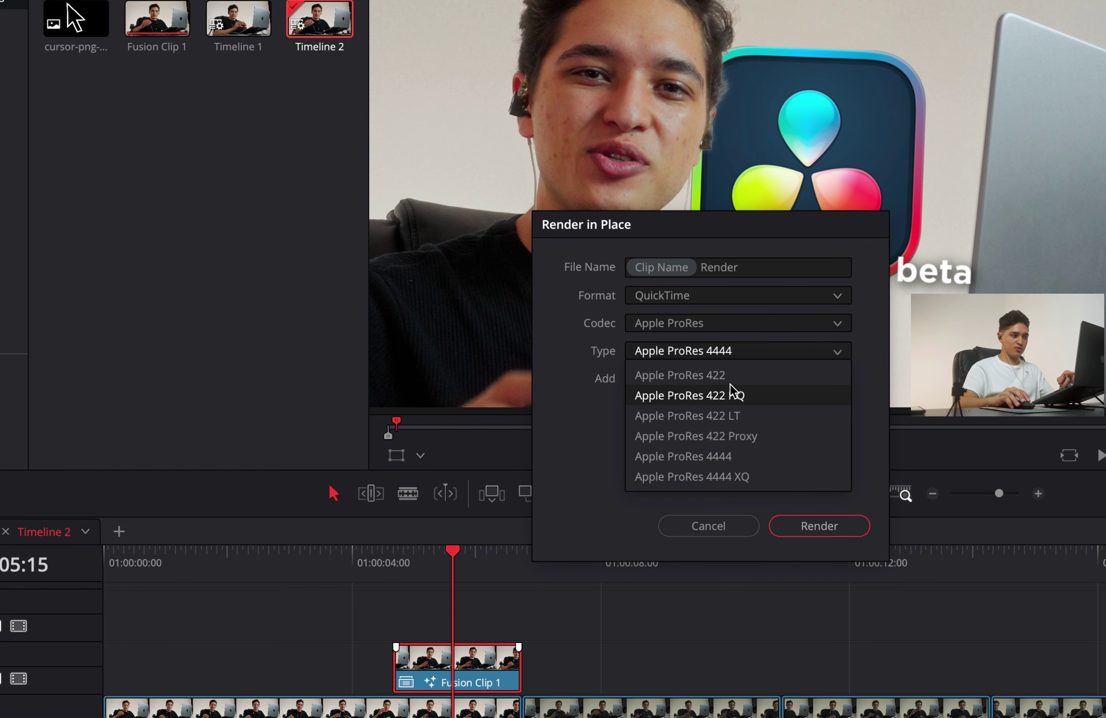
click(878, 376)
click(839, 357)
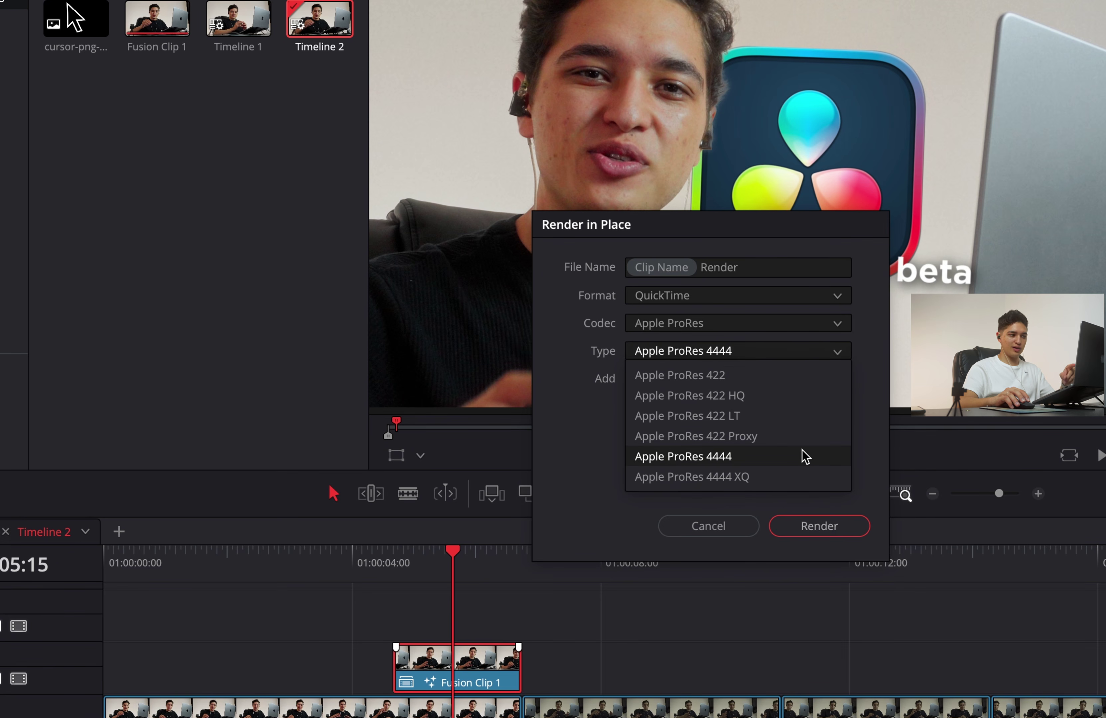
click(805, 457)
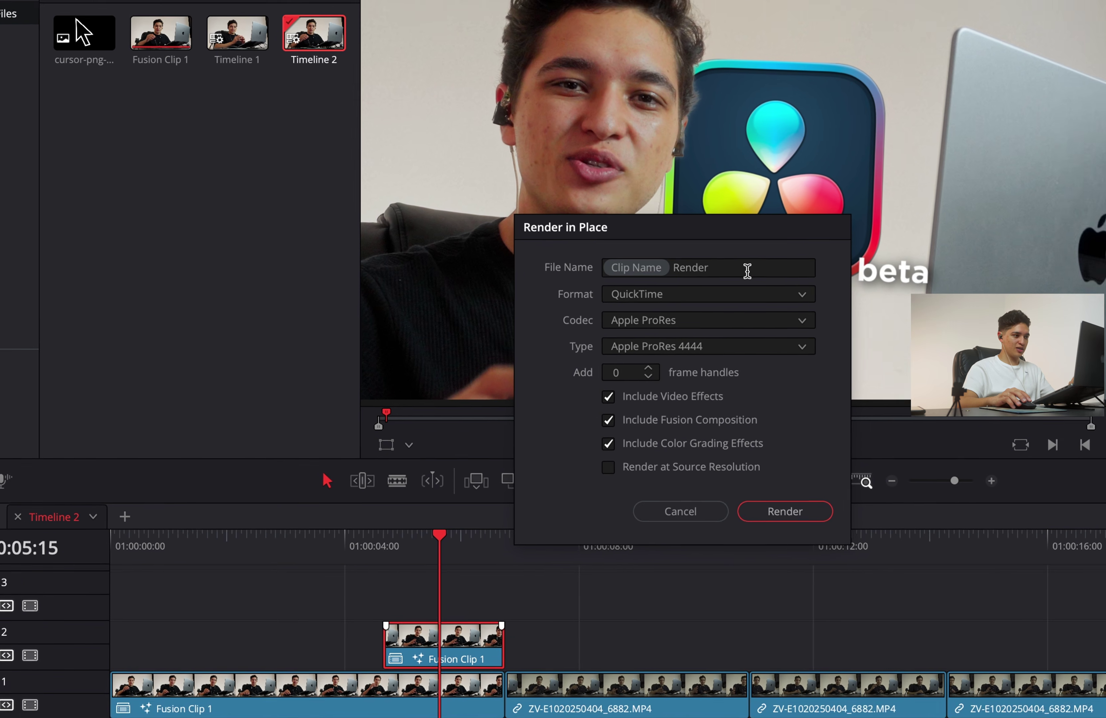
Replace the file name suffix with "Inicio do Vídeo" and render the clip into the 5 - Assets folder
double_click(778, 270)
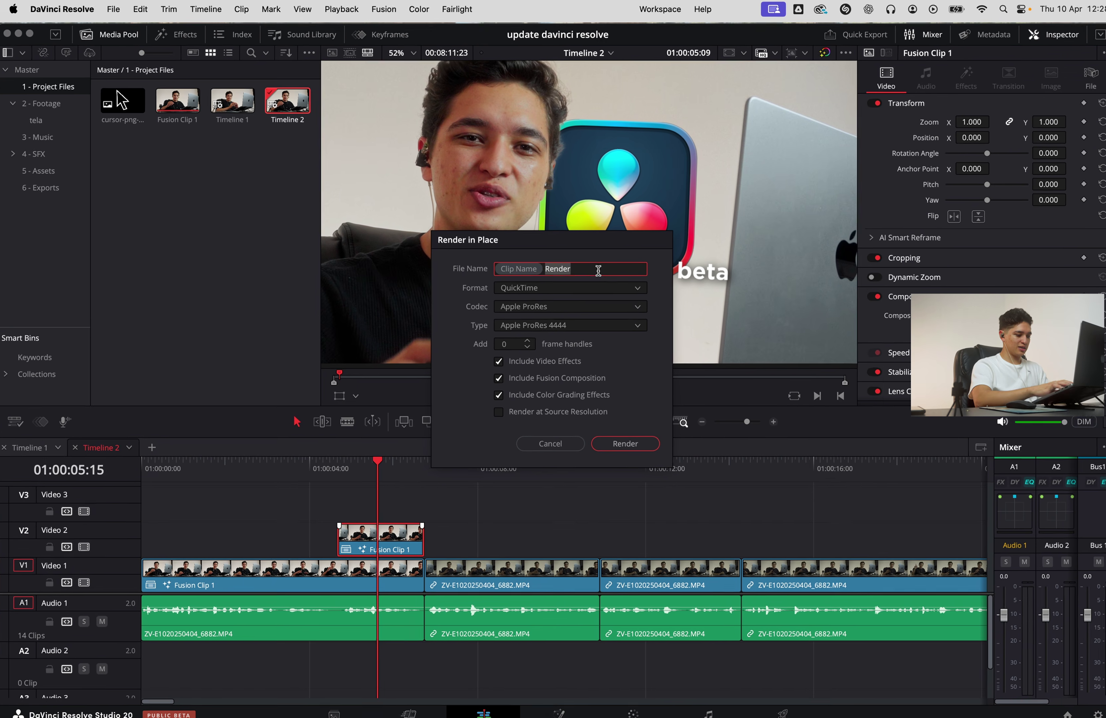
text(Inicio do Vídeo)
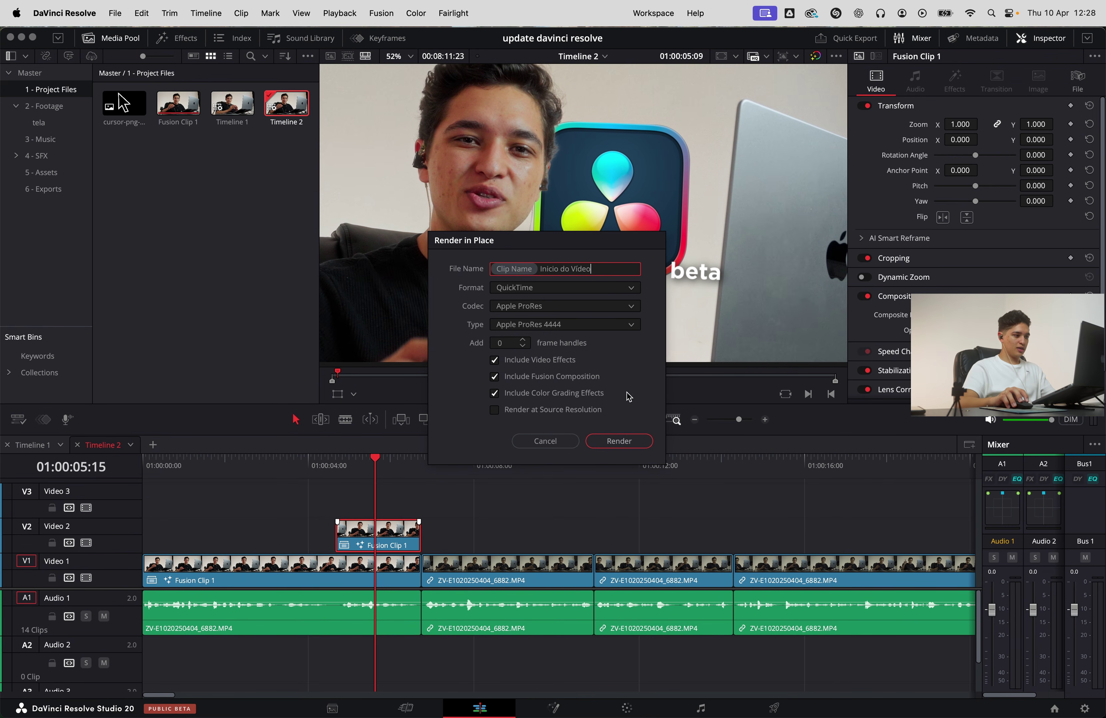
click(642, 440)
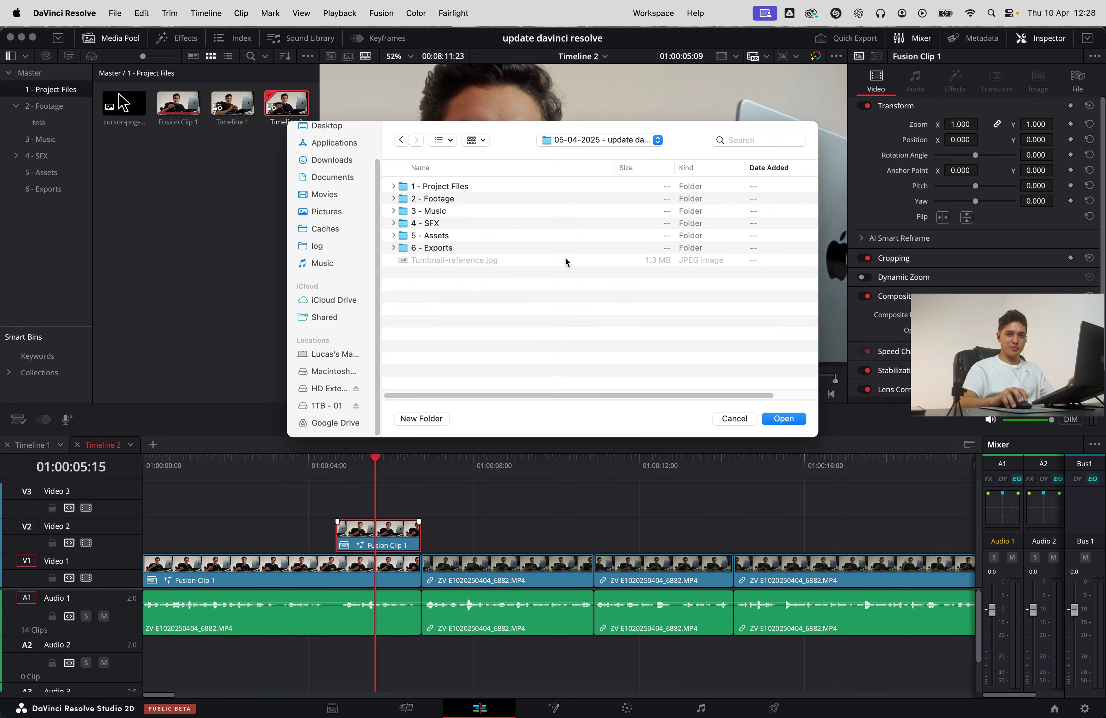
double_click(454, 237)
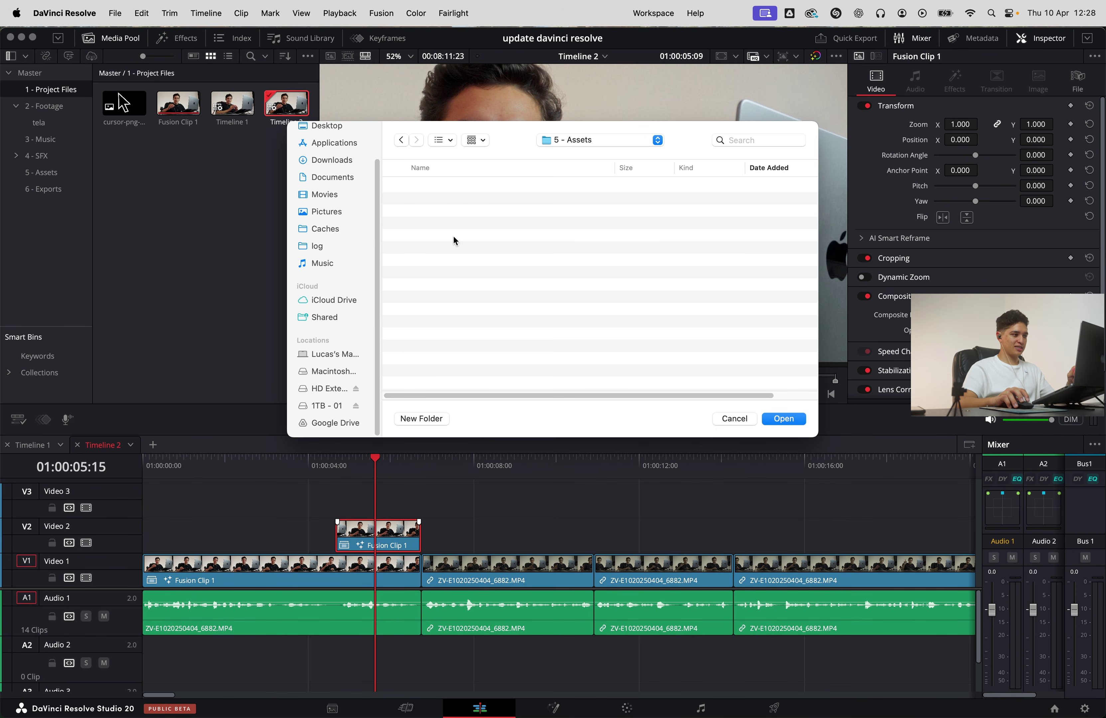
click(784, 418)
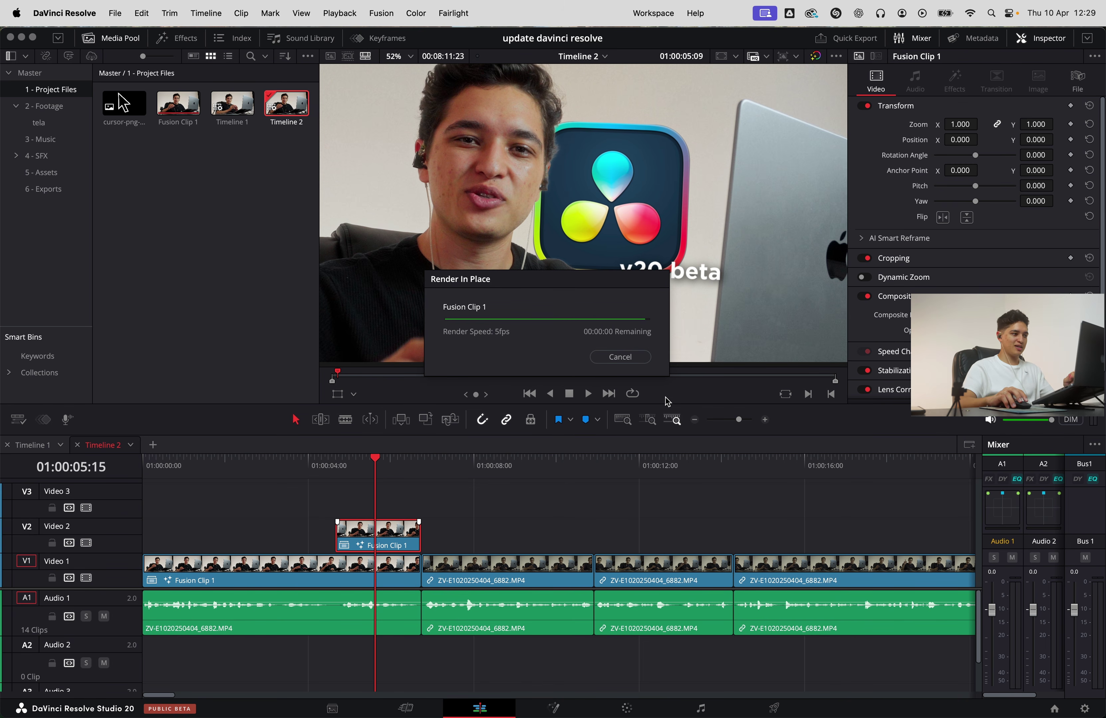
Play the section with the rendered clip to check the logo animation behind the speaker
click(343, 468)
key(space)
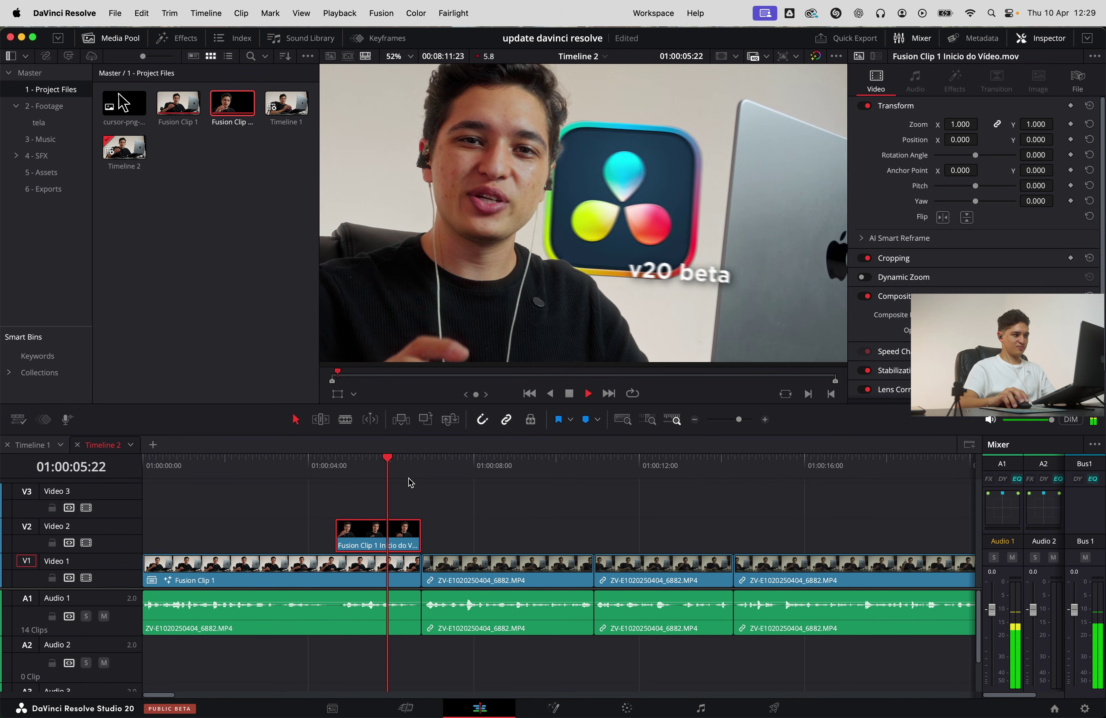
key(space)
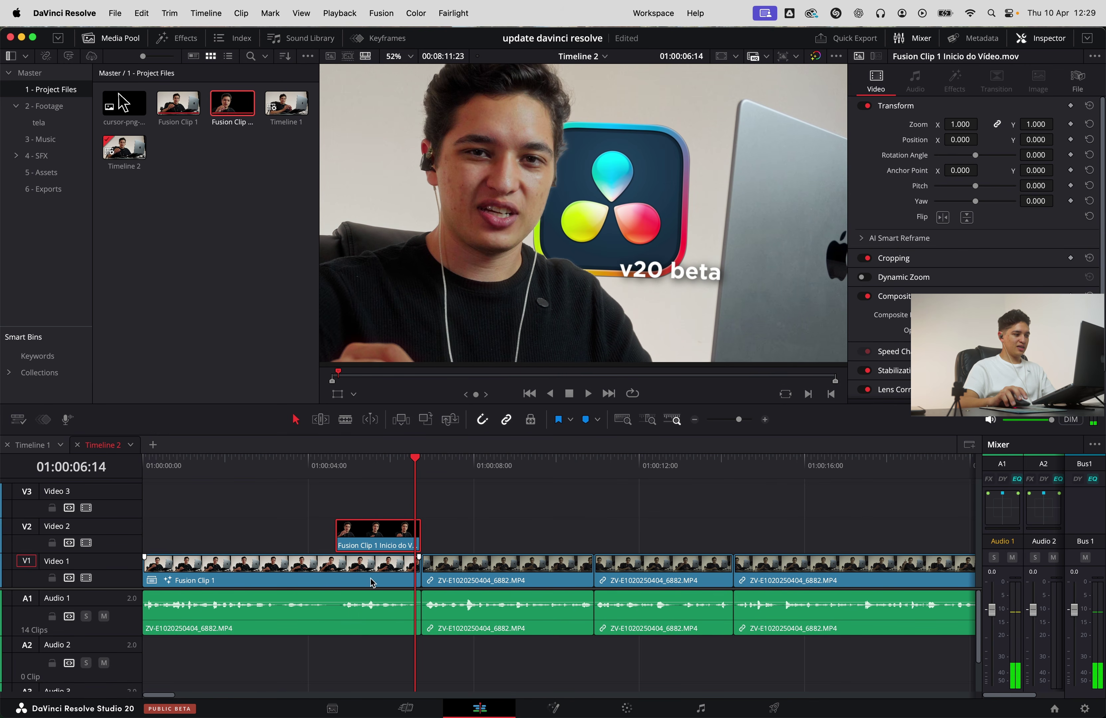
Duplicate the Video 1 Fusion clip segment starting at 01:00:04:16 onto Video 3 and open the copy in Fusion
click(336, 464)
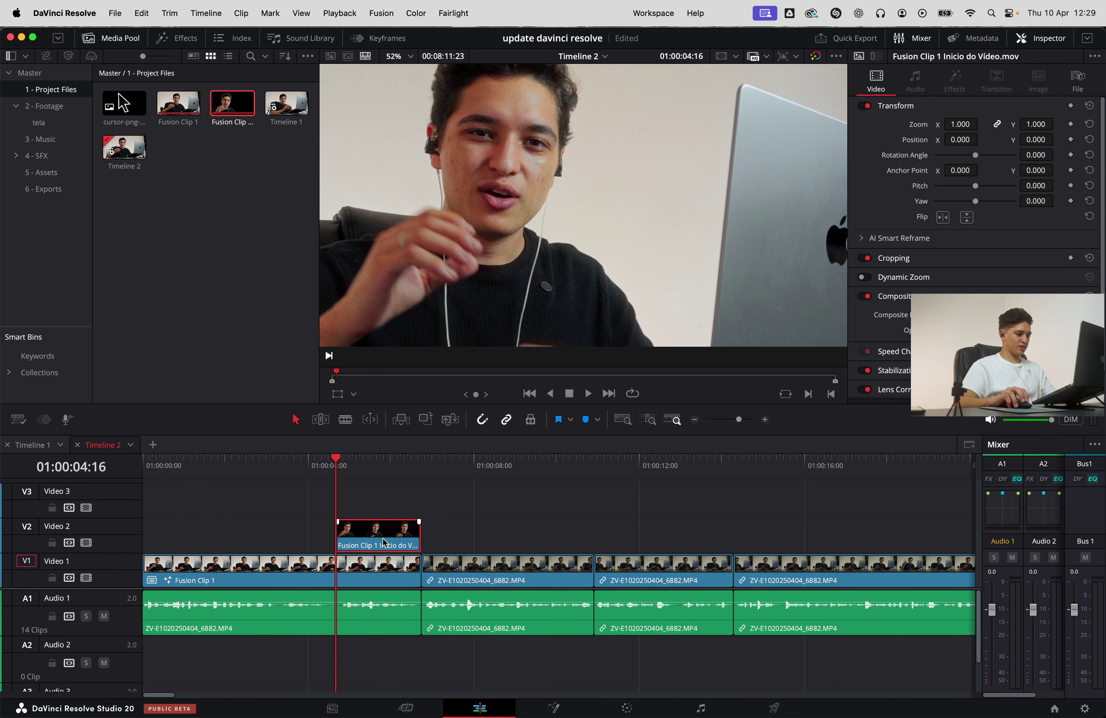
drag(374, 575, 363, 506)
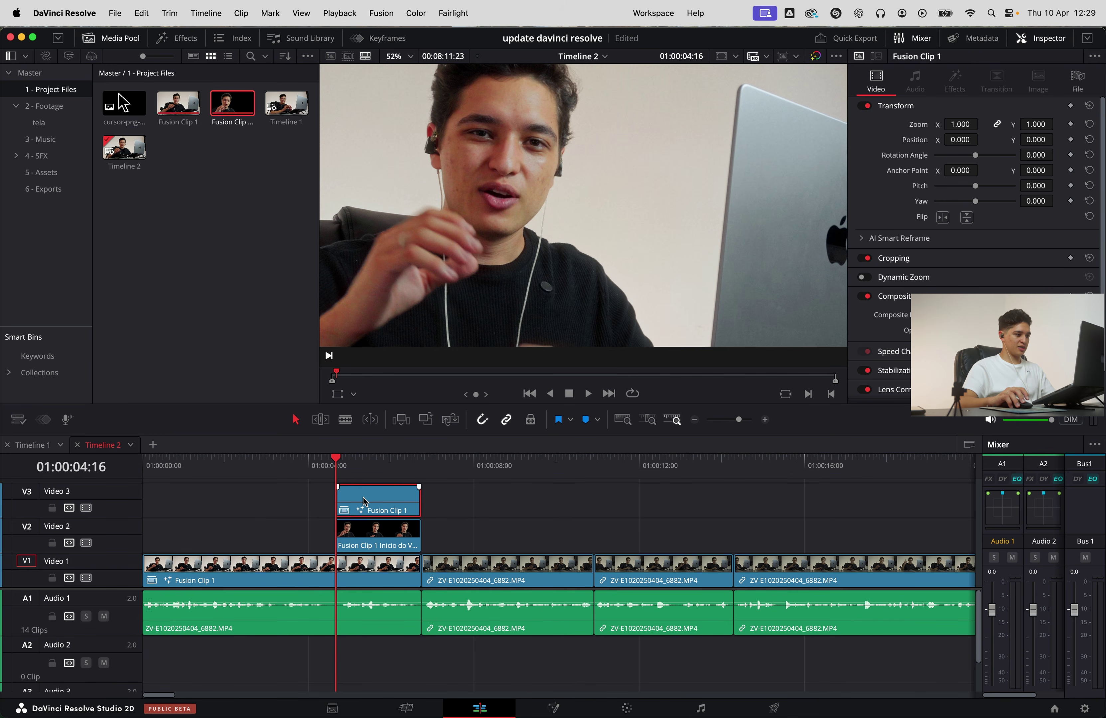
right_click(364, 502)
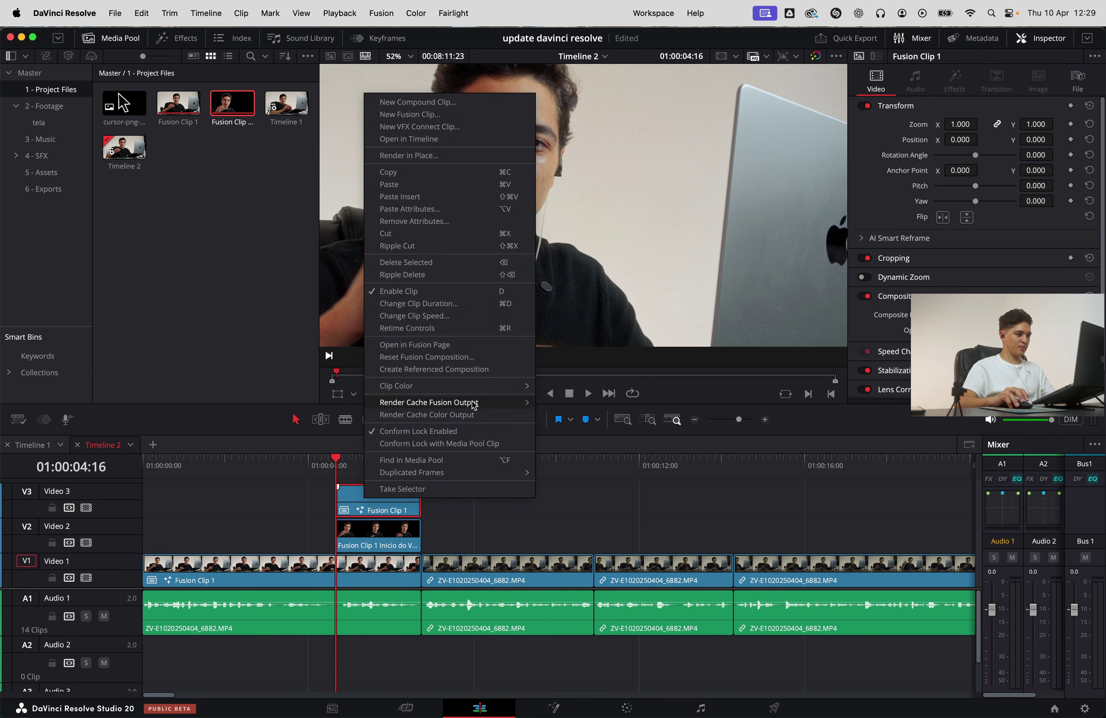
click(460, 349)
Delete the logo, text, merge and Transform1 nodes from the copy's composition, keeping only MediaIn1, Transform2 and MediaOut1
drag(233, 586, 250, 624)
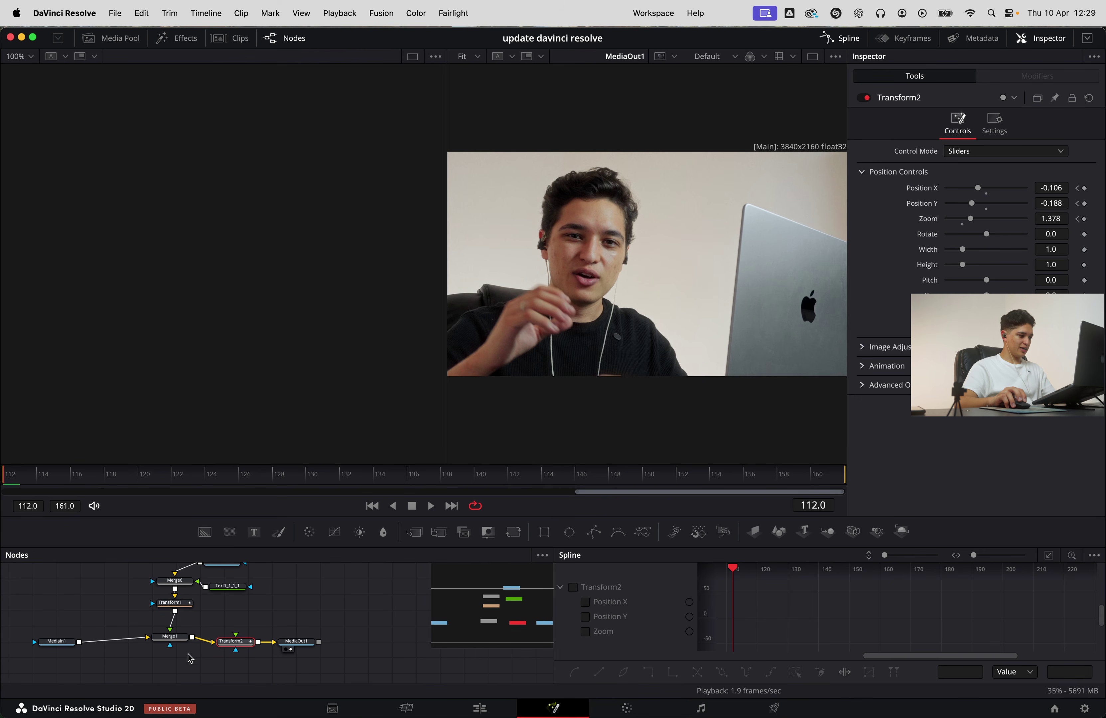
drag(191, 658, 150, 576)
scroll(211, 586, up, 2)
key(Delete)
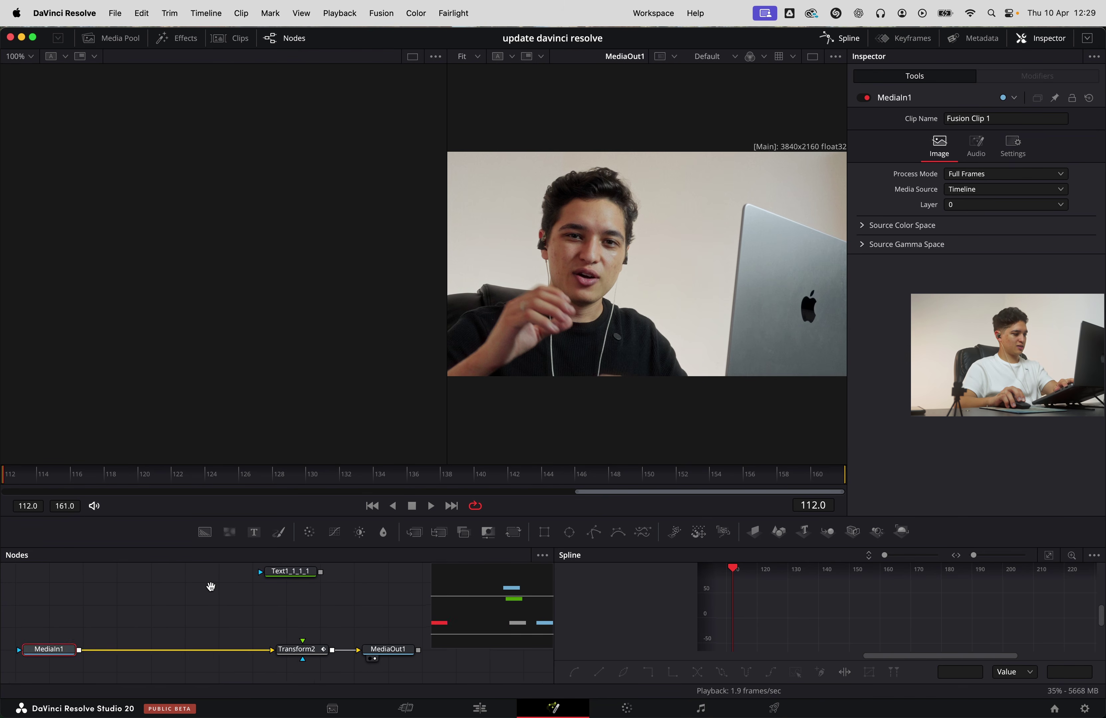
click(257, 580)
scroll(258, 606, down, 3)
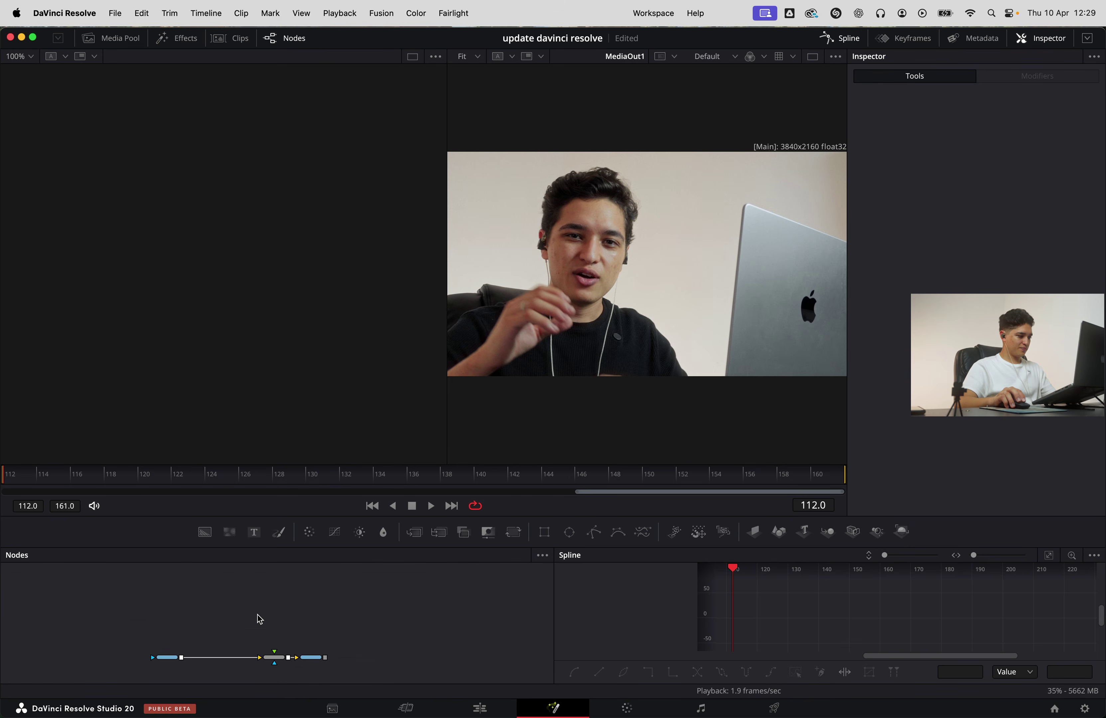
scroll(259, 618, up, 2)
Merge a fully transparent Background node after Transform2 and swap the Merge1 inputs so Transform2 becomes the foreground
drag(286, 625, 298, 582)
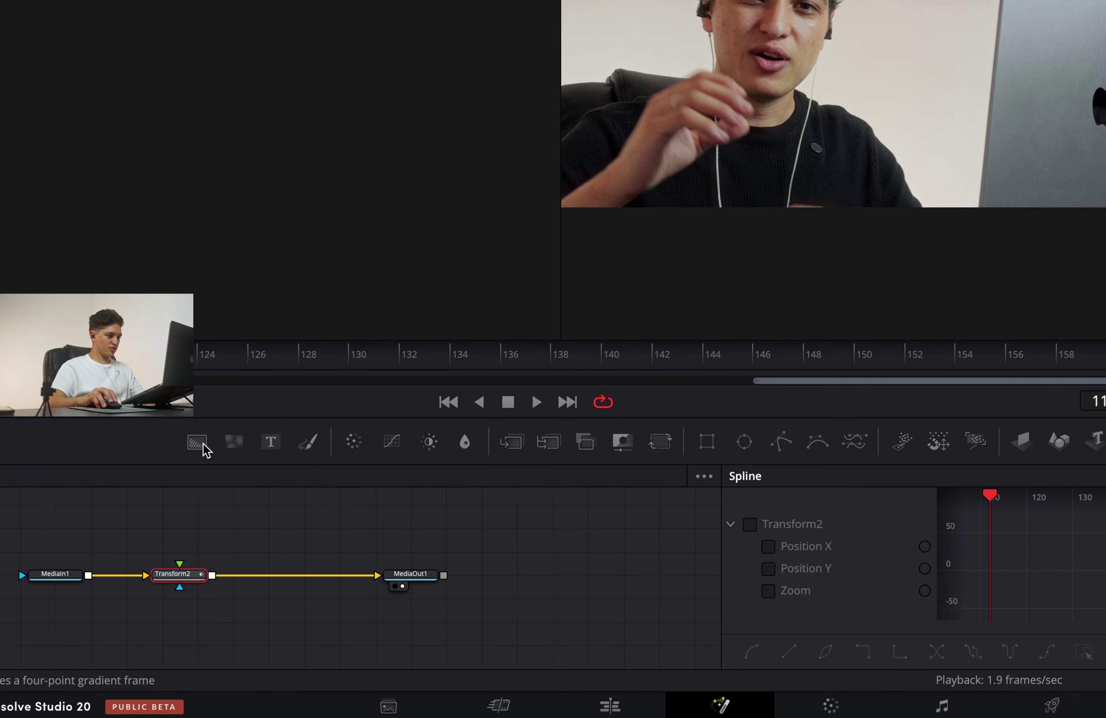
click(205, 450)
drag(77, 619, 115, 648)
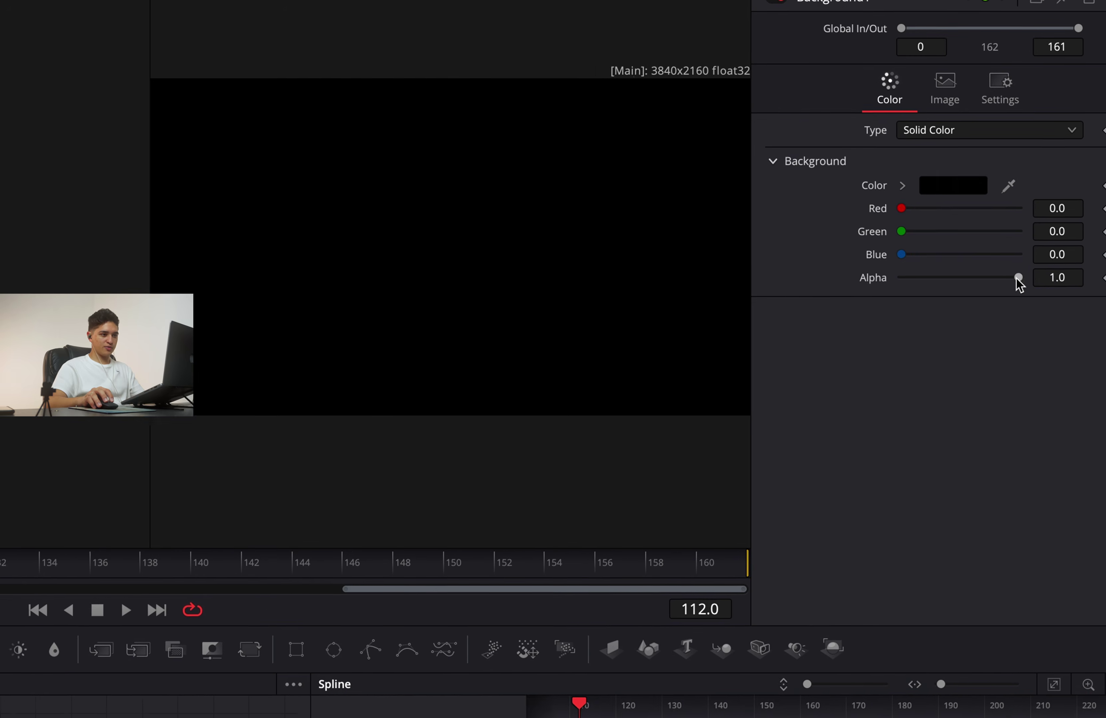
drag(1017, 277, 605, 298)
click(182, 689)
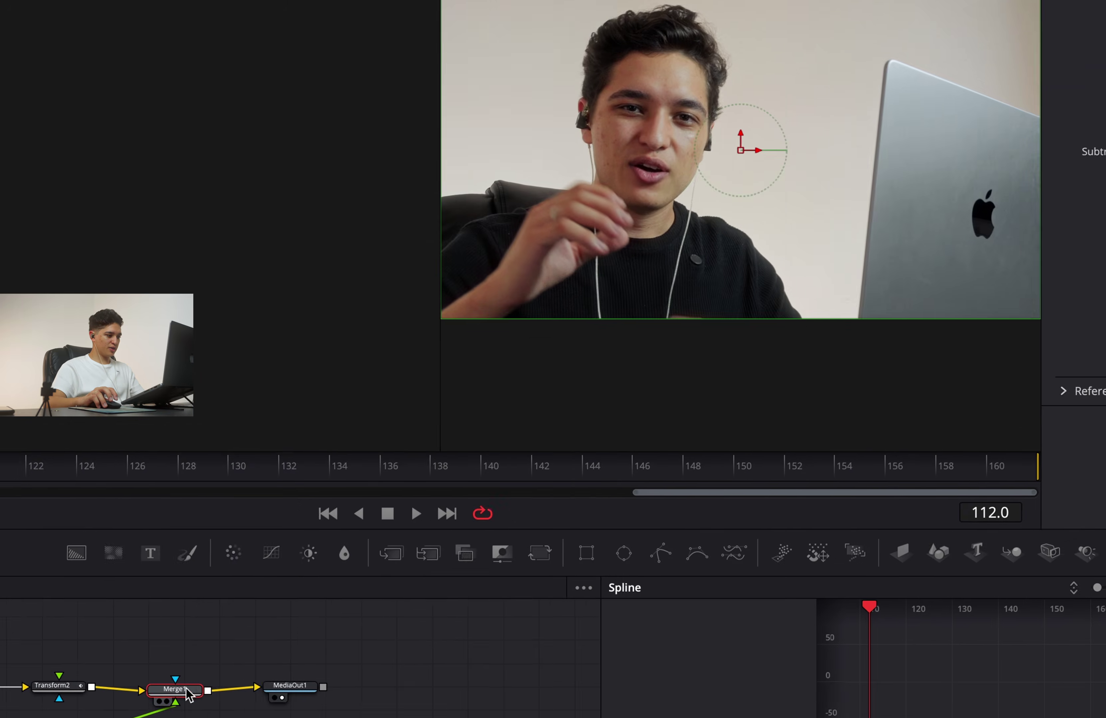
key(ctrl+t)
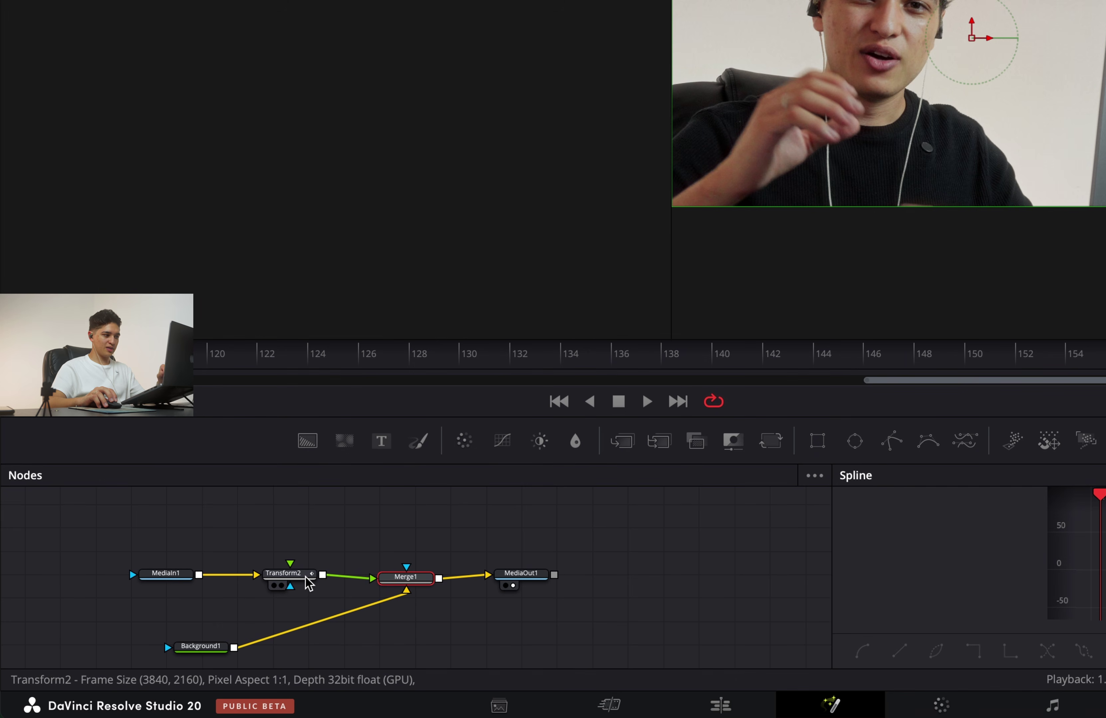
Add a Polygon mask to Merge1 and invert it
drag(425, 579, 422, 576)
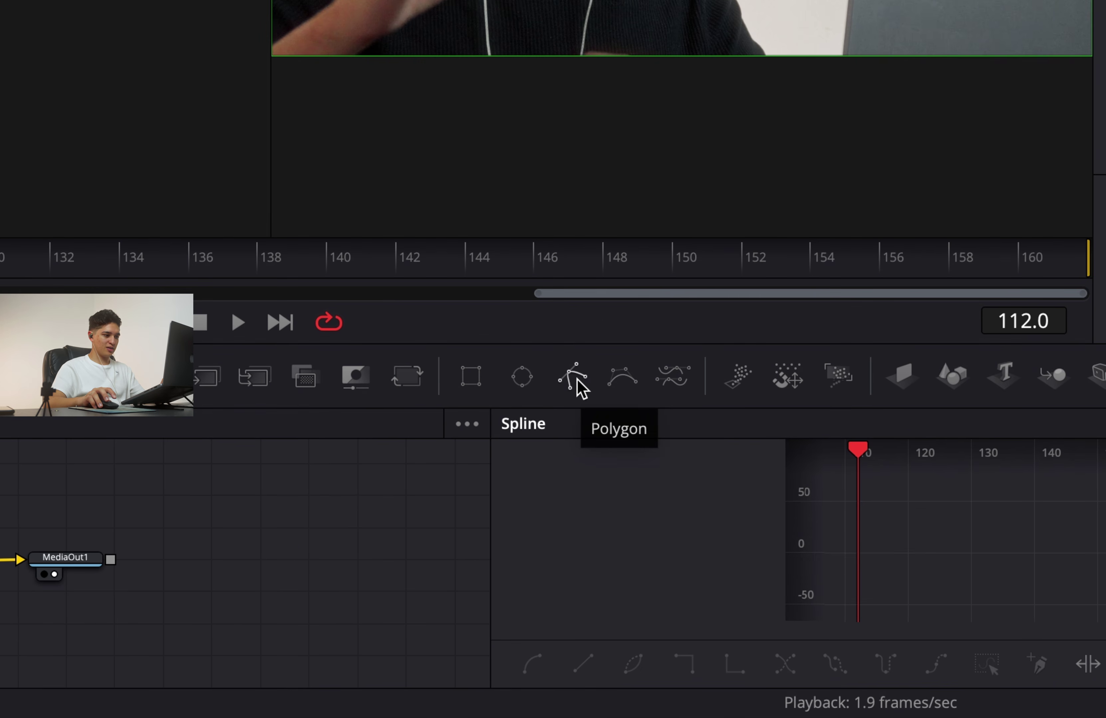
click(578, 380)
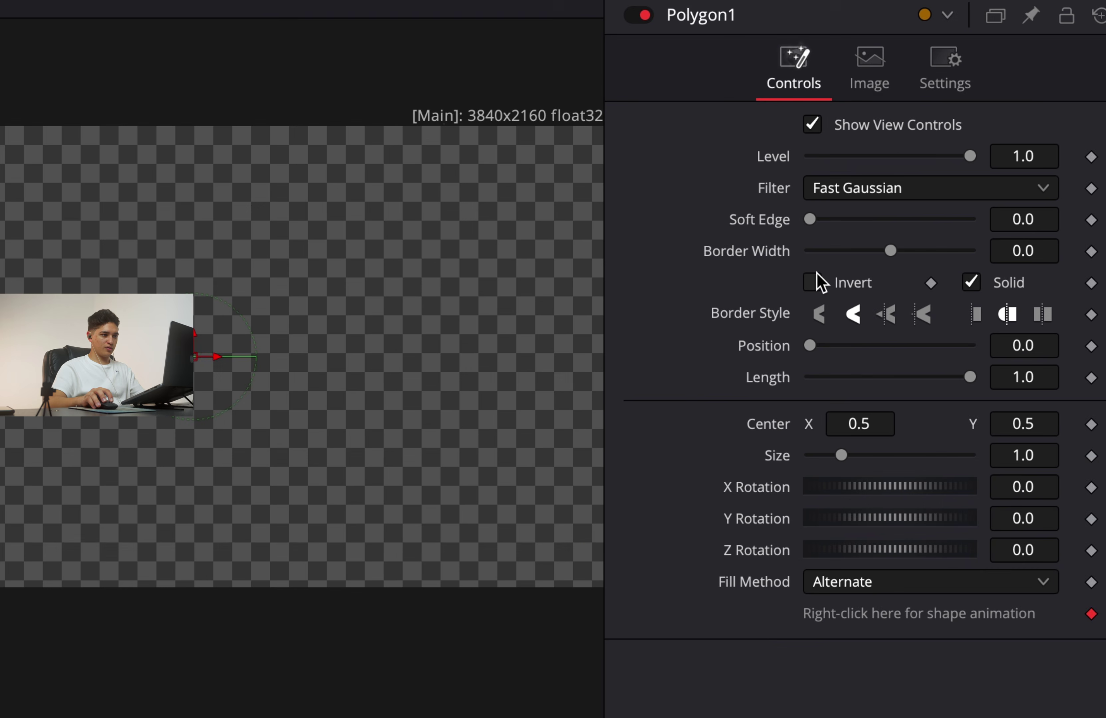
click(812, 283)
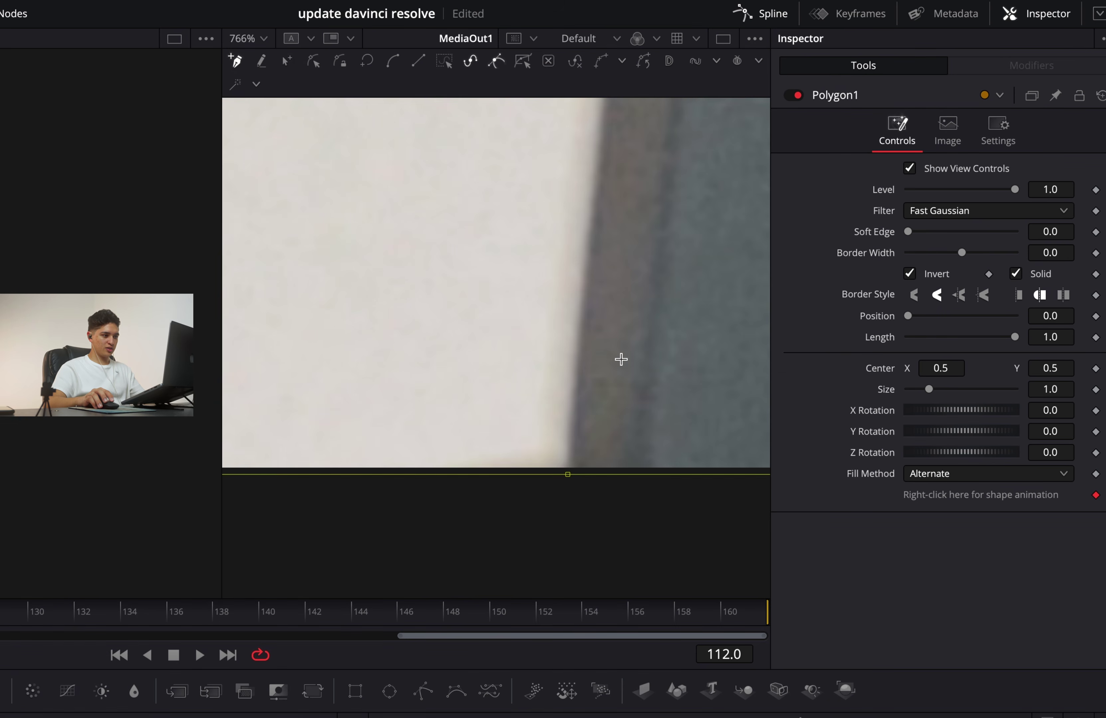
Trace the polygon up the laptop lid's side, around its rounded corner and out to the frame's edge
drag(622, 358, 419, 321)
click(421, 323)
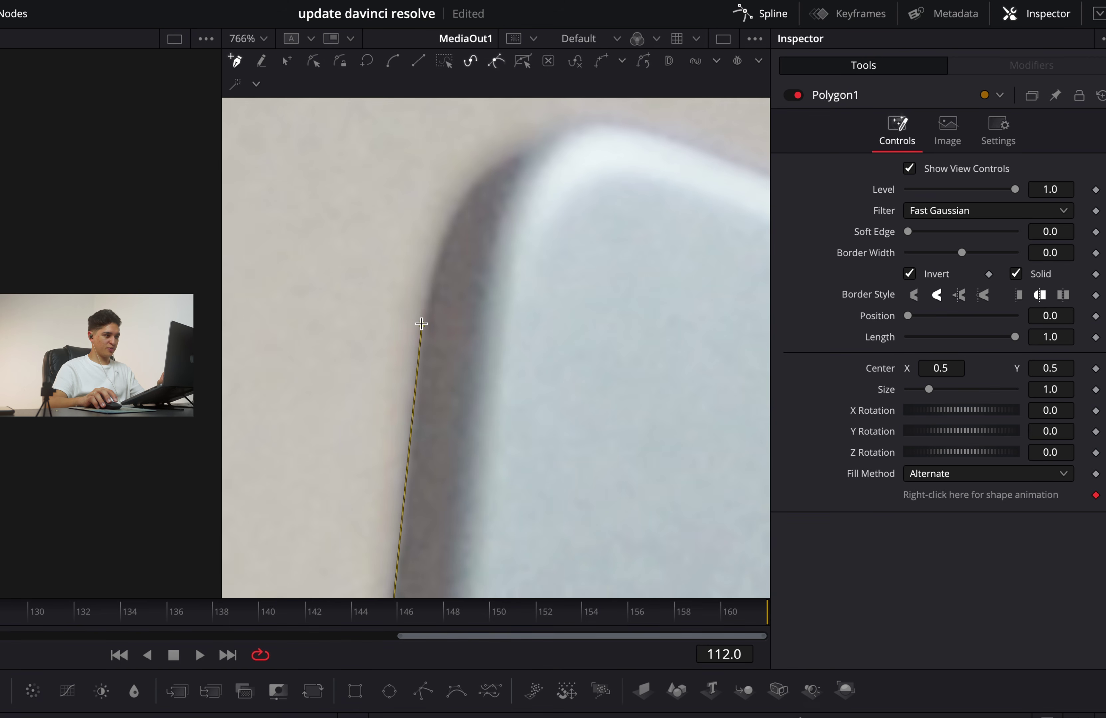
drag(462, 278, 435, 319)
click(442, 292)
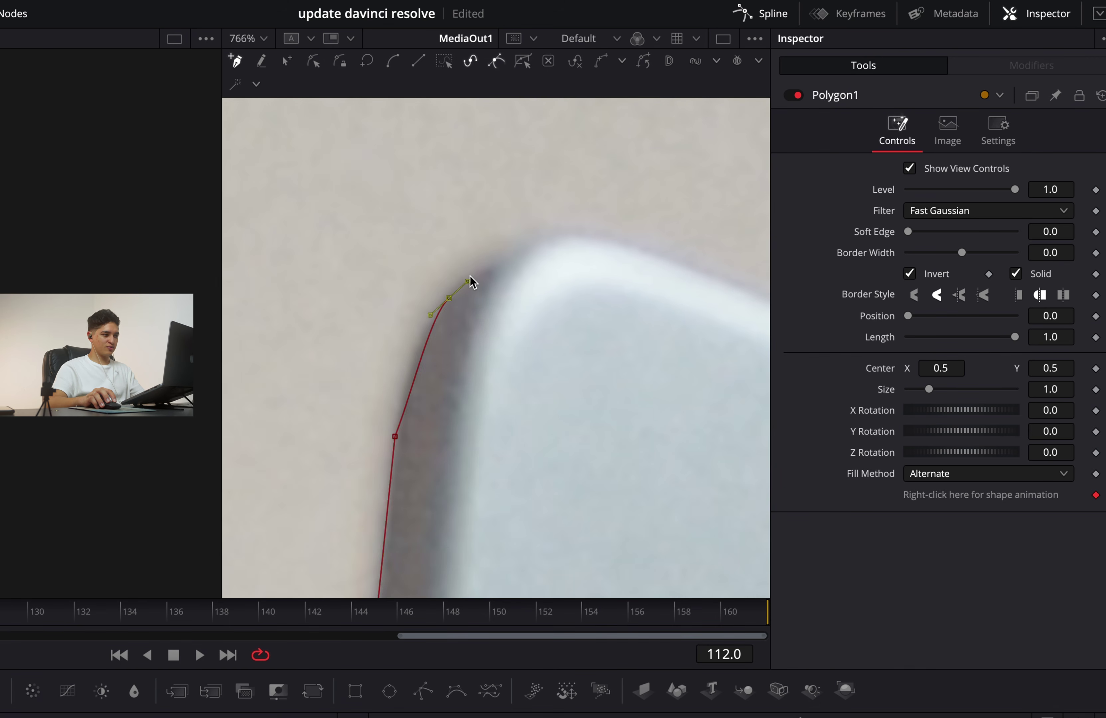
click(570, 237)
scroll(342, 244, down, 5)
scroll(342, 244, down, 3)
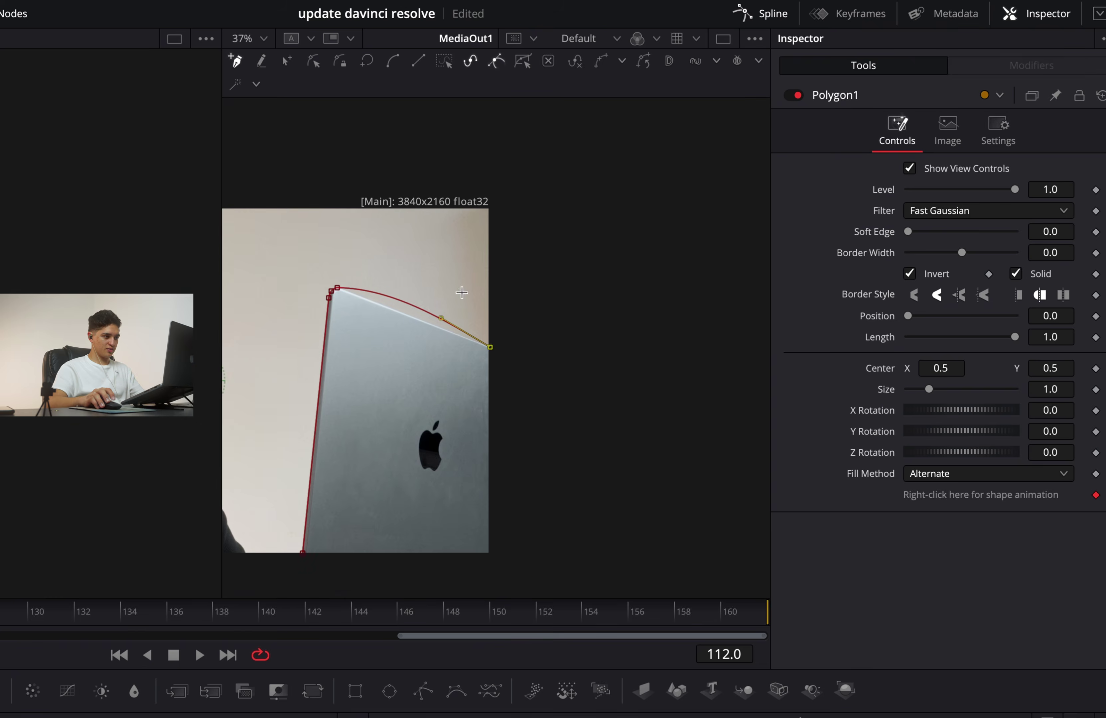
Turn off the polygon's inversion and adjust its upper segment to follow the laptop's top edge
scroll(461, 289, up, 3)
drag(316, 361, 457, 409)
click(908, 273)
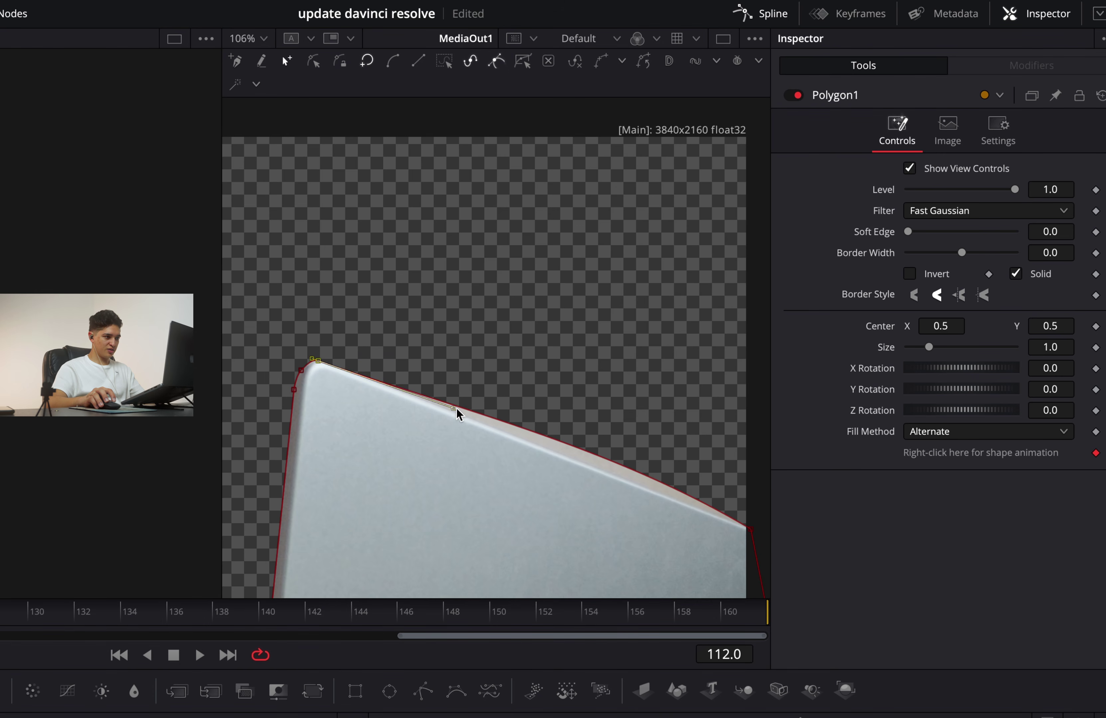
drag(751, 529, 615, 459)
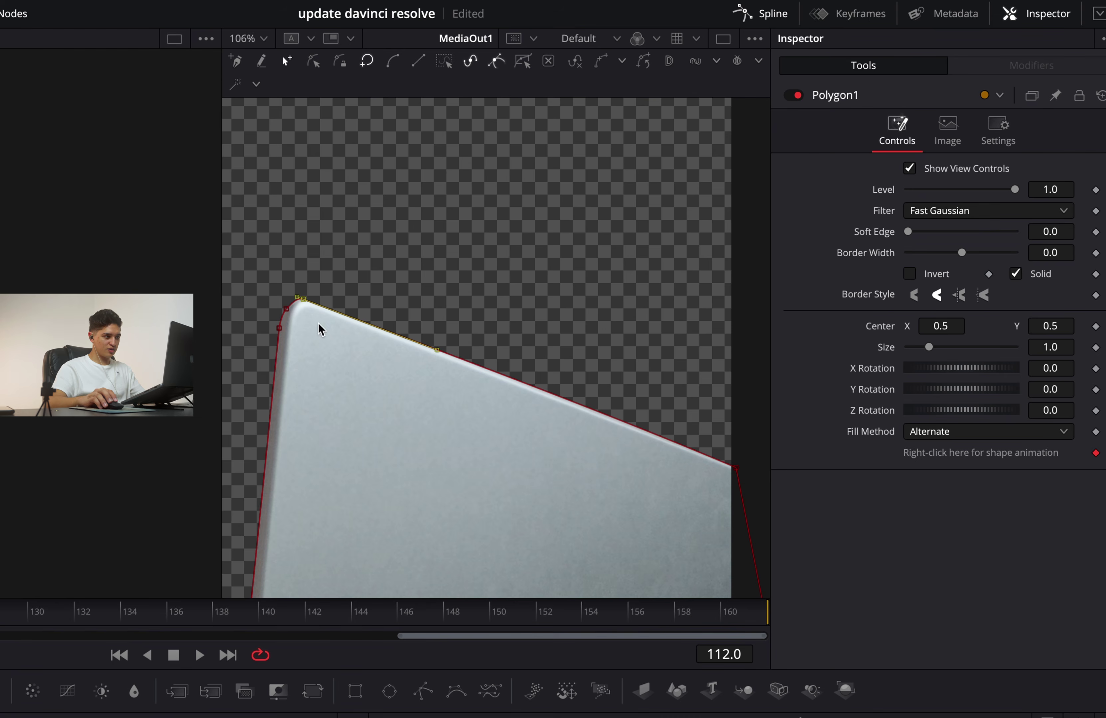
Hide the polygon's view controls and set its Soft Edge to 0.0006
scroll(316, 321, up, 5)
click(910, 169)
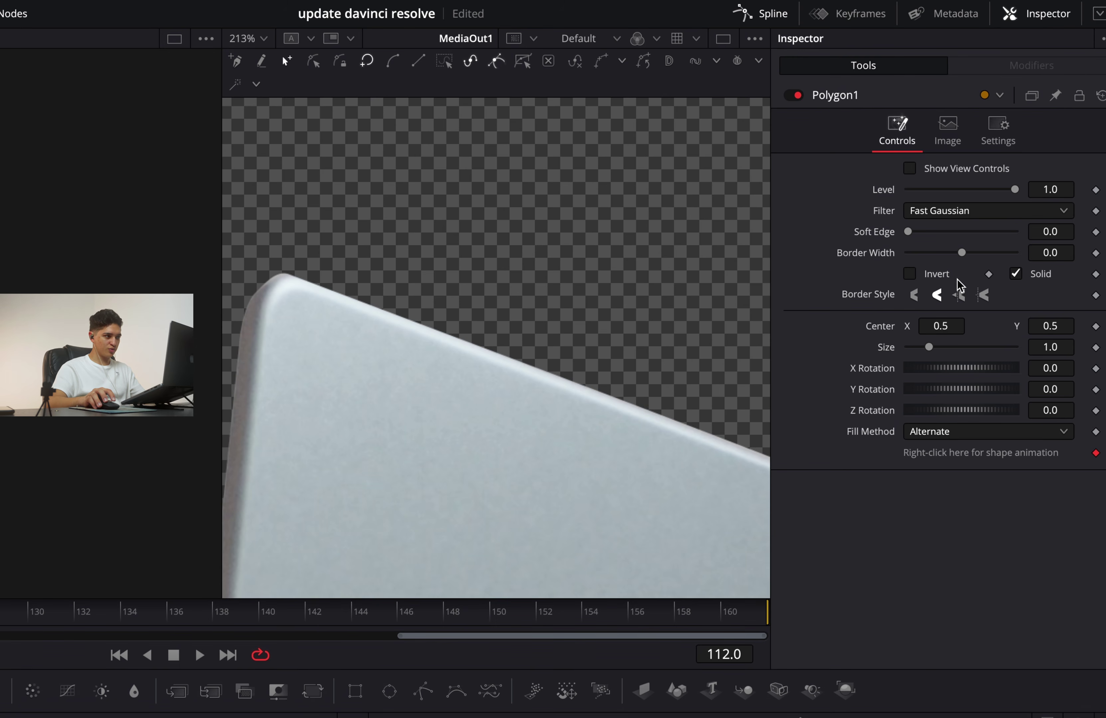
drag(910, 235, 909, 233)
click(1037, 231)
text(0.0023)
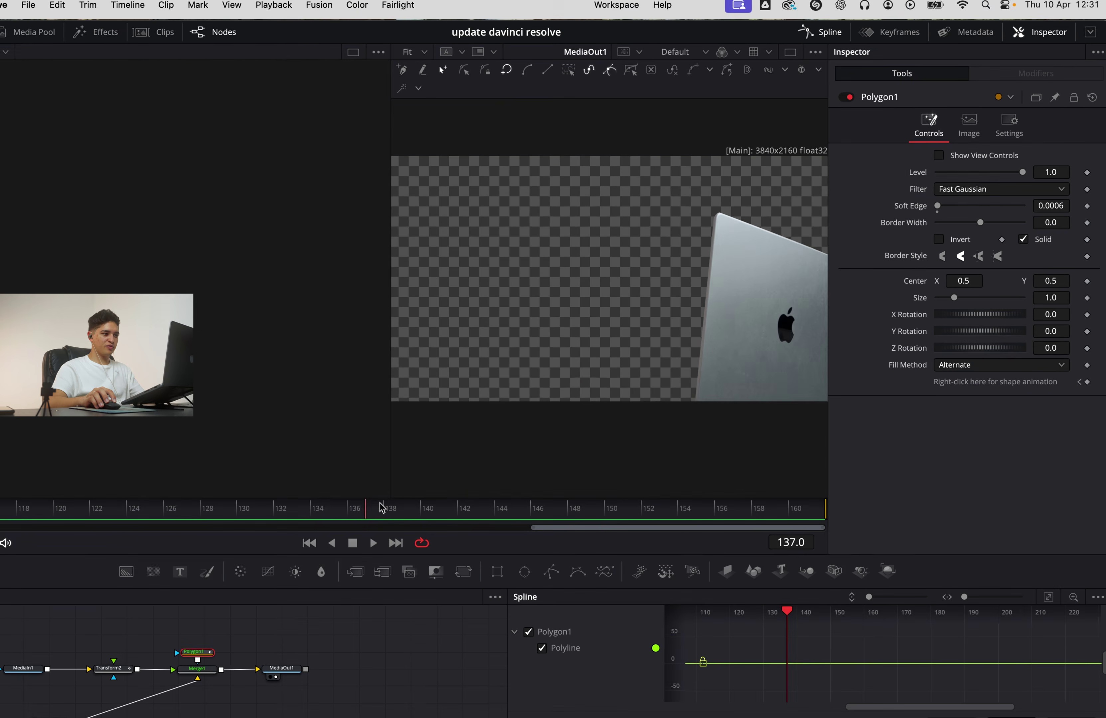
Check the laptop's polygon mask through to frame 160 and return to the edit timeline
drag(618, 474, 818, 473)
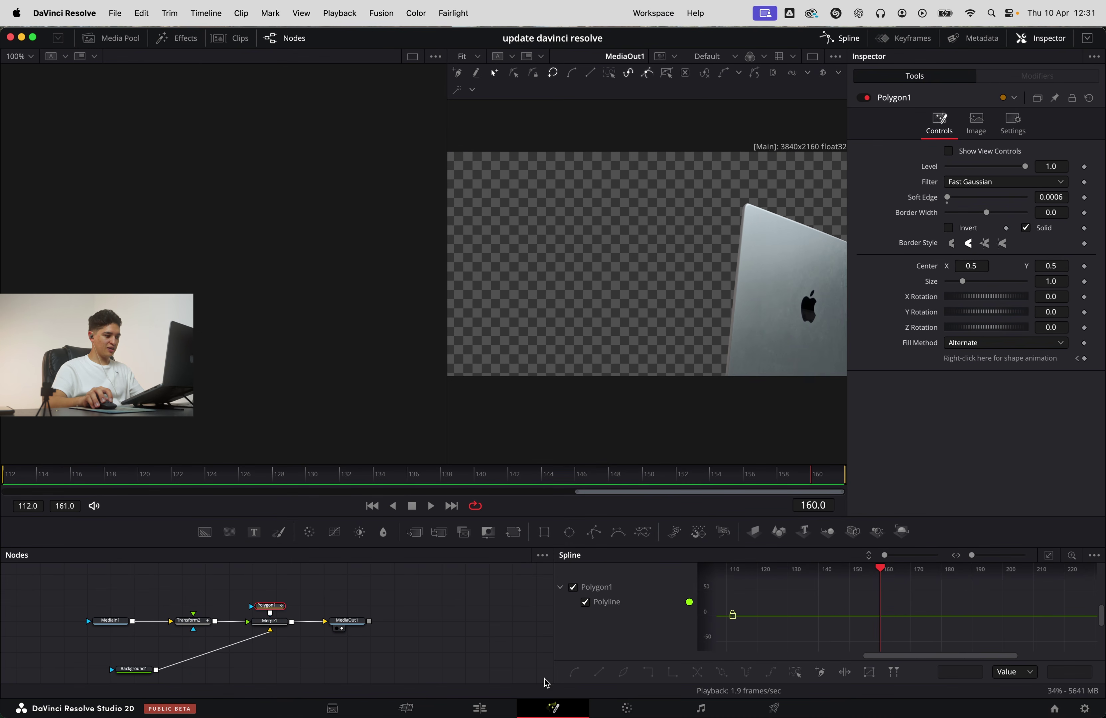
click(479, 708)
scroll(399, 510, right, 3)
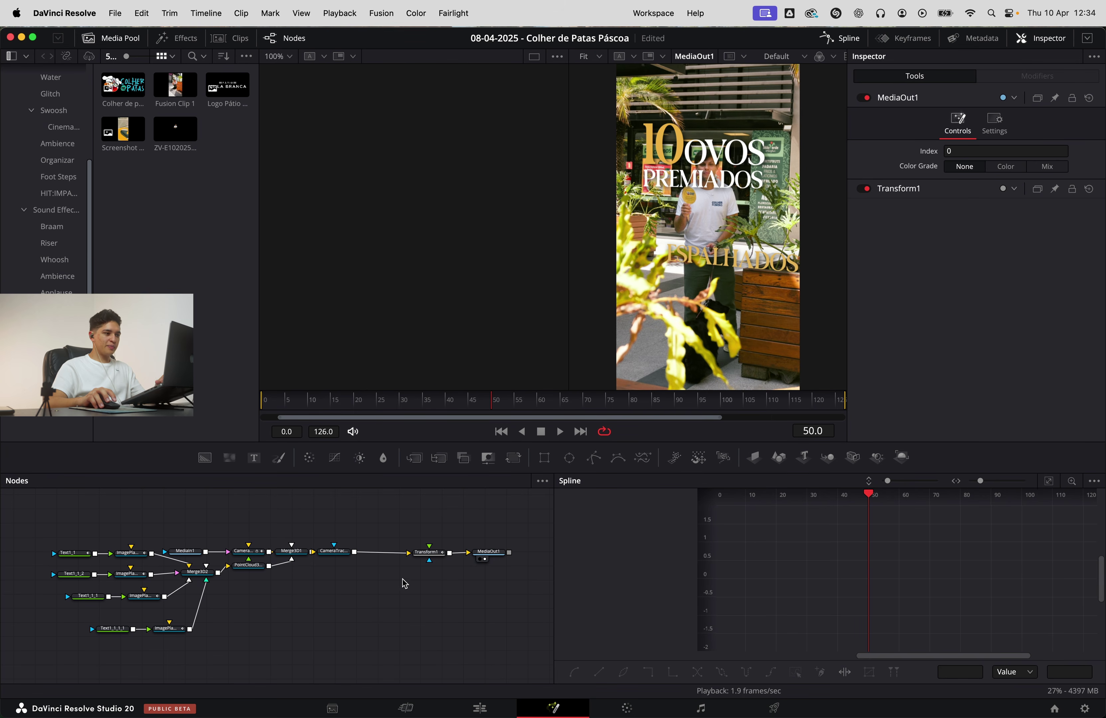
Scrub through the camera-tracked title composition, and inspect the masked speaker clip's Rectangle1 and Transform1 nodes across its frames
drag(484, 401, 519, 400)
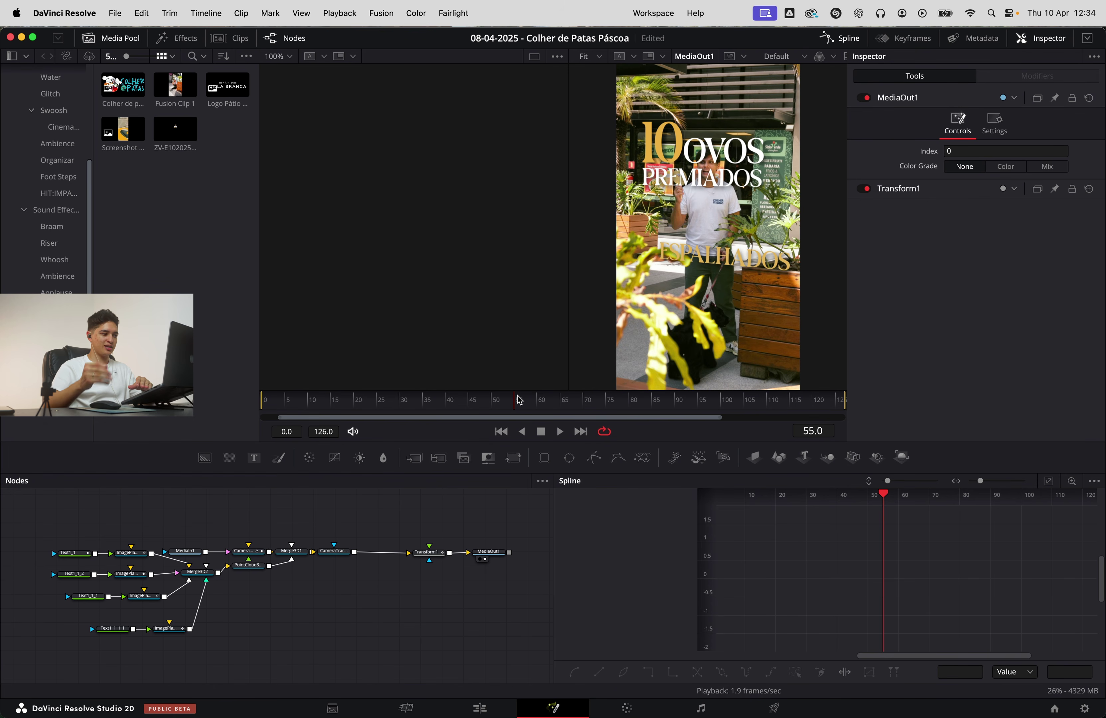
drag(519, 400, 592, 401)
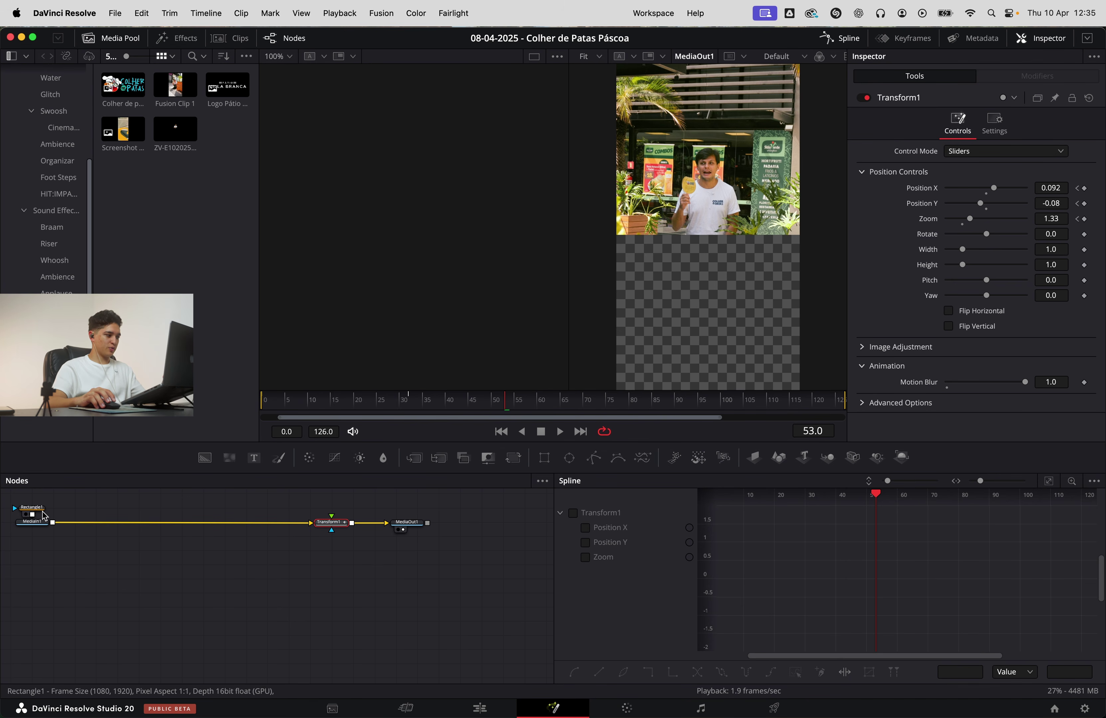
drag(32, 507, 33, 500)
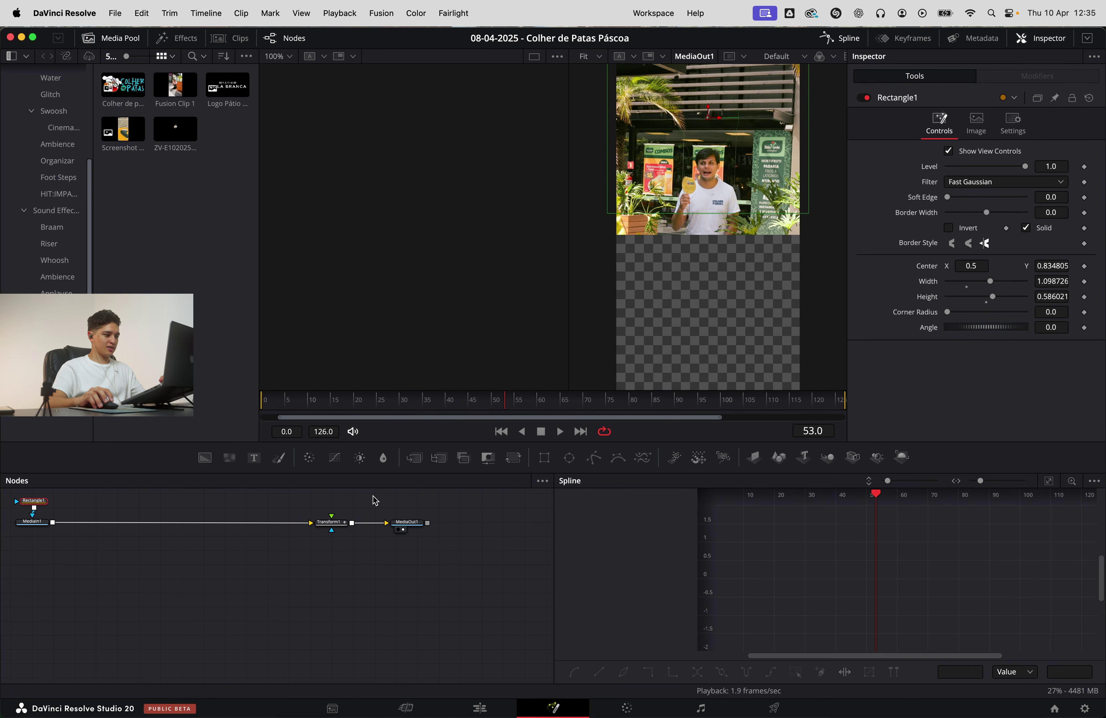
click(343, 522)
drag(454, 410, 611, 404)
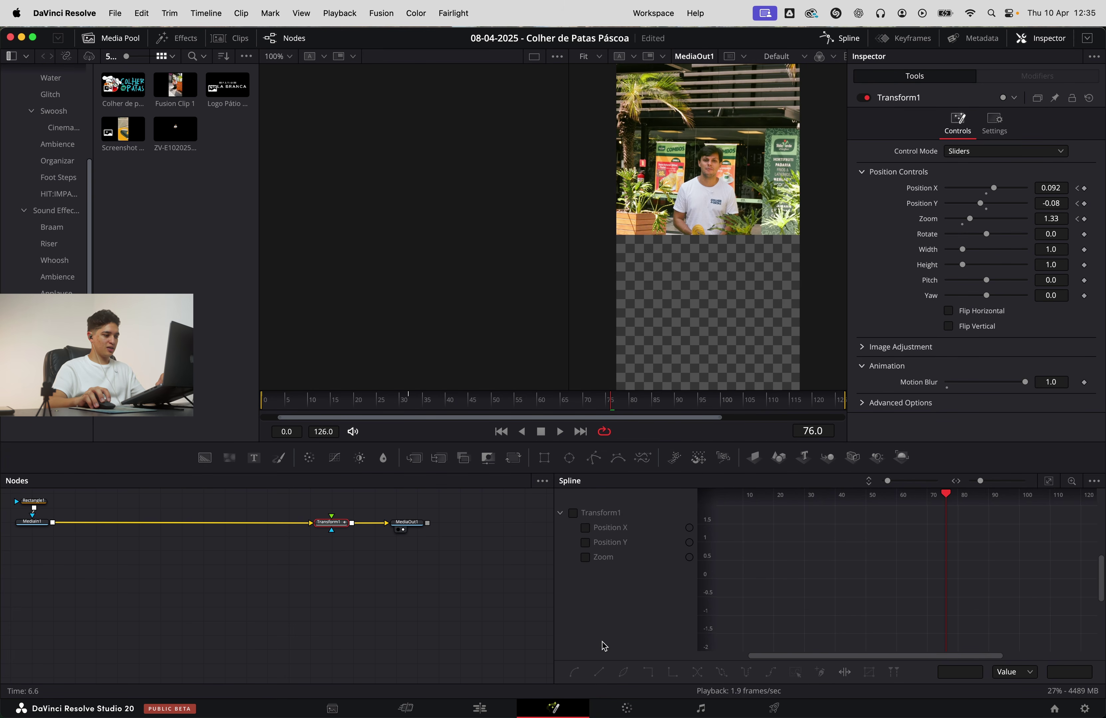
Track the speaker's AI Magic Mask in both directions from the frame showing the raised sign, and connect node 01 to the alpha output
click(480, 708)
click(628, 709)
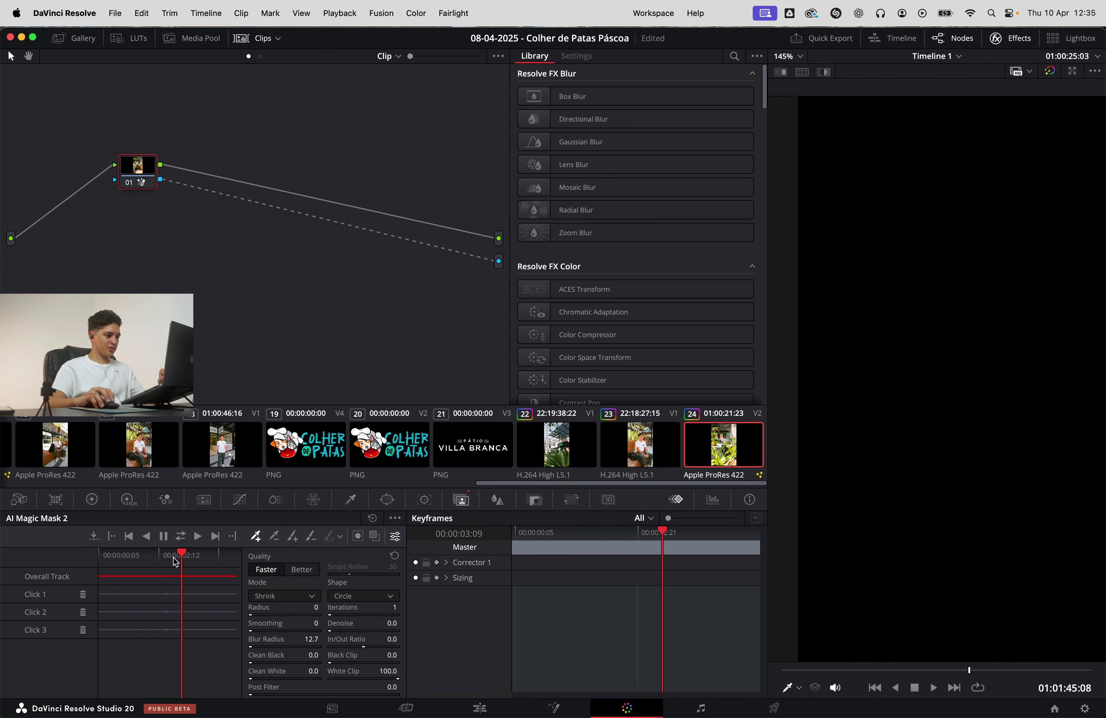
drag(174, 562, 166, 562)
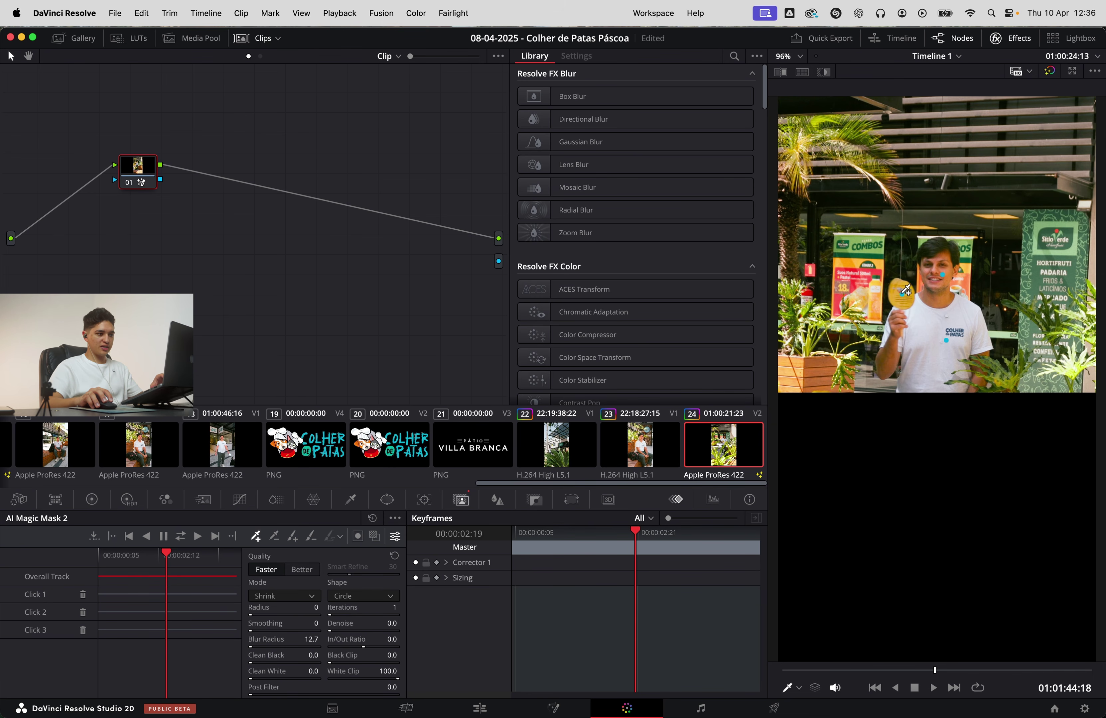
click(181, 536)
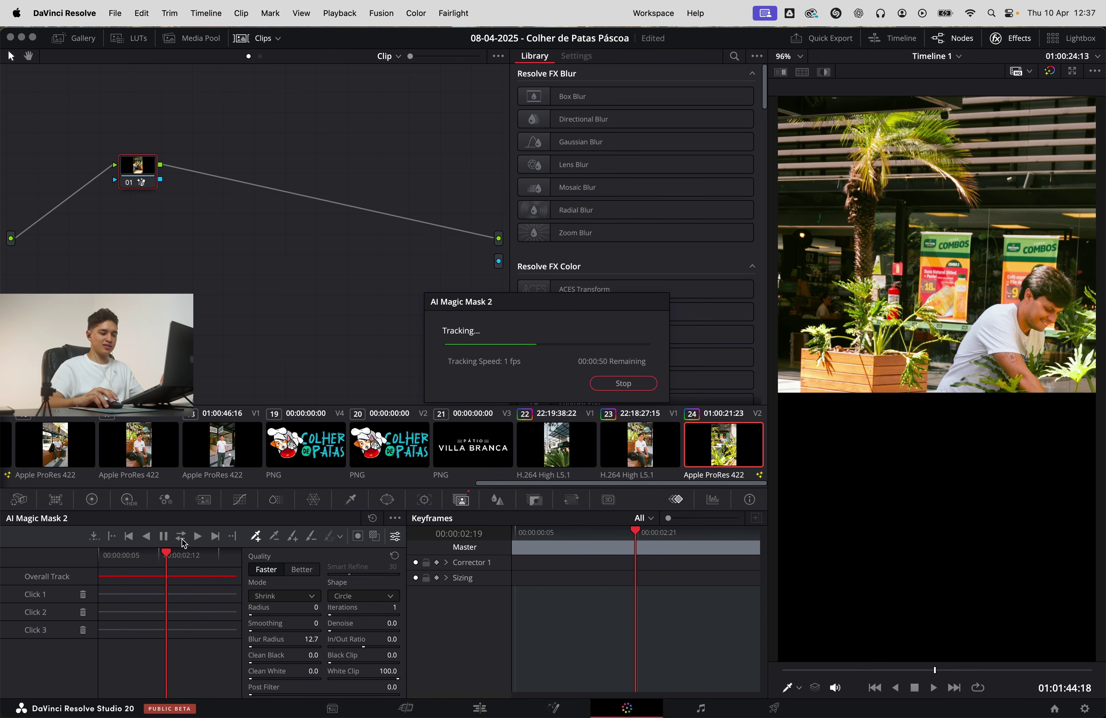
drag(159, 180, 498, 261)
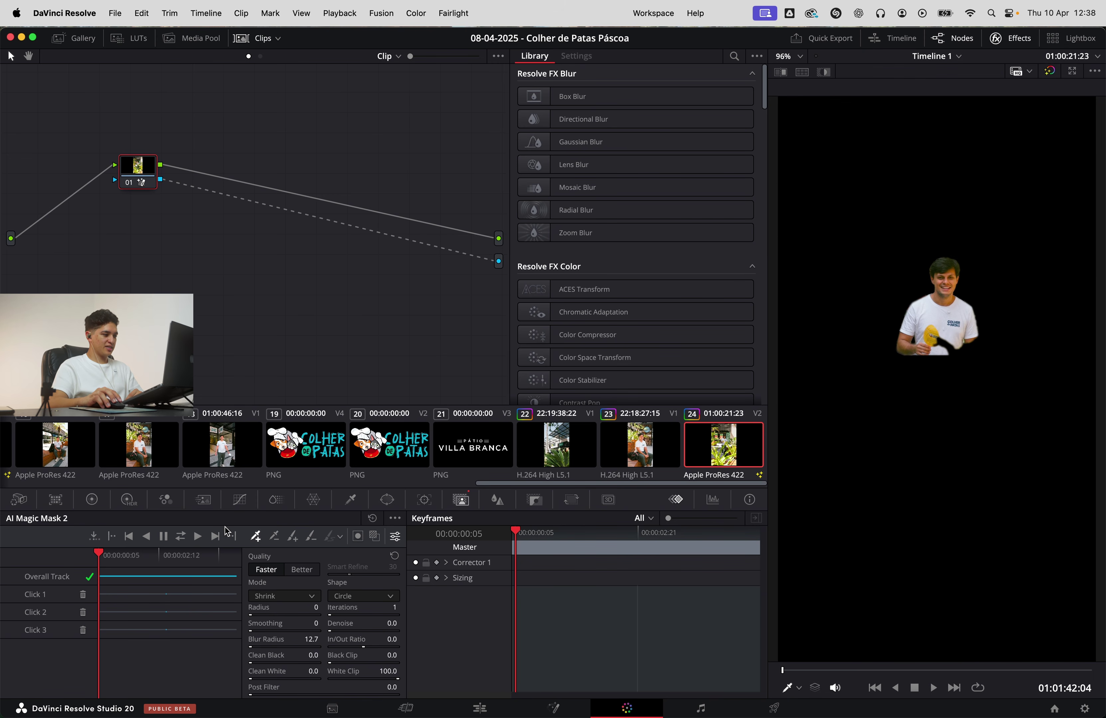
Examine the cutout's edges around the speaker's hand and yellow sign at 00:00:01:09
drag(98, 554, 130, 556)
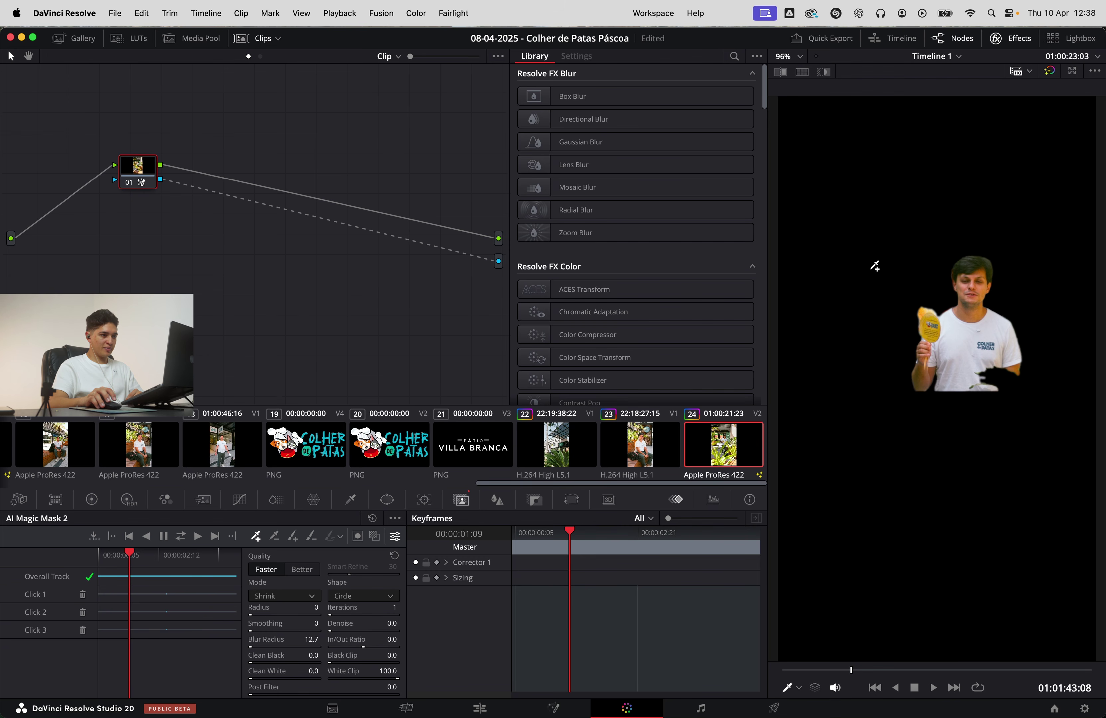
scroll(946, 298, up, 6)
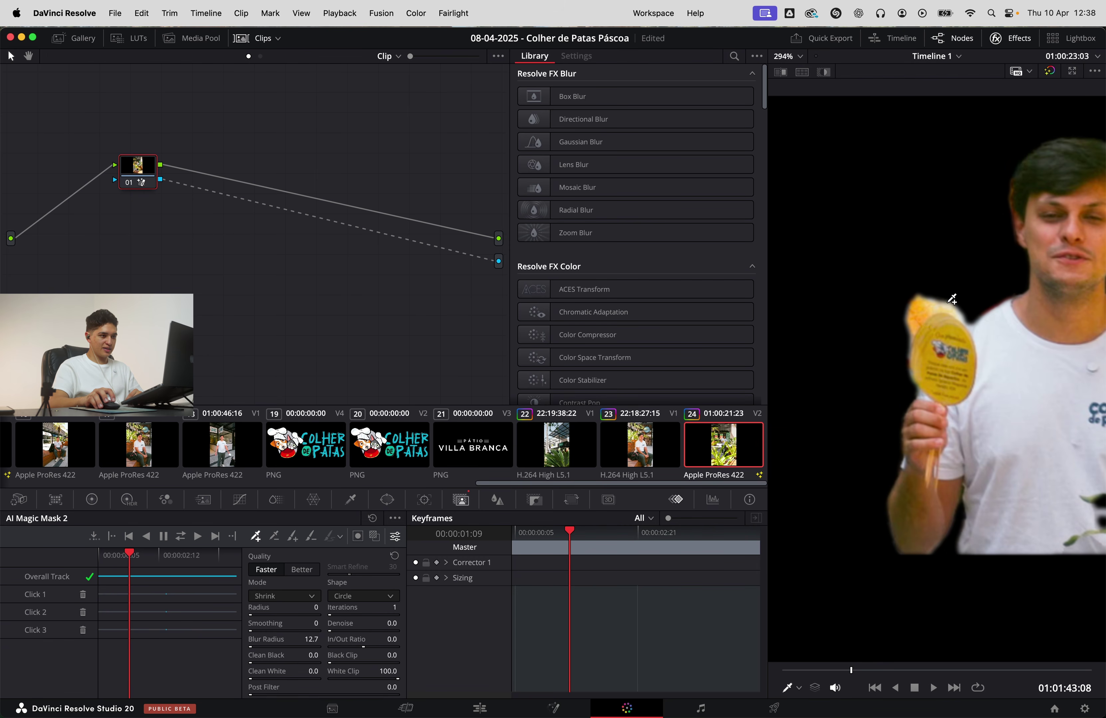
scroll(957, 298, down, 5)
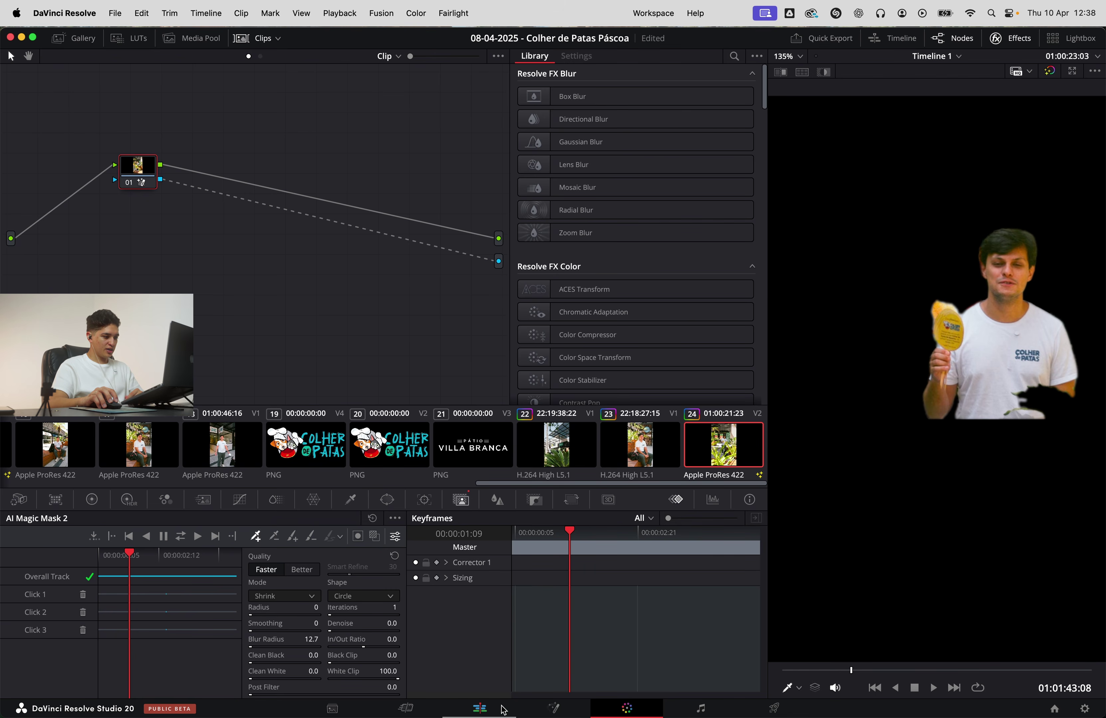
Enable the pre-rendered title clip on V1 beneath the masked speaker clip on V2
click(479, 708)
click(382, 556)
click(378, 543)
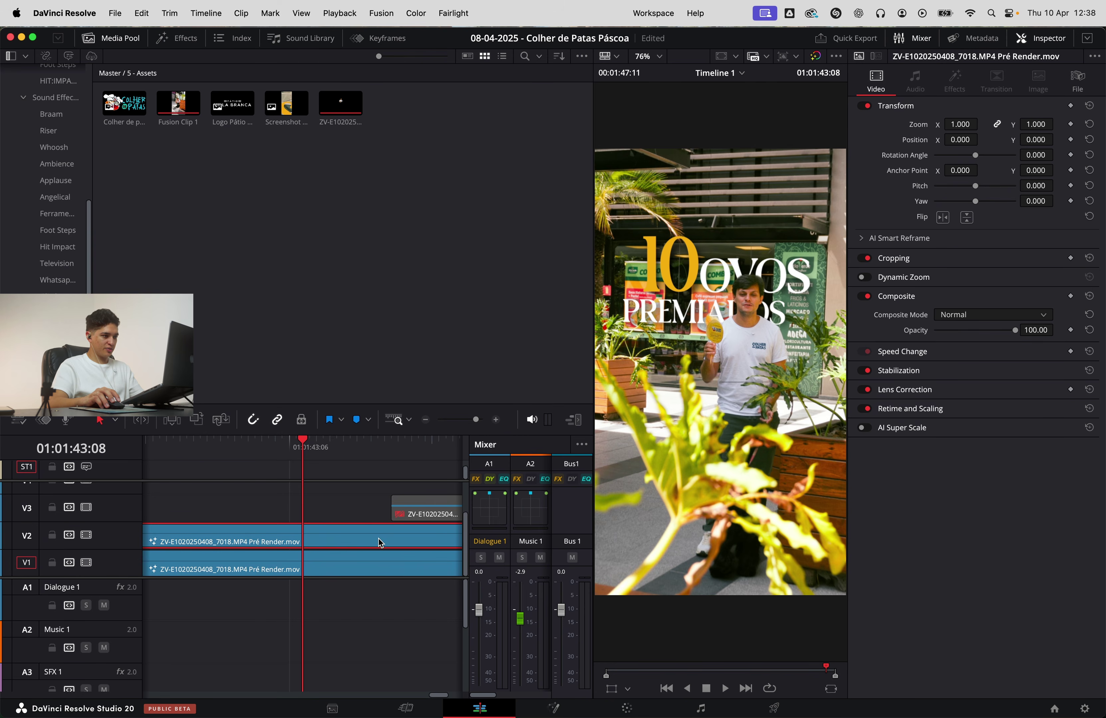
Examine the mask frame by frame around 00:00:01:09 on the Color page, where the yellow sign crosses the title letters
click(627, 708)
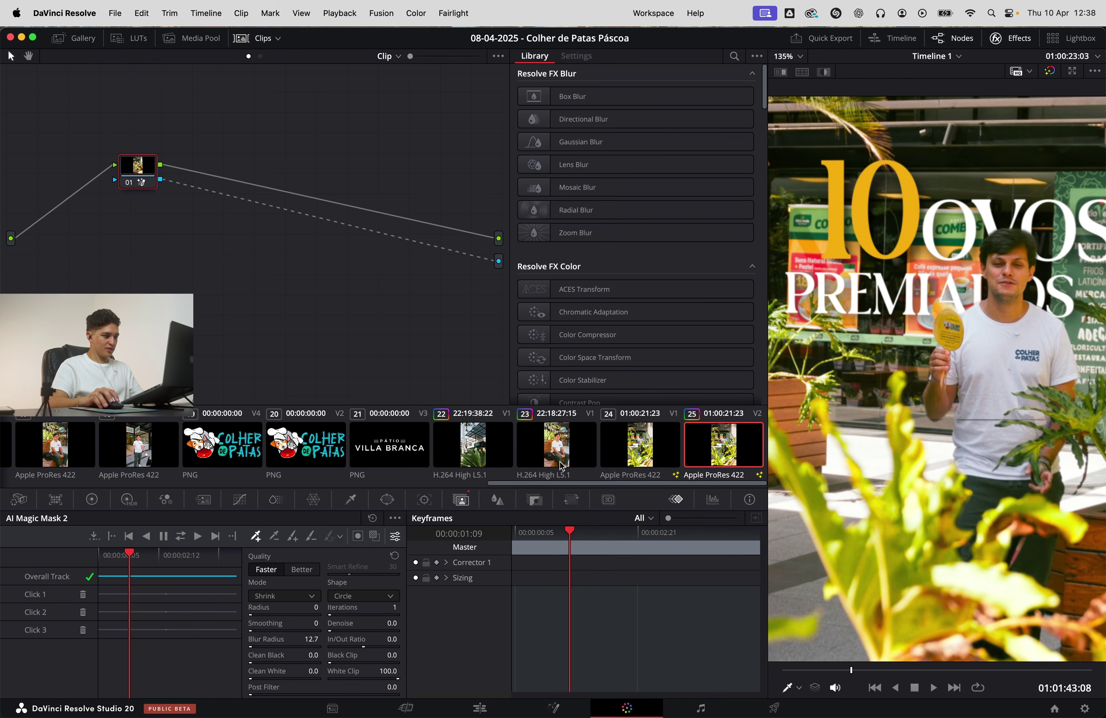
scroll(945, 303, up, 6)
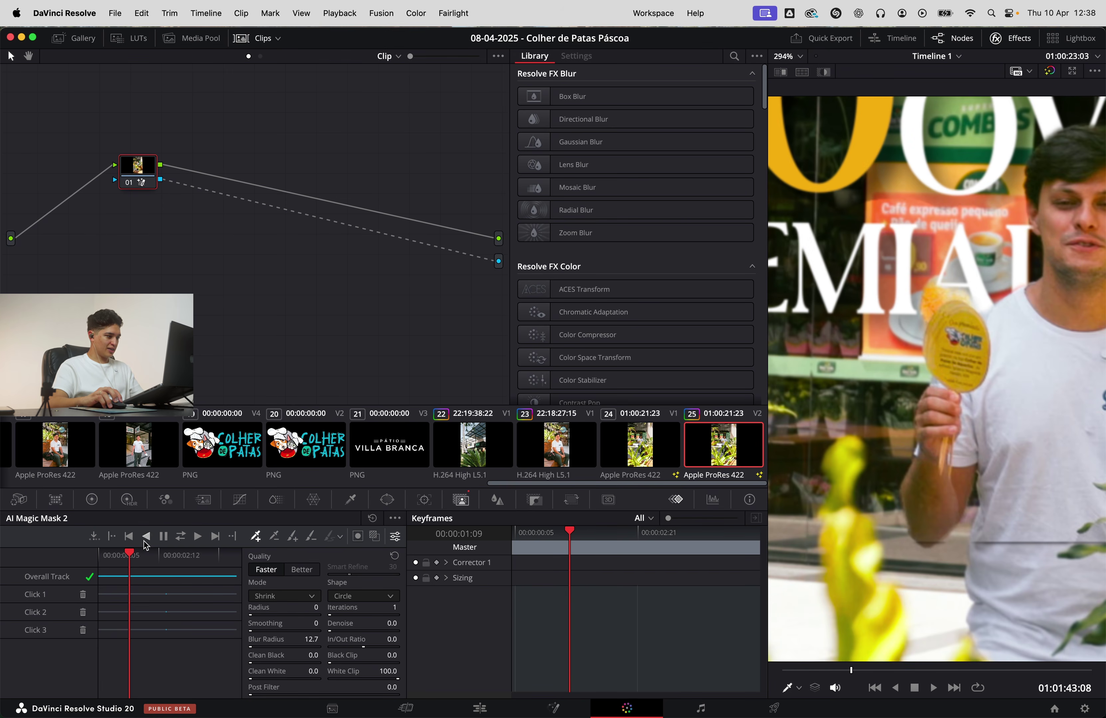
key(Left)
key(Left)
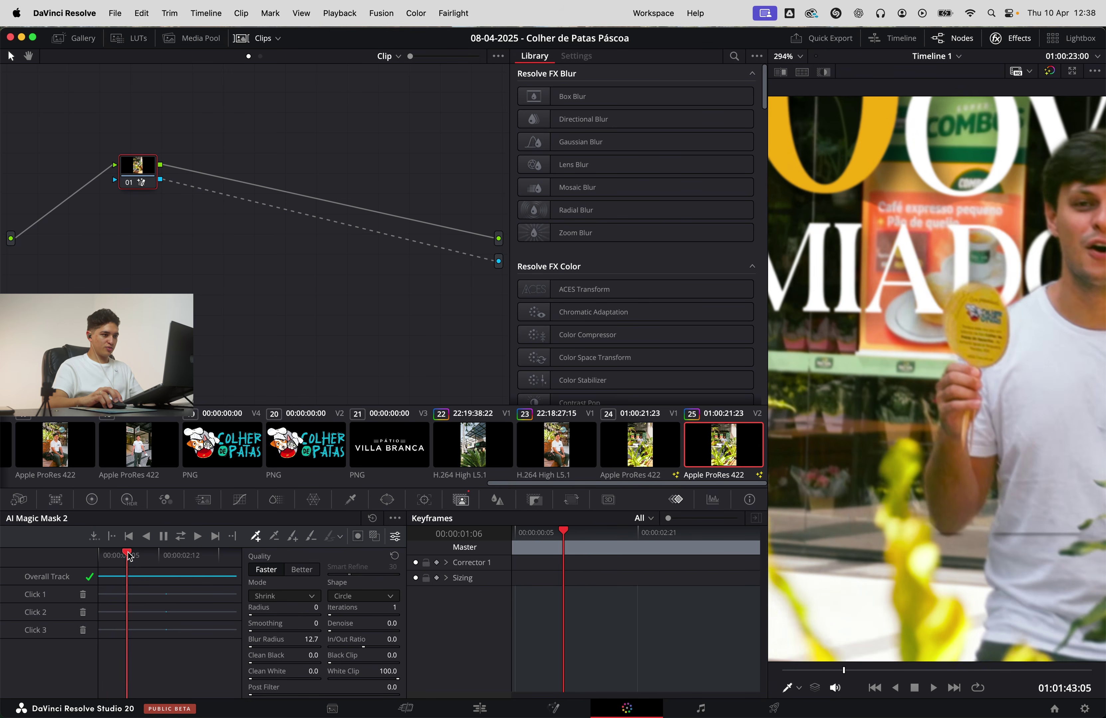
key(Right)
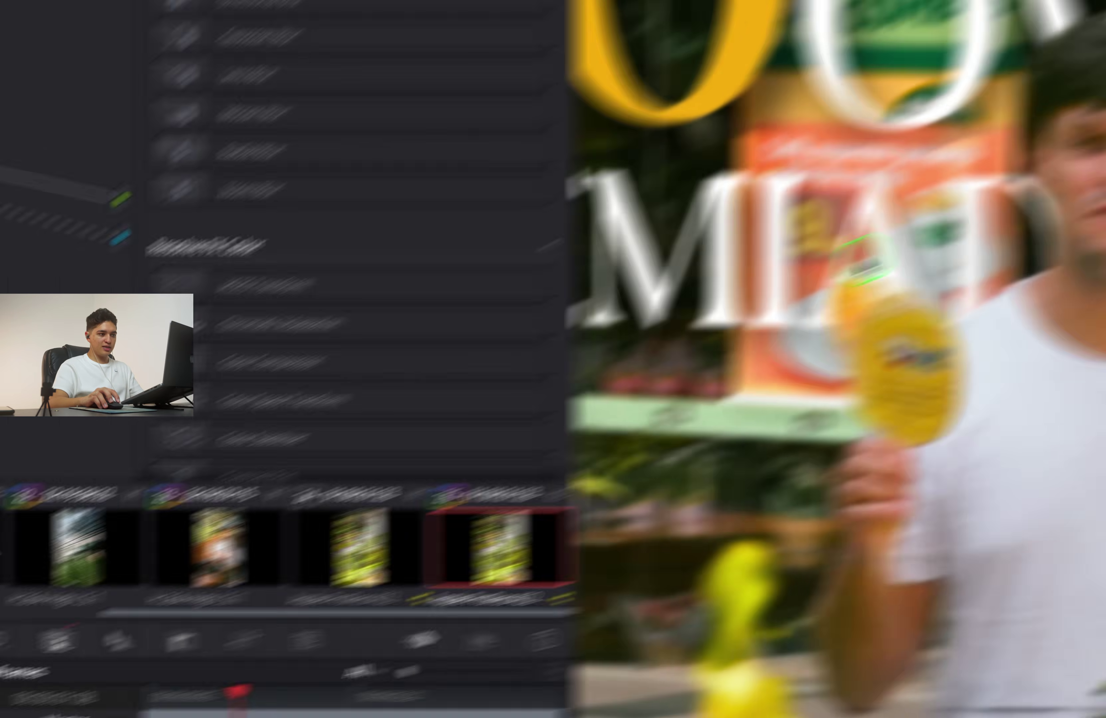
scroll(864, 304, up, 4)
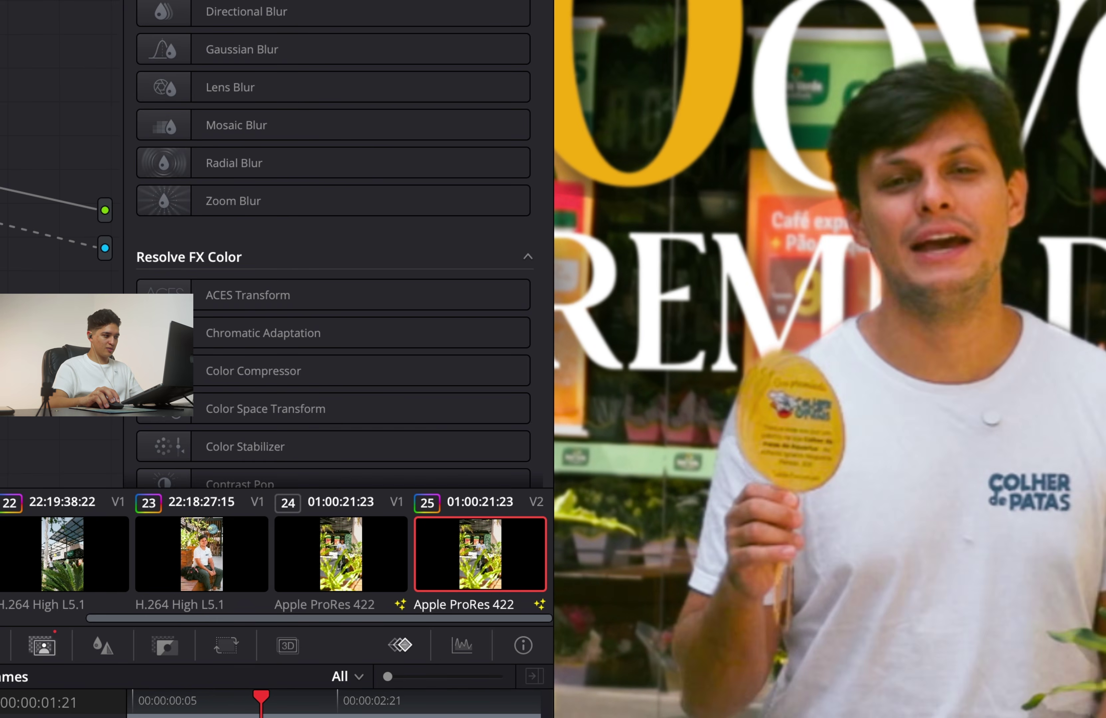
key(Left)
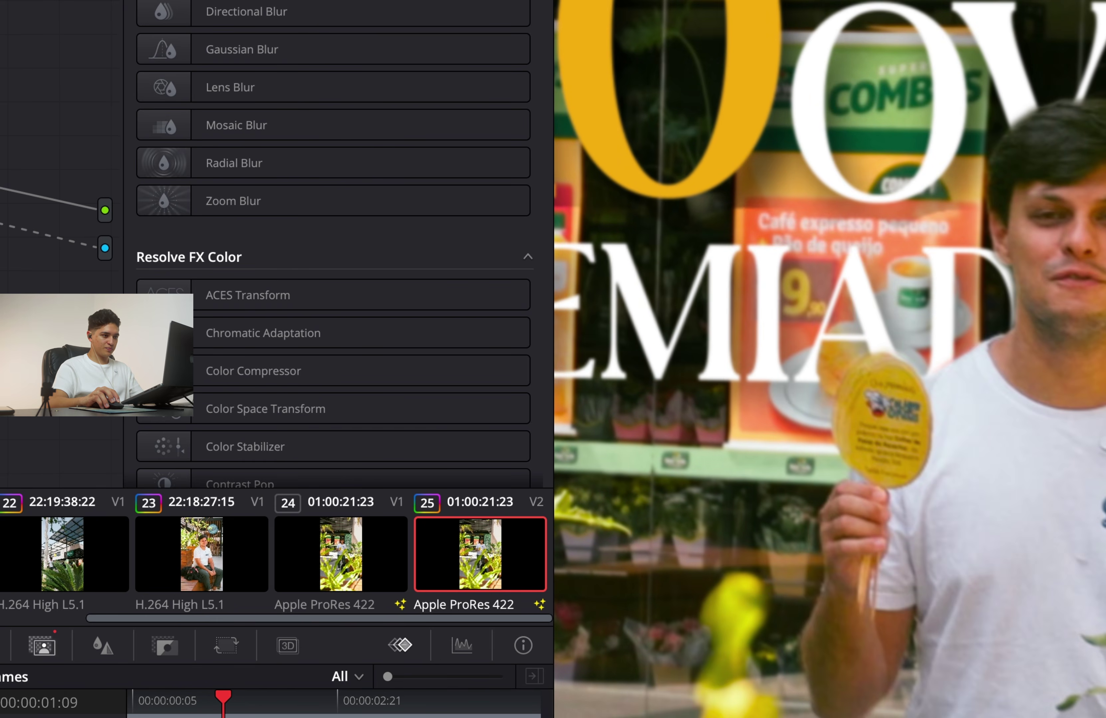
key(Left)
scroll(807, 338, up, 5)
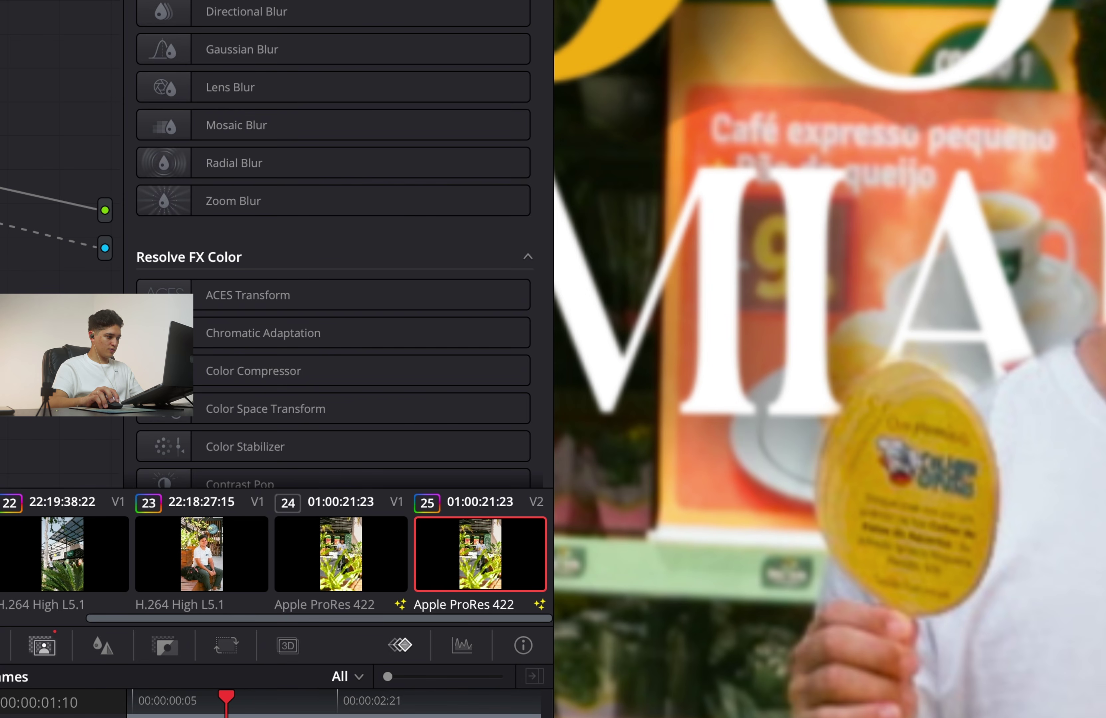
key(Left)
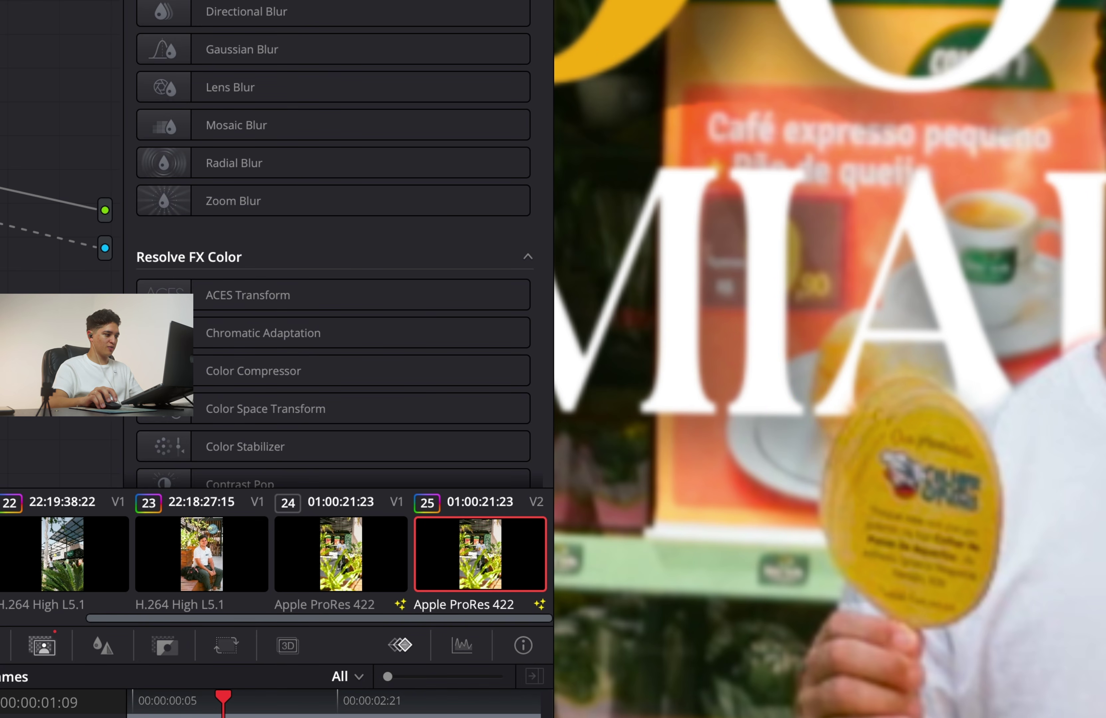
key(space)
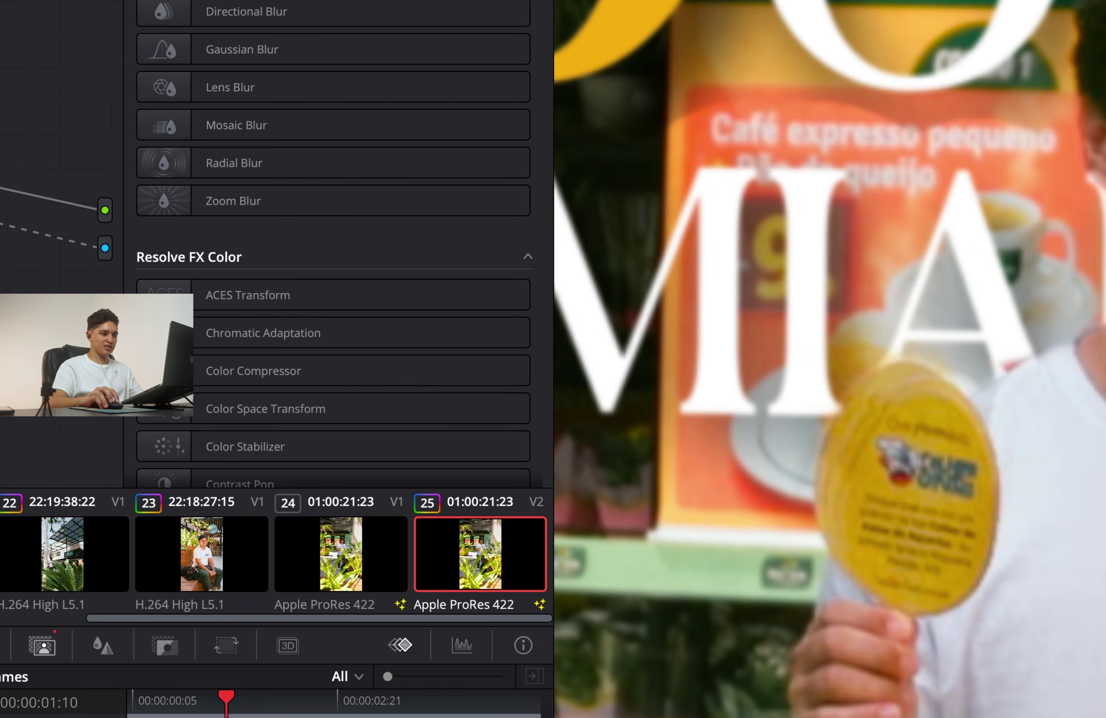
key(space)
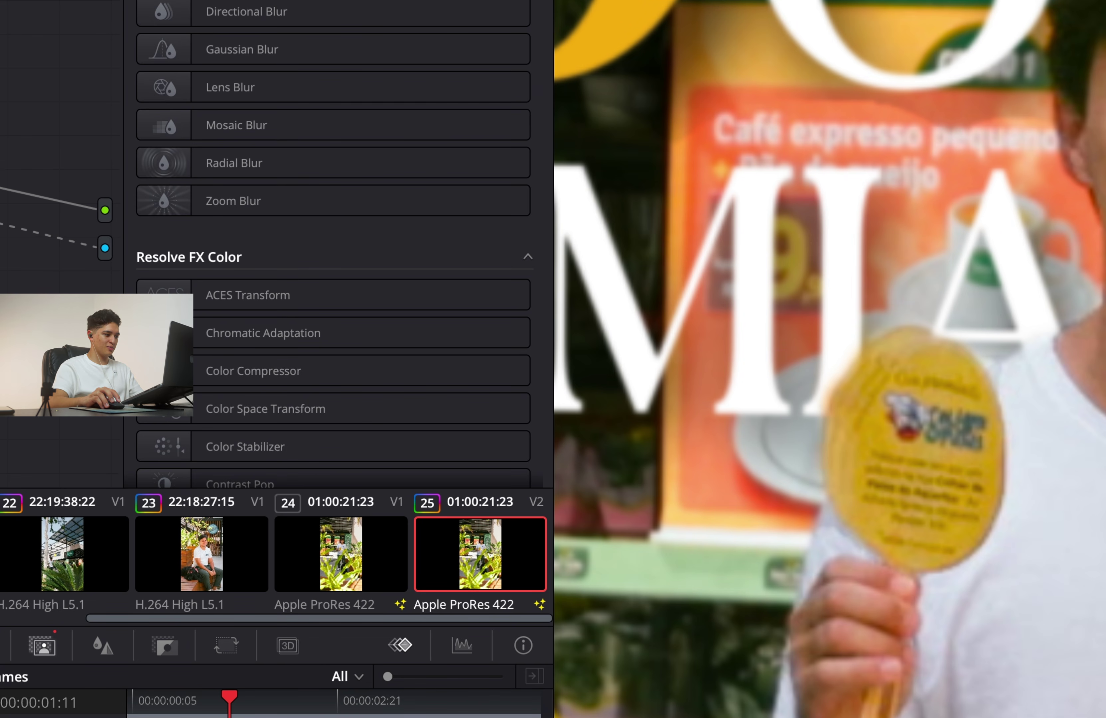
Play the composite back and forth up to 00:00:04:15 to check the speaker's mask against the titles
key(space)
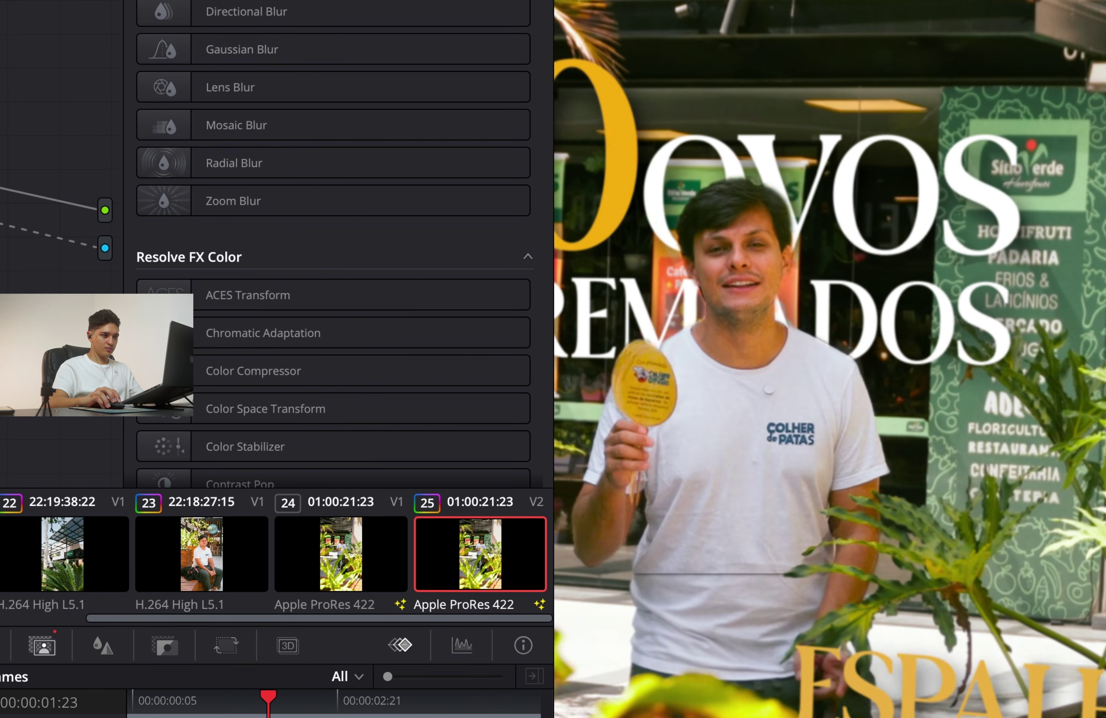
key(j)
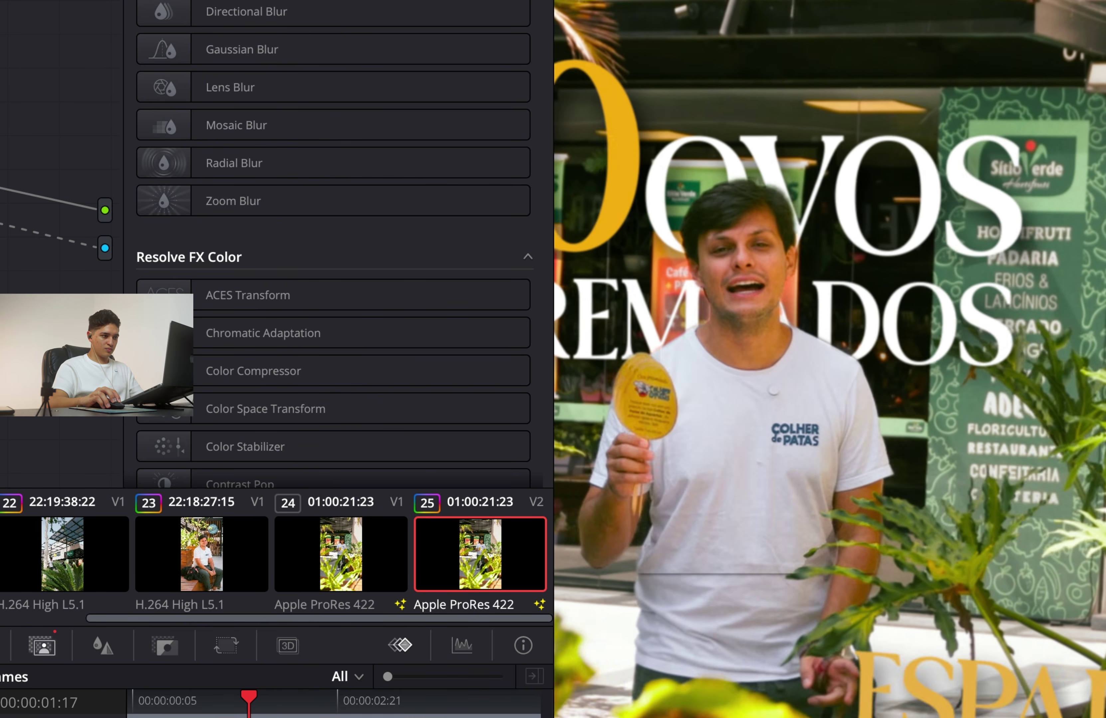
key(l)
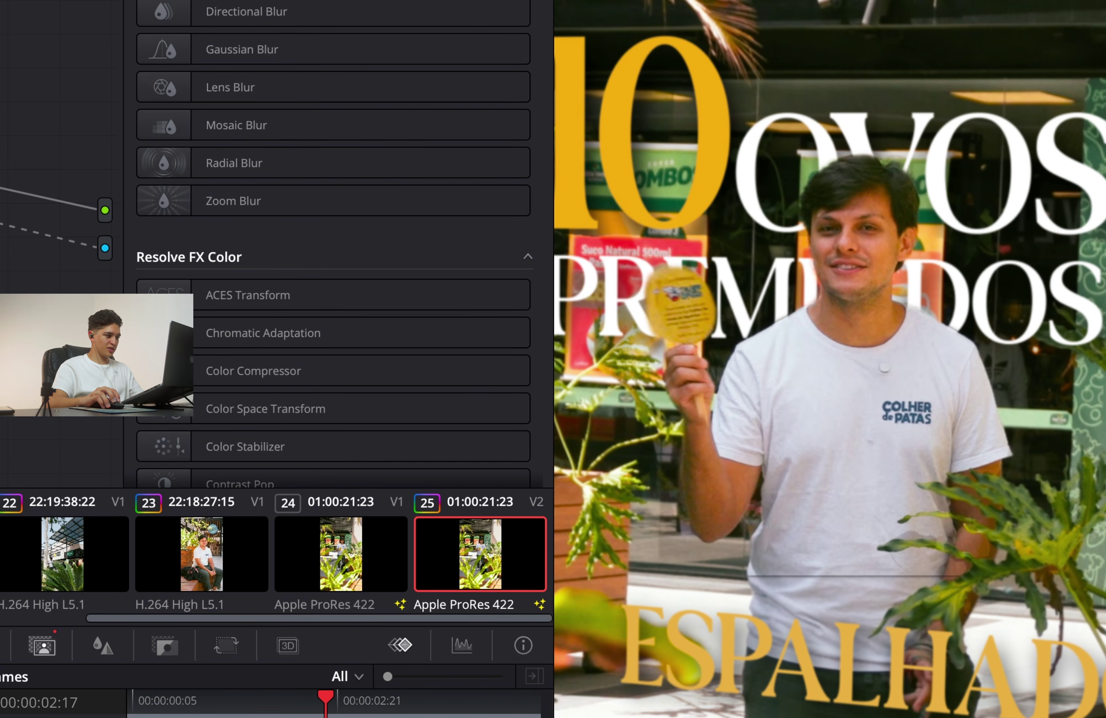
key(j)
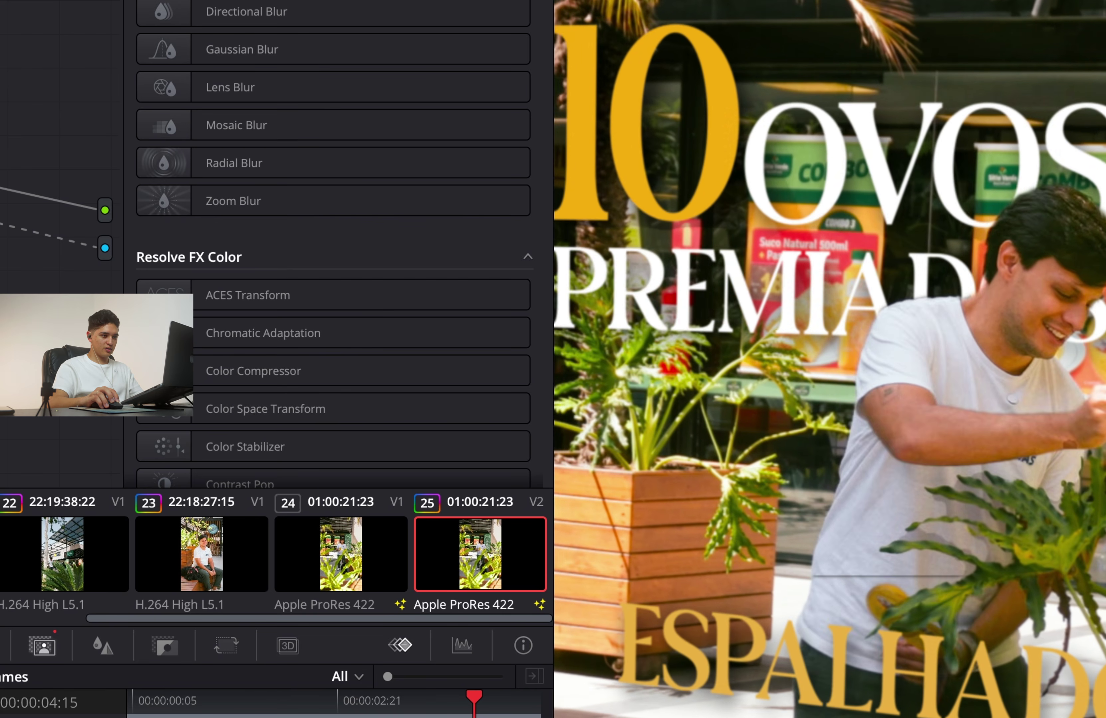
key(j)
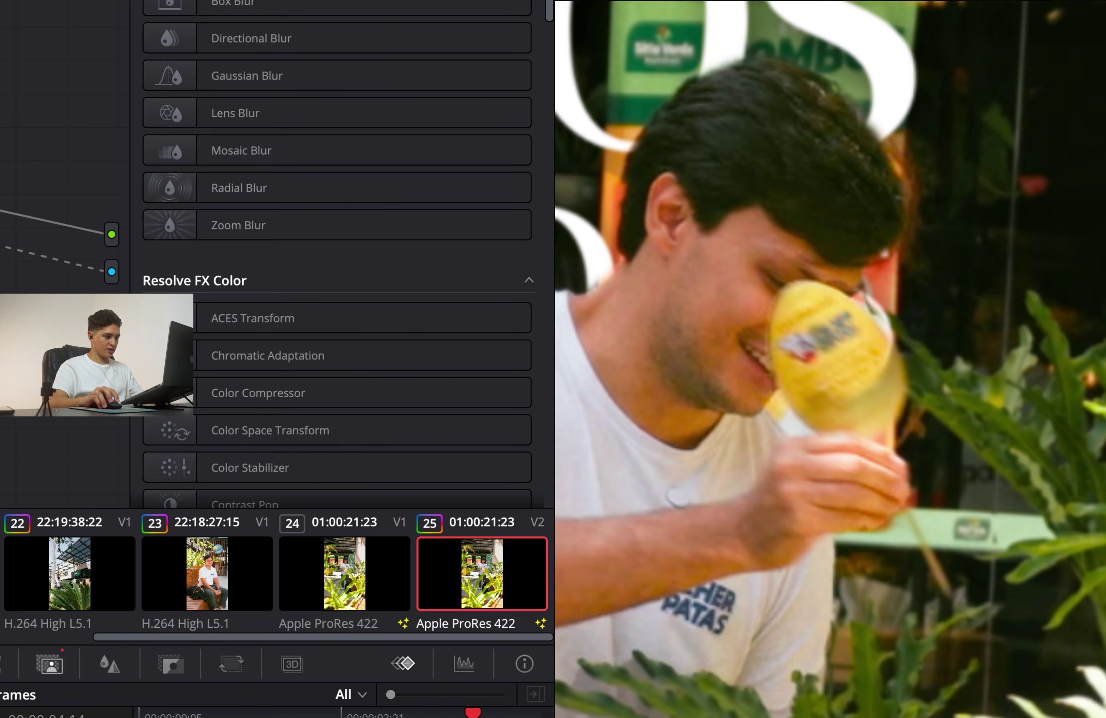
Paint the yellow sign back into the speaker's mask on frames 00:00:04:14 and 00:00:04:15 so it covers the title letter
mouse_move(780, 271)
mouse_down()
mouse_move(864, 278)
mouse_move(889, 299)
mouse_move(902, 340)
mouse_move(884, 291)
mouse_move(856, 287)
mouse_up()
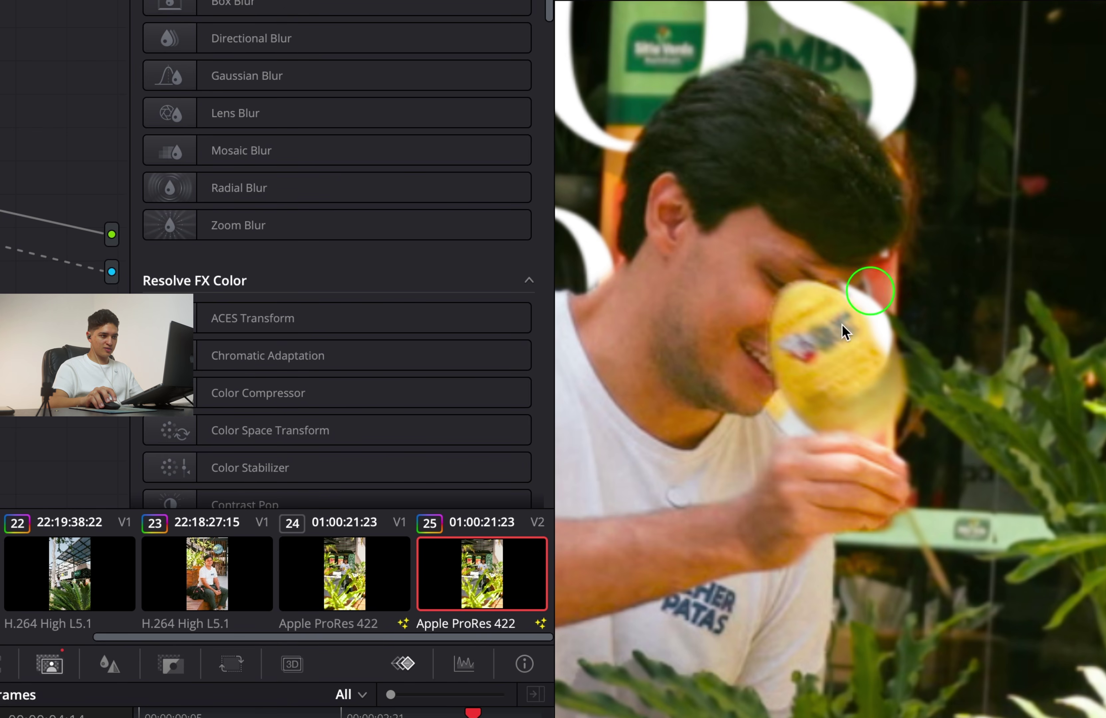
drag(784, 316, 786, 314)
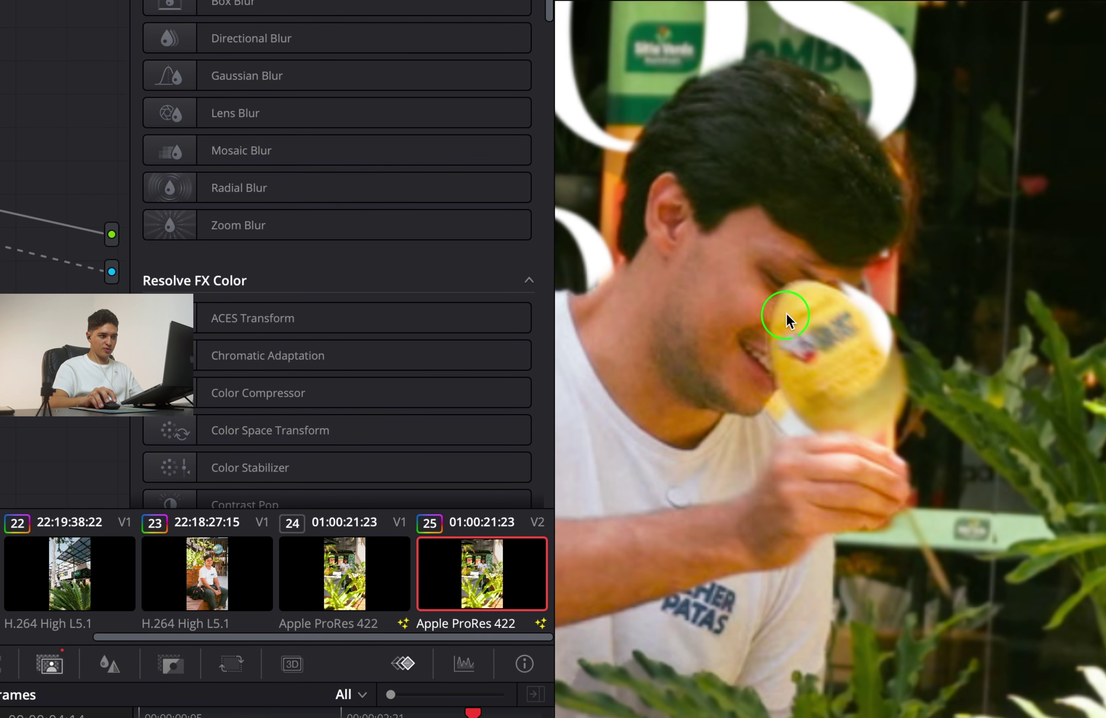
mouse_move(832, 280)
mouse_down()
mouse_move(830, 317)
mouse_move(828, 268)
mouse_move(832, 336)
mouse_move(839, 321)
mouse_move(870, 353)
mouse_up()
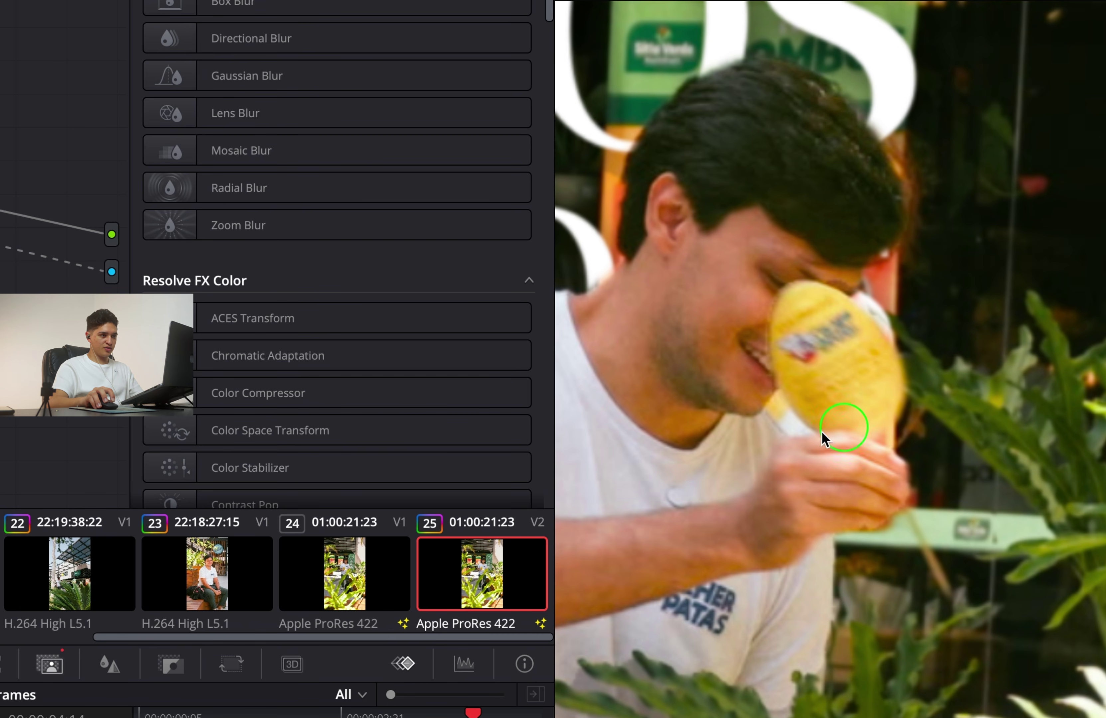
drag(822, 432, 821, 433)
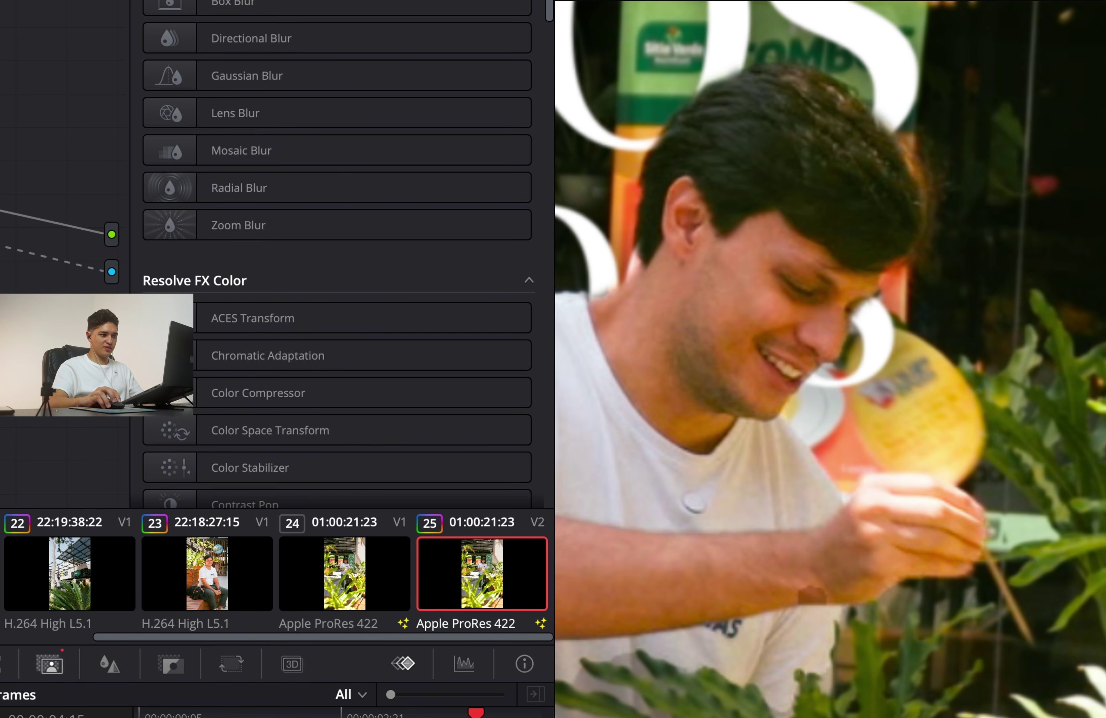
mouse_move(873, 385)
mouse_down()
mouse_move(876, 360)
mouse_move(932, 381)
mouse_move(879, 387)
mouse_move(915, 433)
mouse_up()
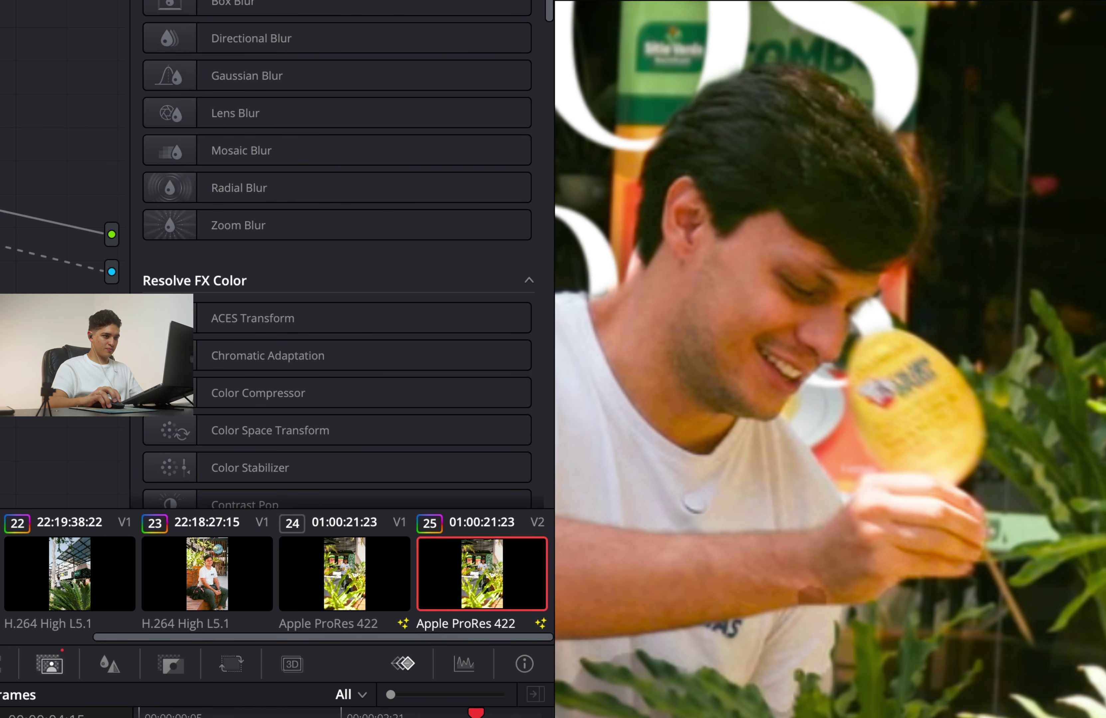
mouse_move(748, 268)
mouse_down()
mouse_move(772, 286)
mouse_move(765, 313)
mouse_up()
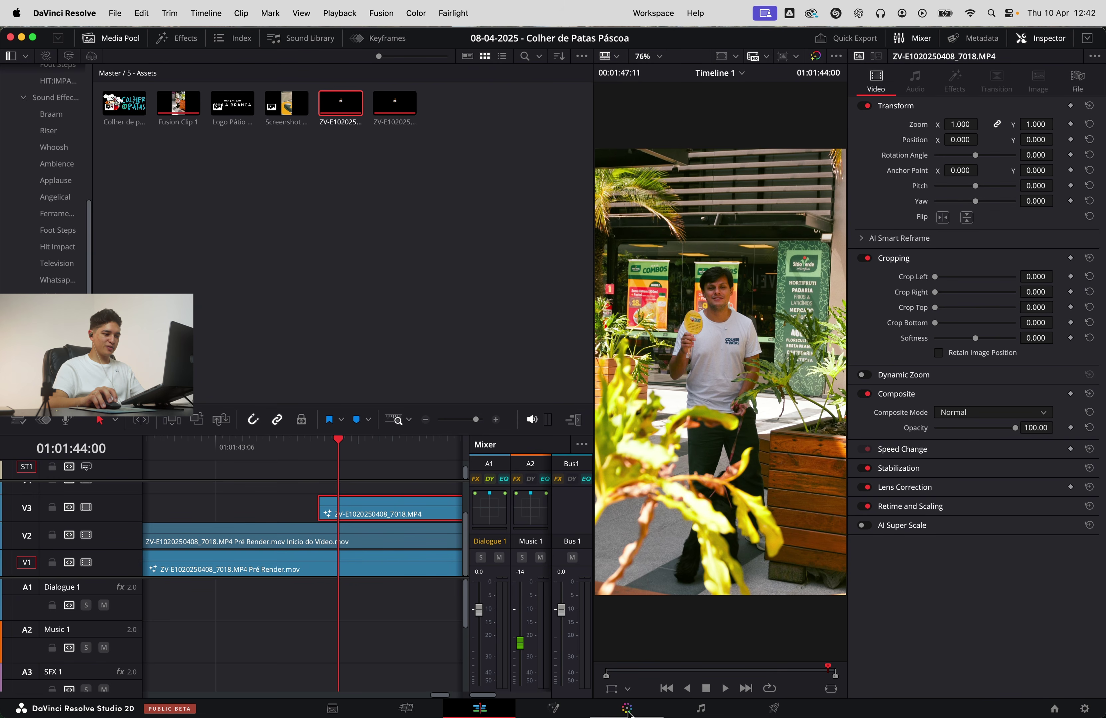
Inspect the V3 clip's foreground leaf on the Color page, and toggle the clip off and on to compare it with the titles beneath
click(627, 709)
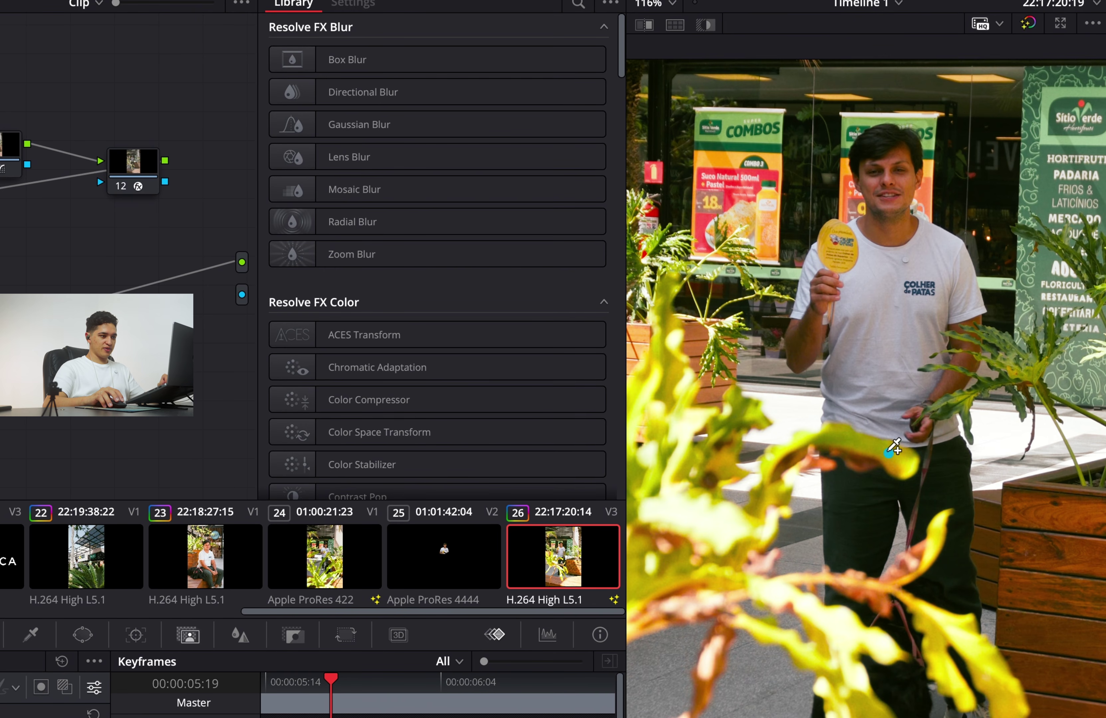
click(68, 685)
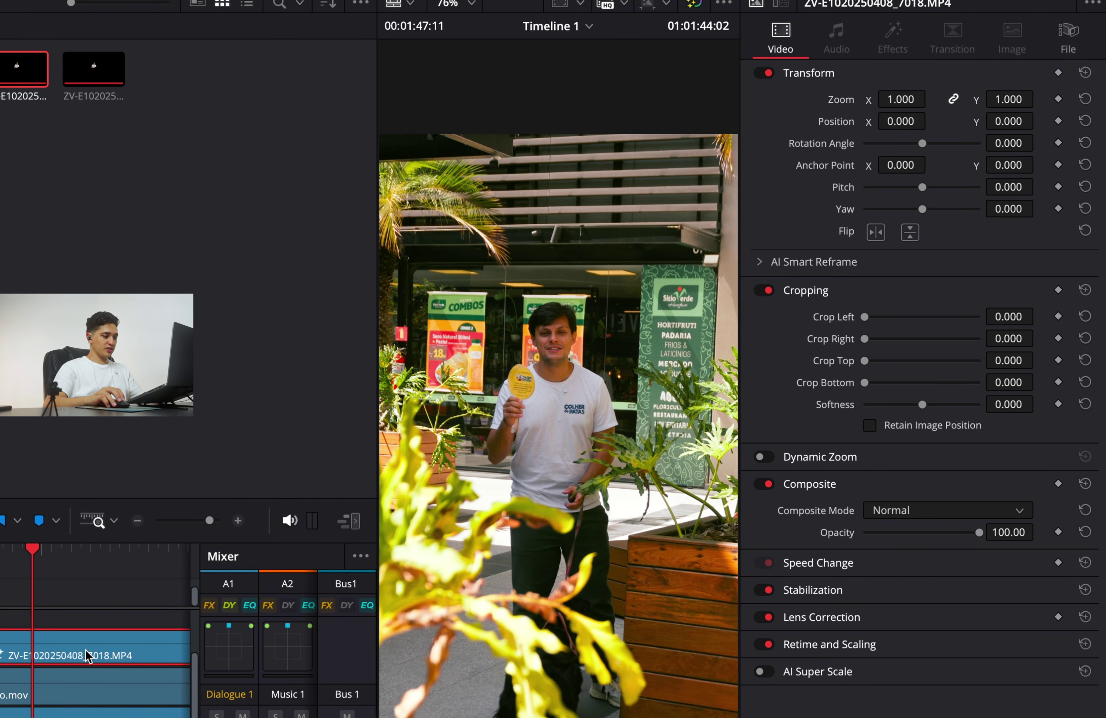
key(d)
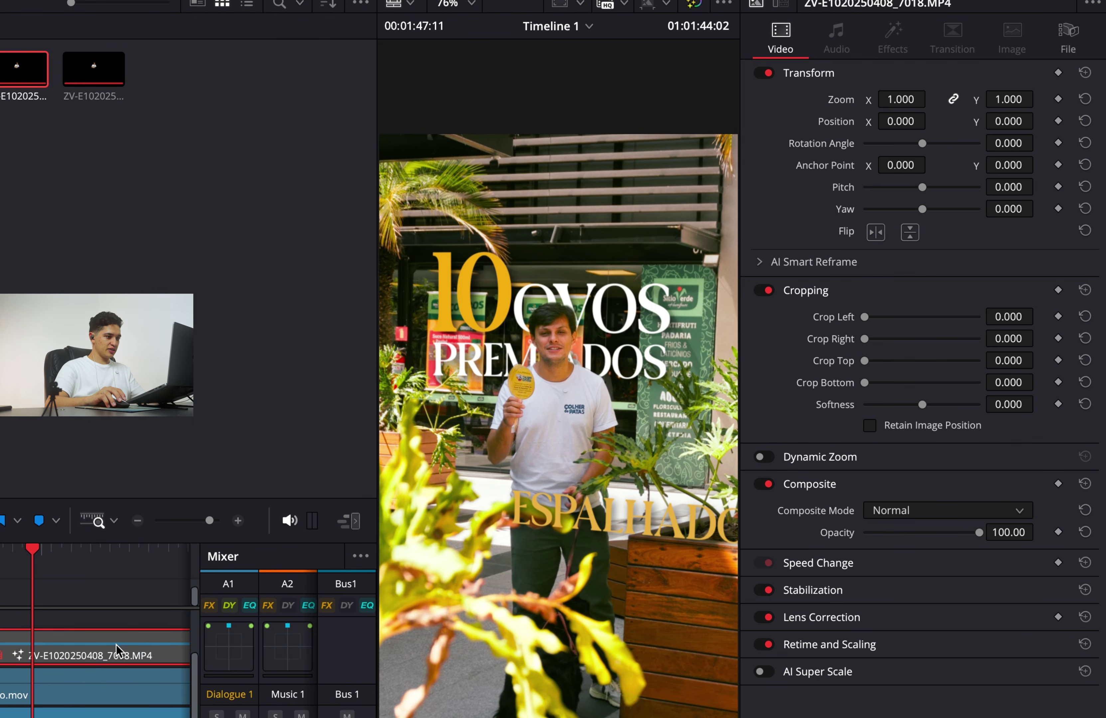
key(d)
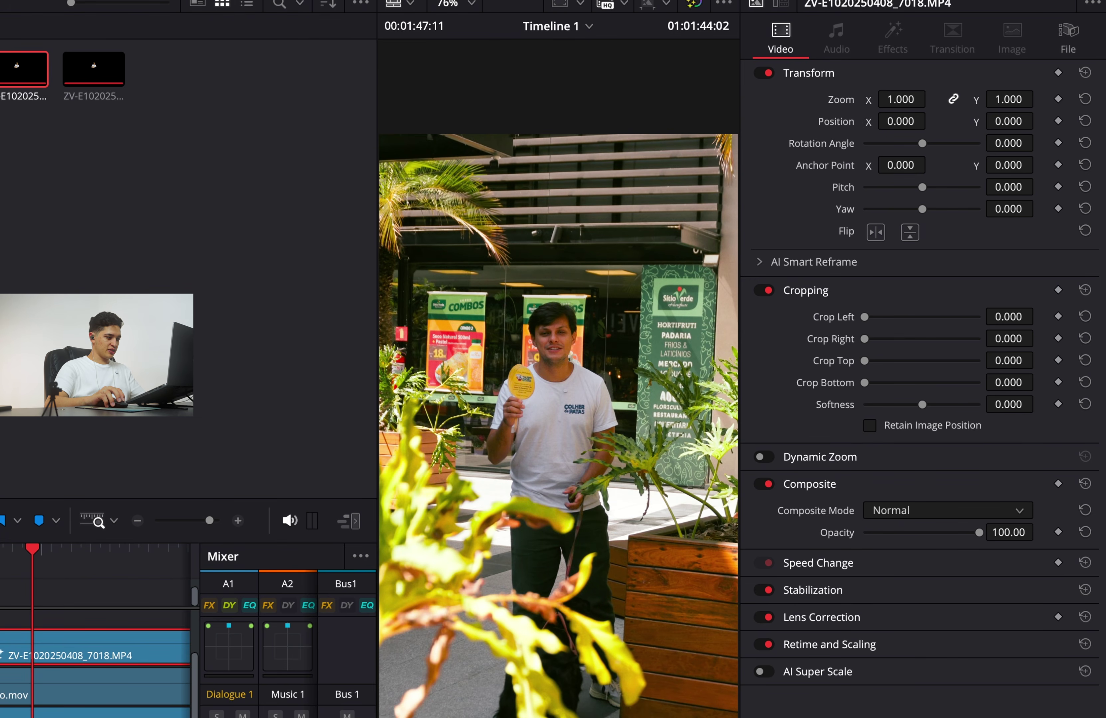
Track the foreground leaf's Magic Mask on node 17 forward and backward at Better quality, and play the highlighted mask to check it
key(shift+6)
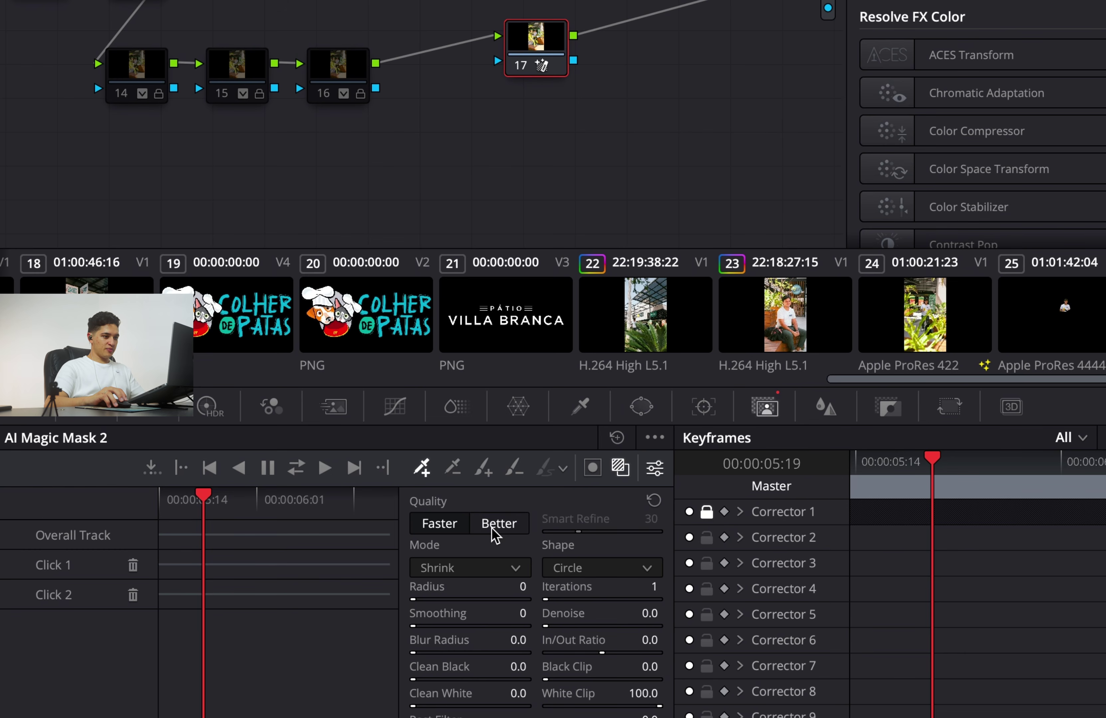
click(494, 532)
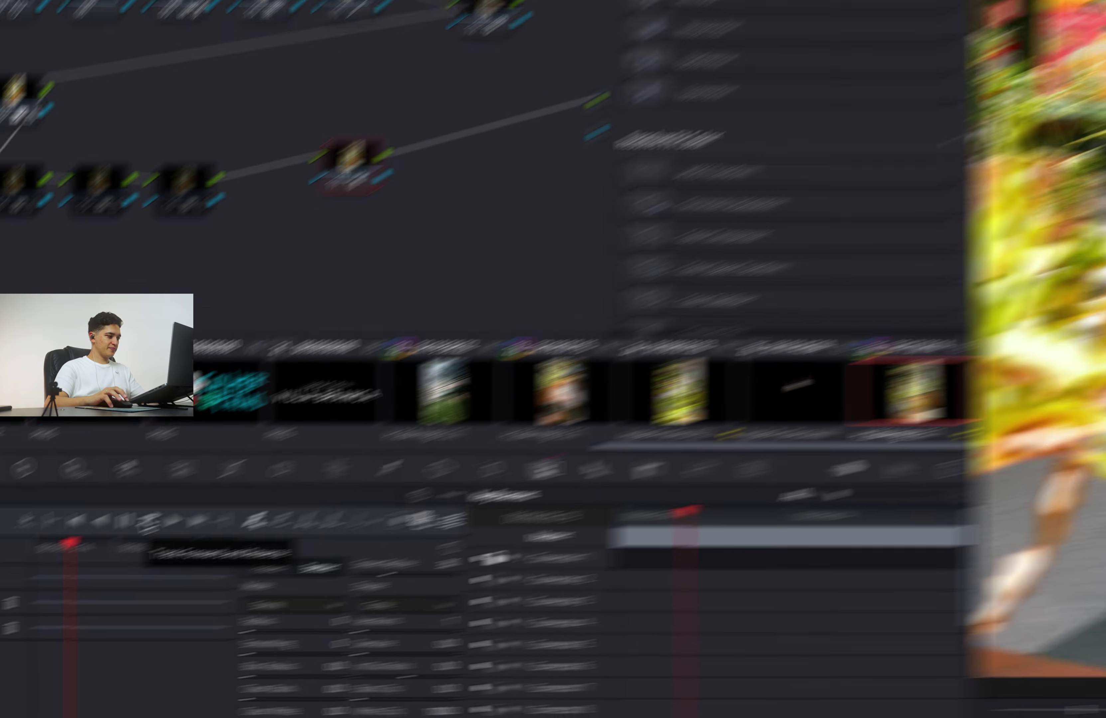
click(296, 468)
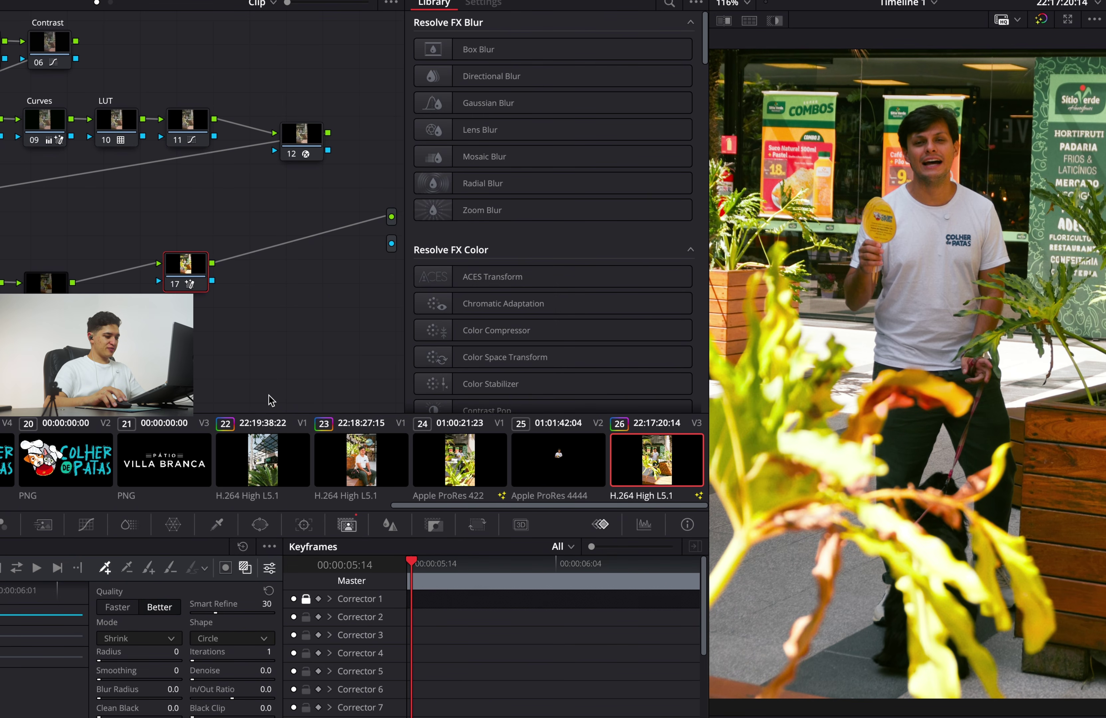
key(shift+h)
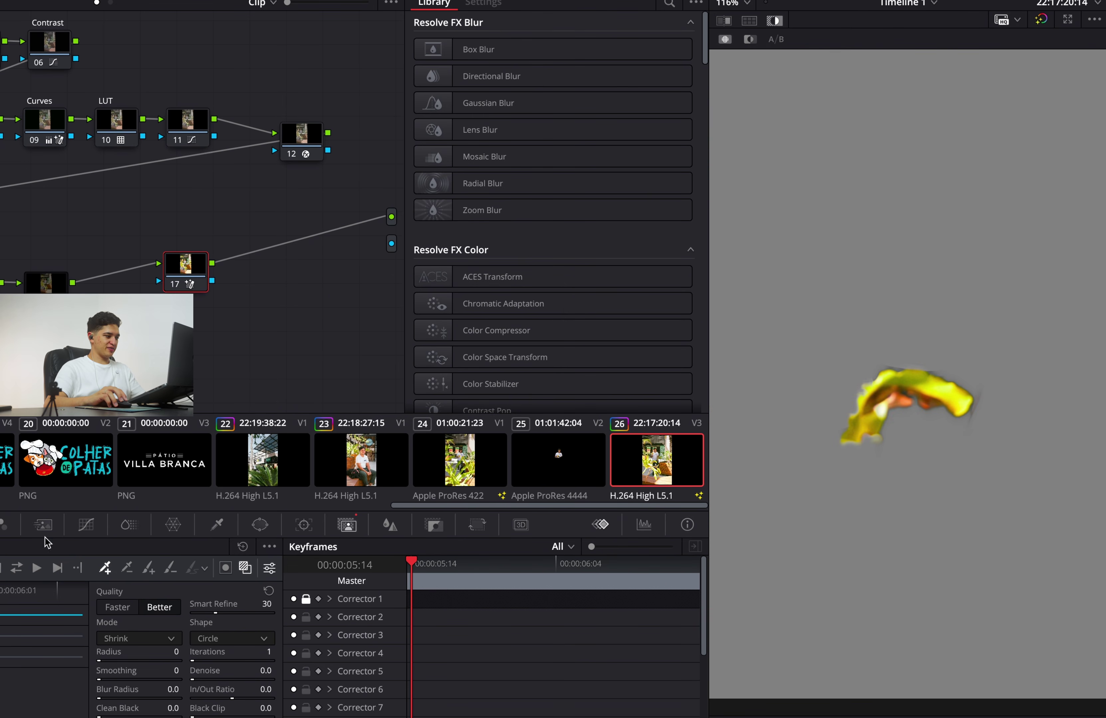
key(space)
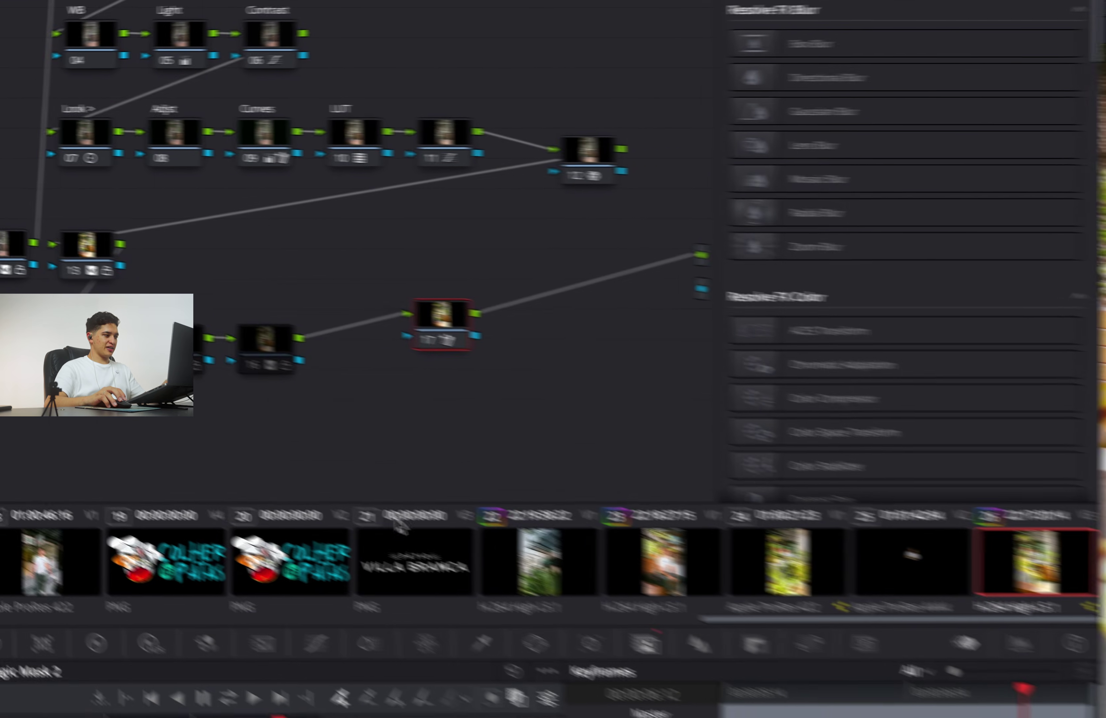
Connect the mask output of node 17 to the node graph's alpha output so only the leaf remains over the titles
right_click(296, 318)
click(570, 367)
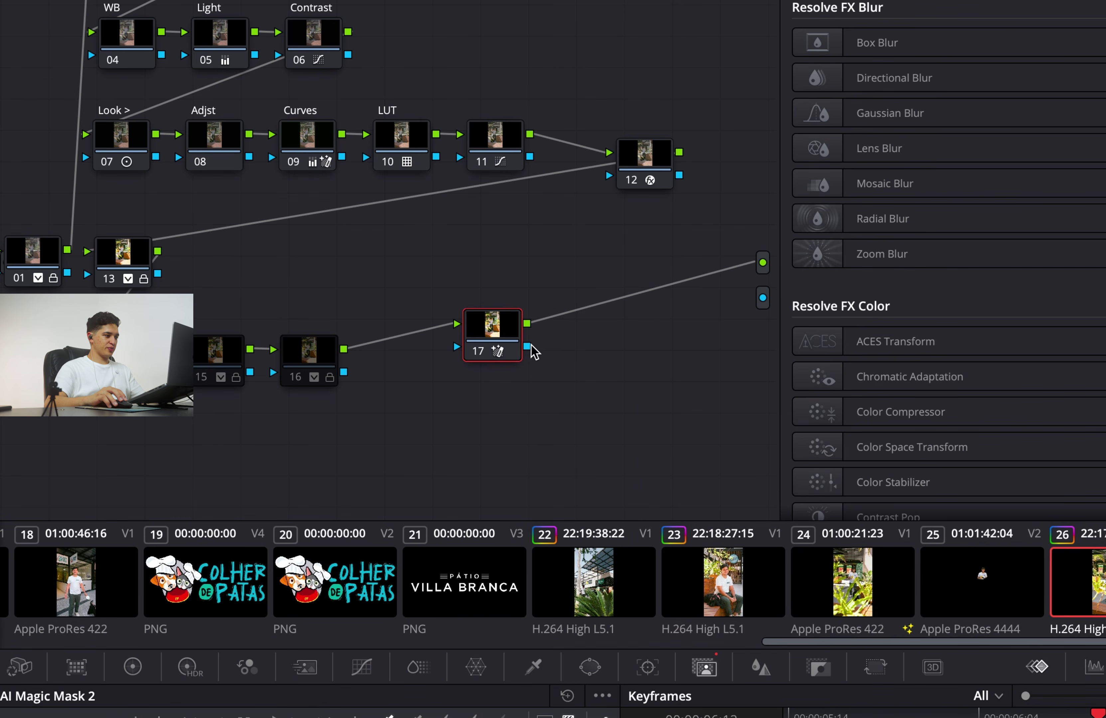
drag(749, 311, 764, 304)
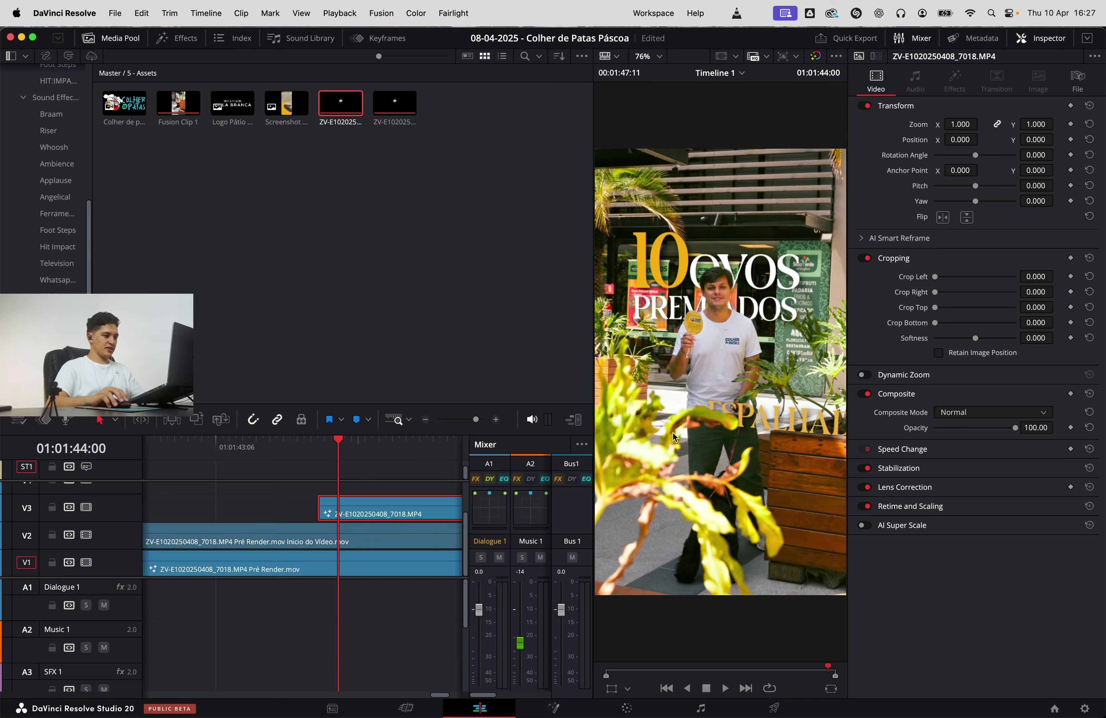
Play the composite full screen and then in the timeline to check the leaf passing in front of the ESPALHADOS title
key(super+f)
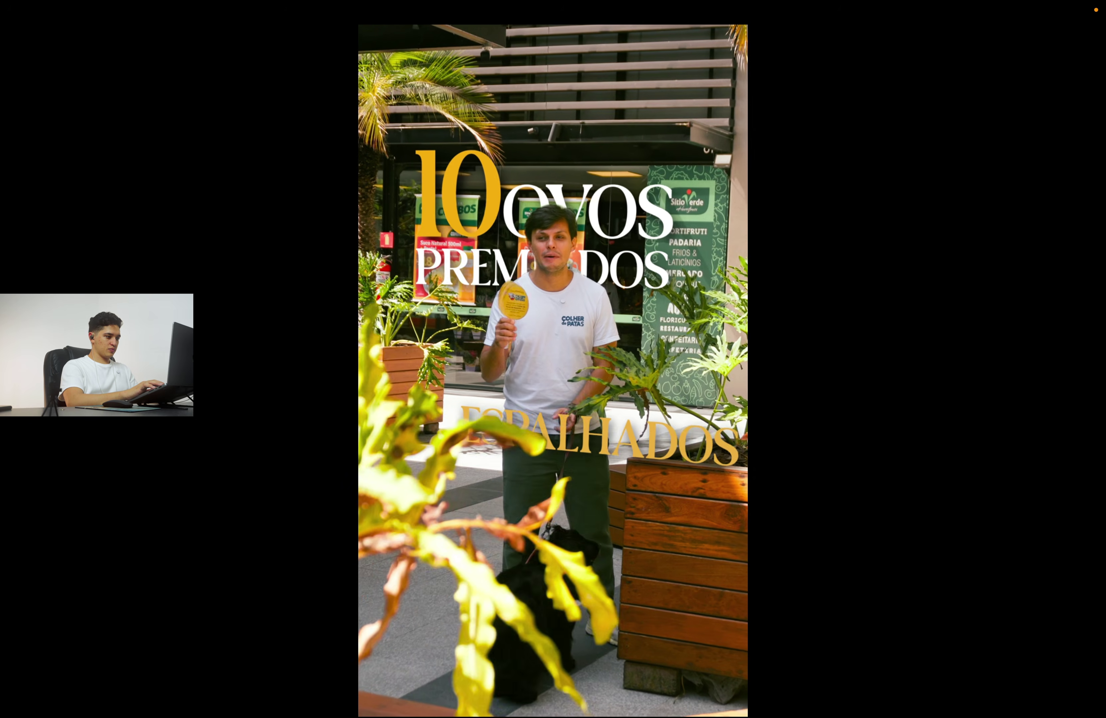
key(space)
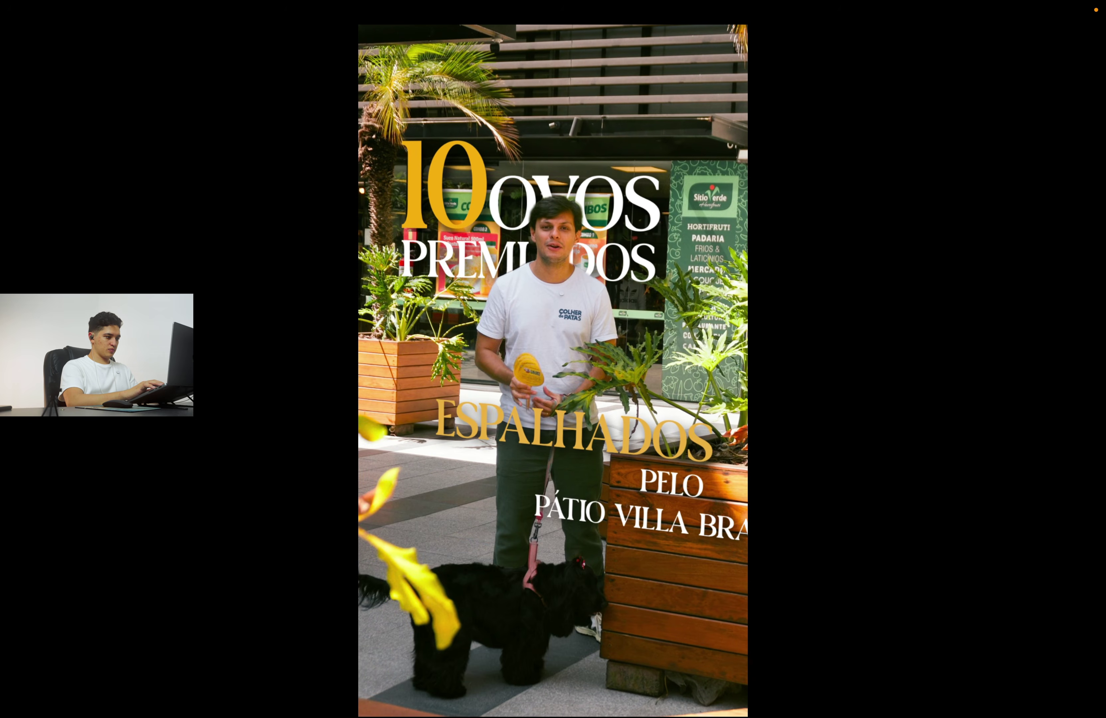
key(Escape)
drag(336, 445, 213, 444)
key(space)
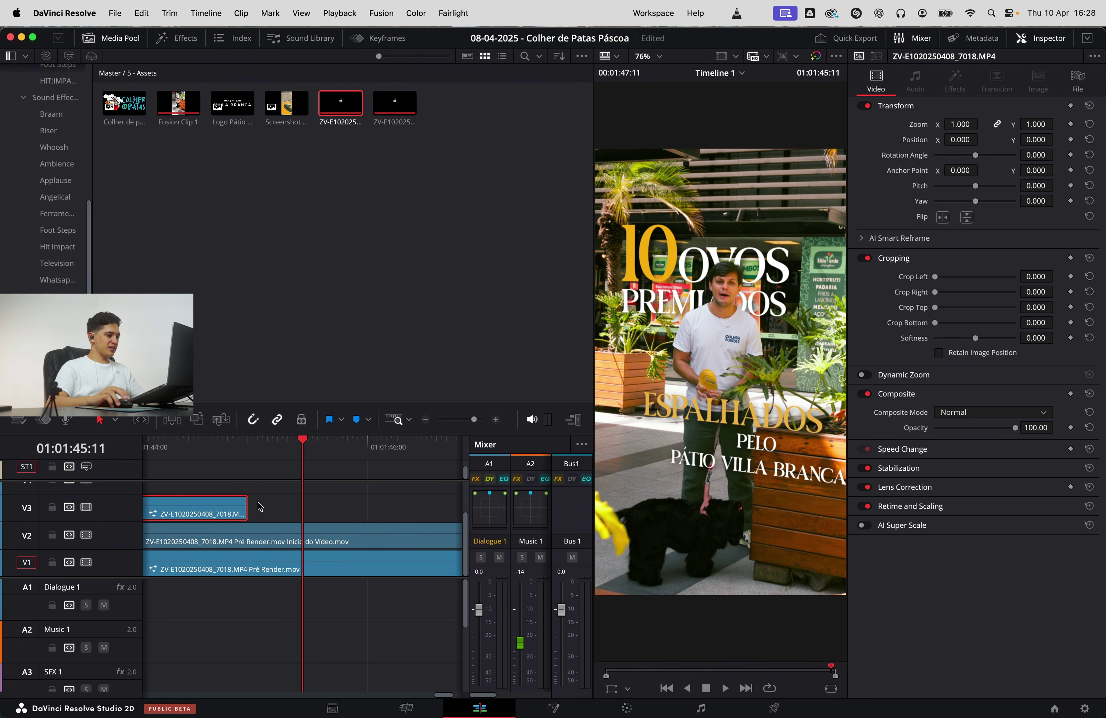
key(super+minus)
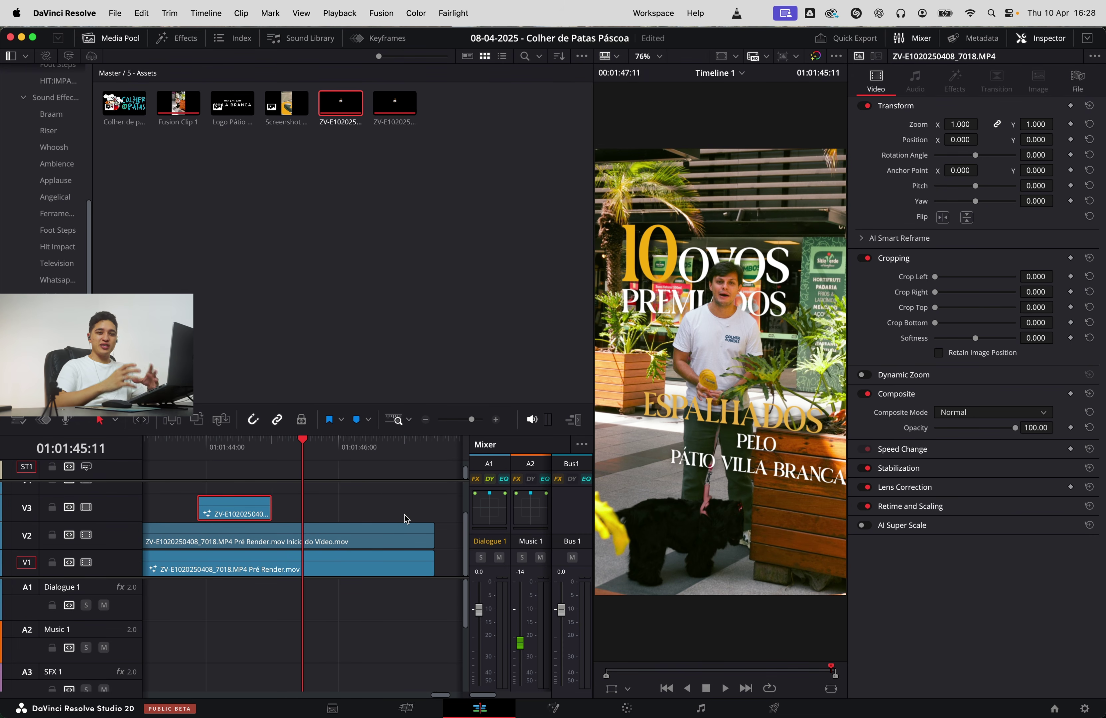